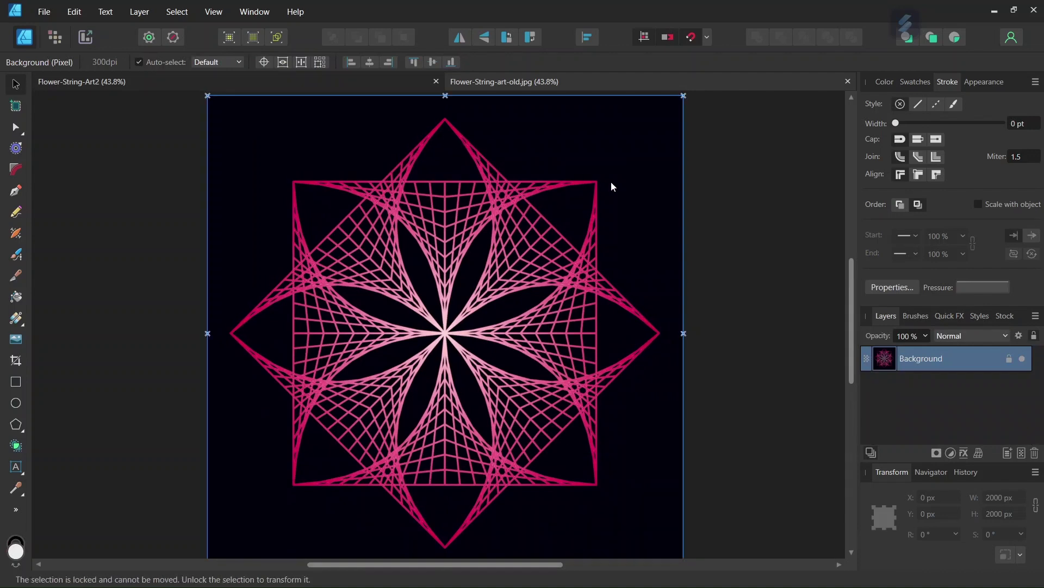
- Close the Flower-String-art-old.jpg document and look over the finished string-art flower in Flower-String-Art2
click(845, 81)
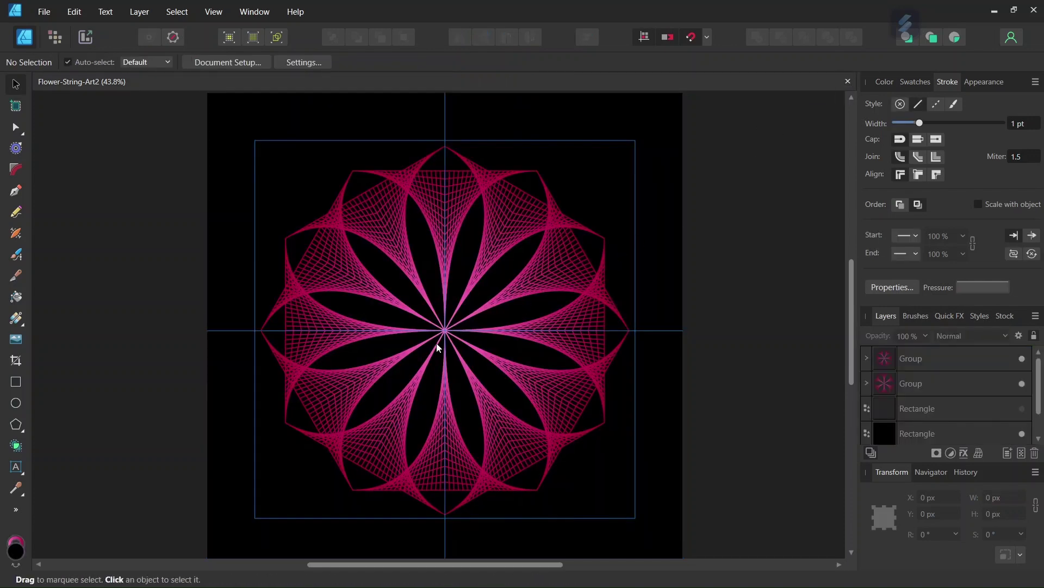
scroll(434, 346, up, 1)
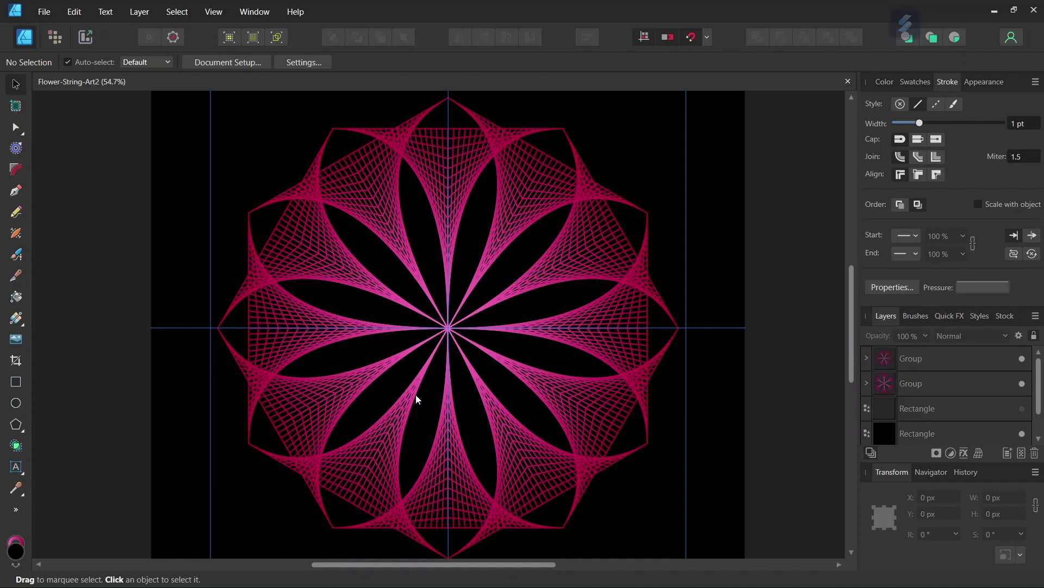
scroll(416, 394, down, 1)
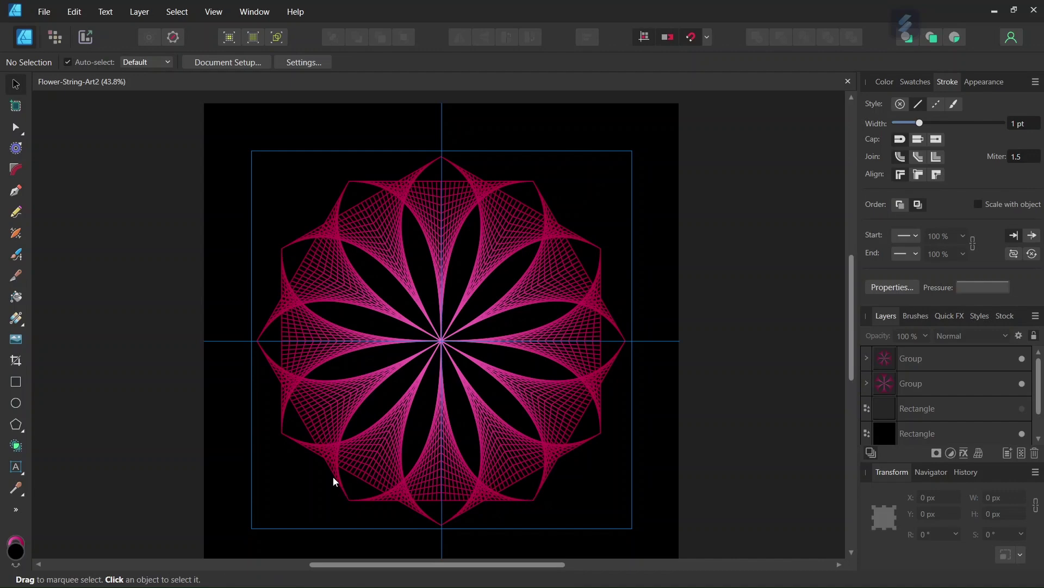
scroll(435, 342, up, 1)
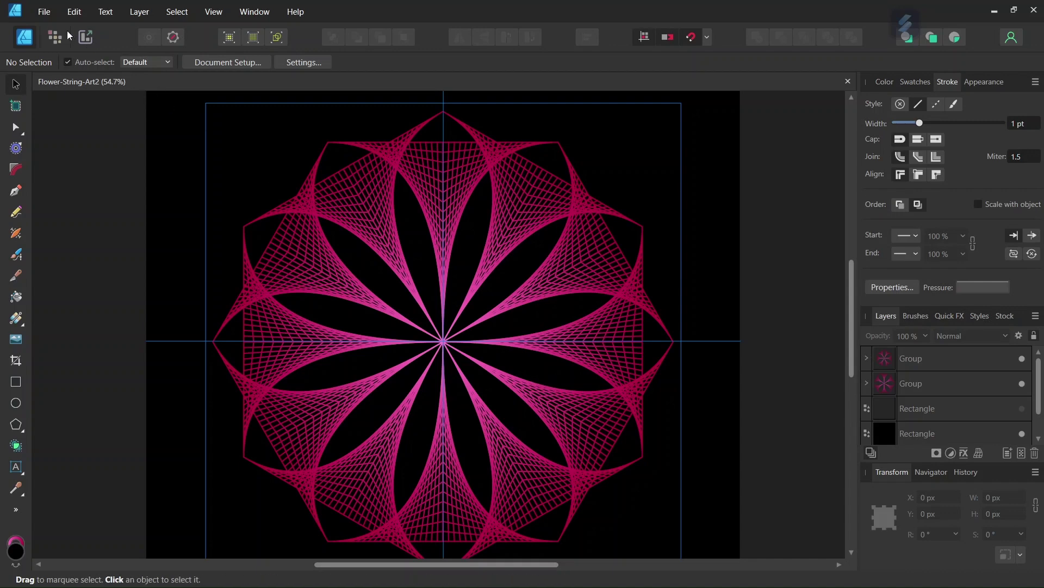
- Create a new document with pixel units, 2000 px wide and 2000 px high
click(44, 12)
key(Escape)
key(ctrl+n)
click(667, 391)
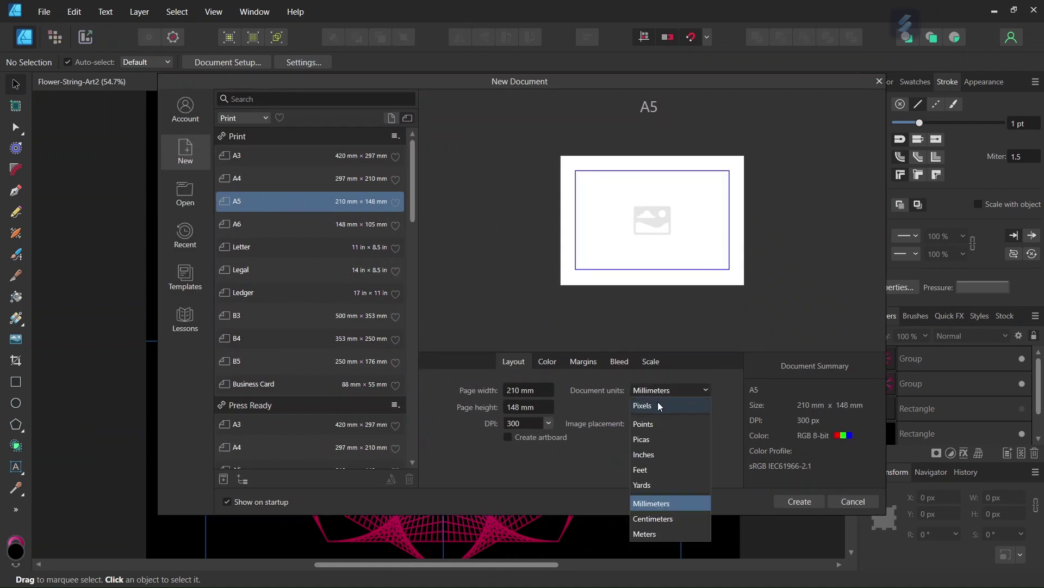
click(658, 402)
click(530, 389)
text(2000)
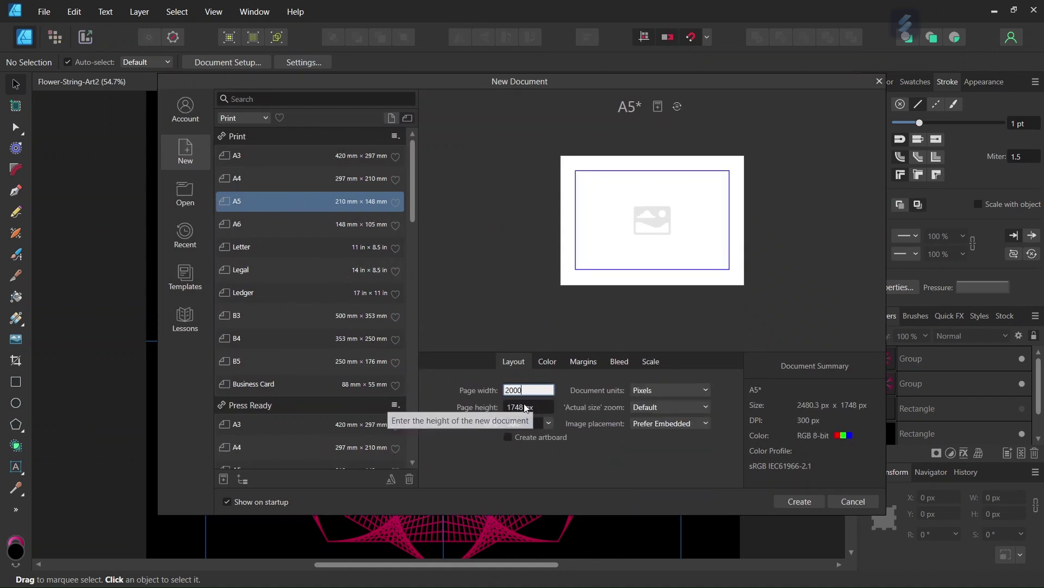
click(524, 404)
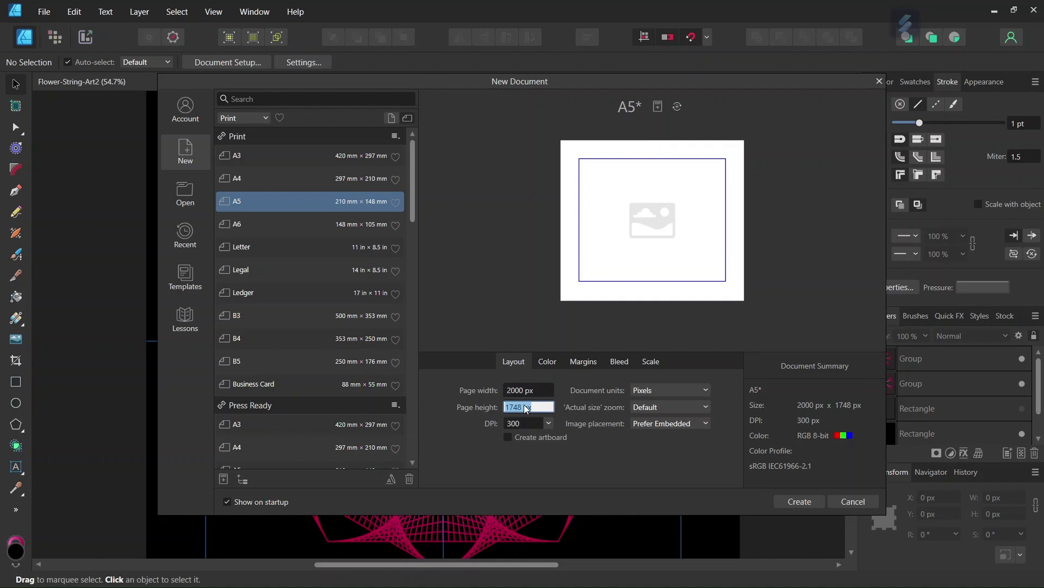
text(2000)
click(796, 500)
- Check the snapping options, and add one horizontal and one vertical guide at 1000 px through the page centre
click(708, 37)
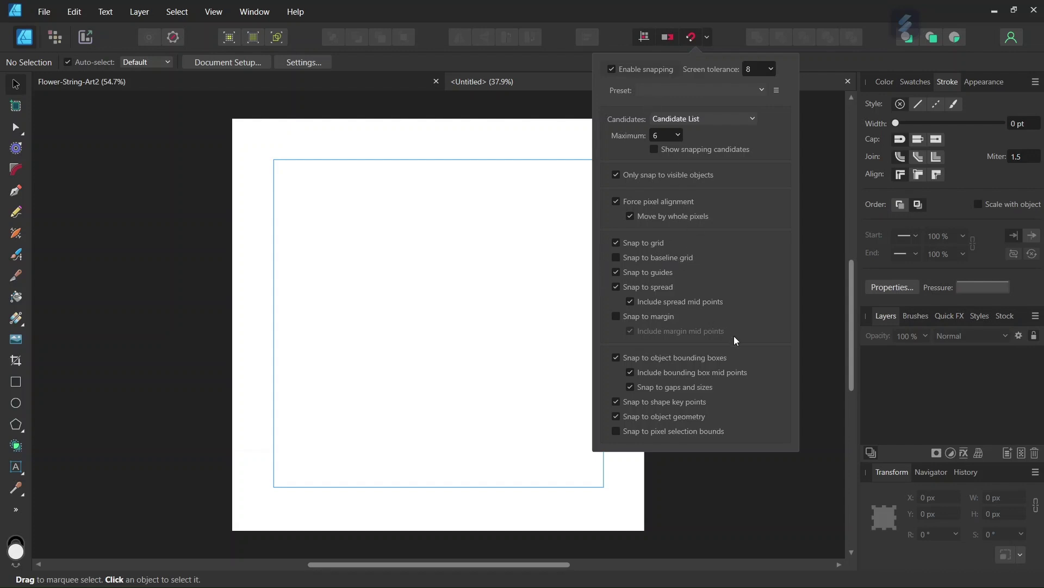
click(456, 324)
click(214, 11)
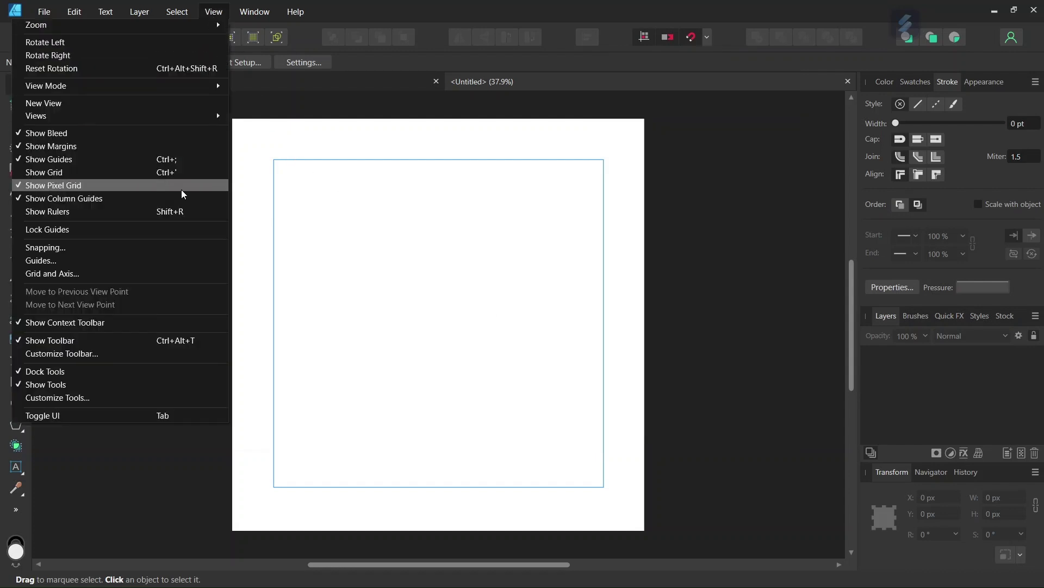
click(160, 260)
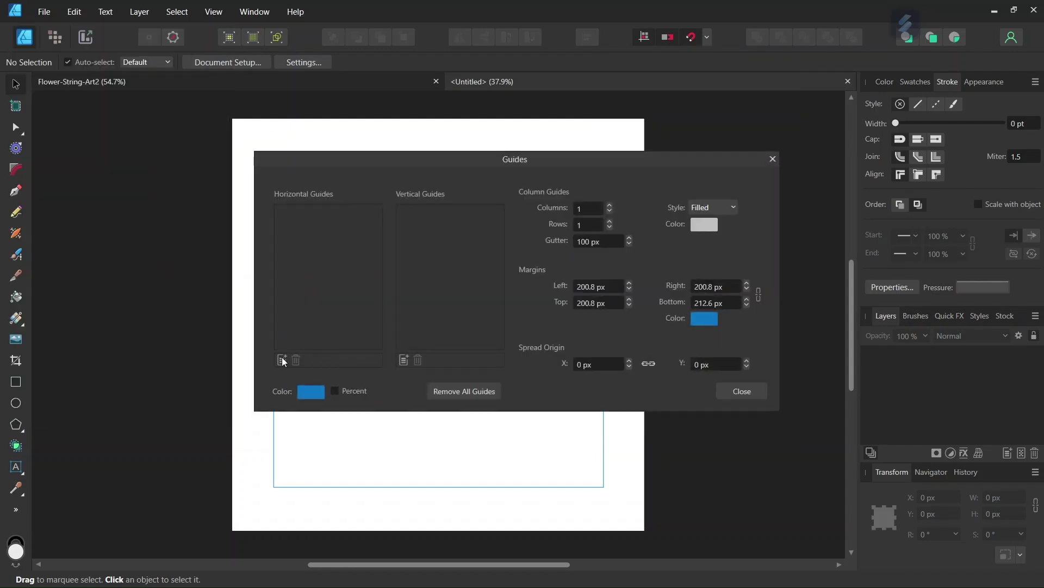
click(283, 361)
click(404, 360)
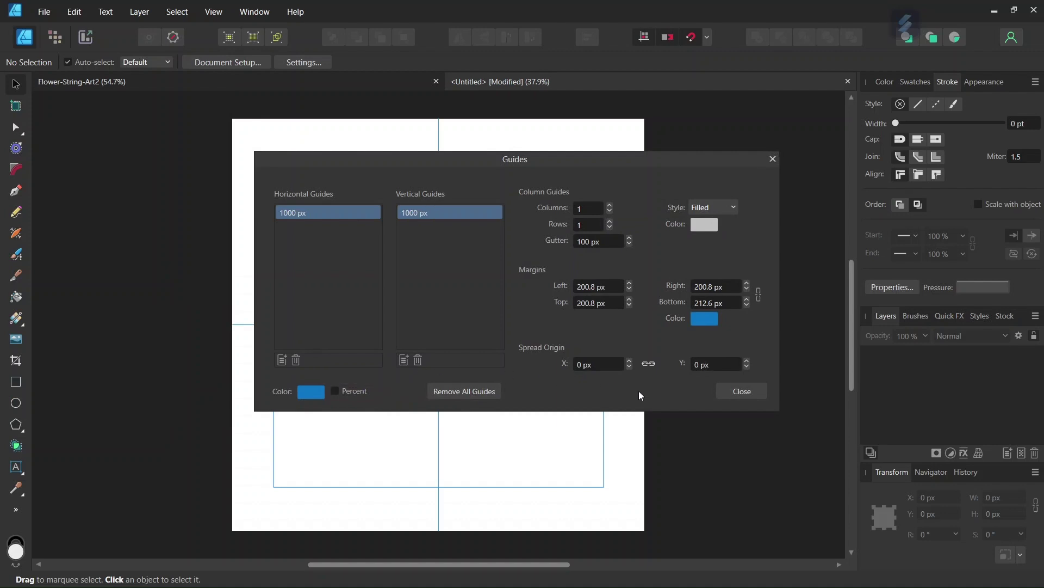
click(734, 393)
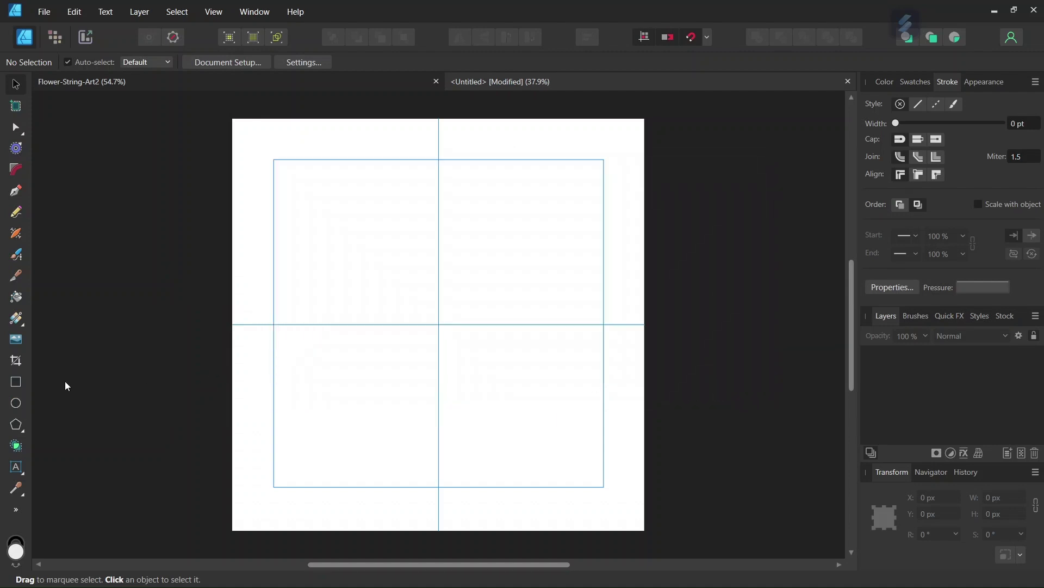
- Draw a black rectangle without a stroke that covers the whole 2000 × 2000 px page
click(17, 382)
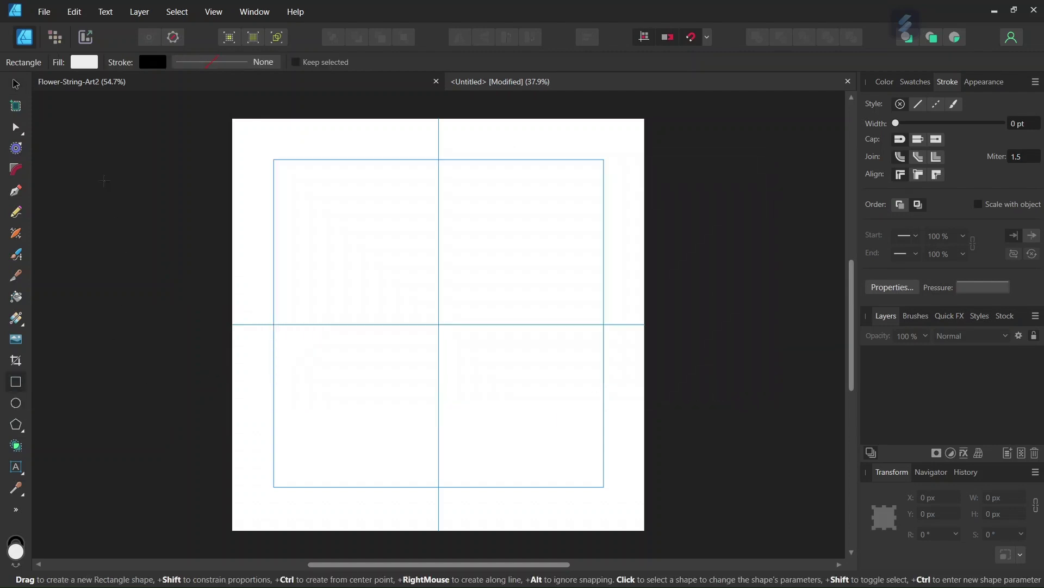
click(84, 63)
drag(73, 172, 9, 244)
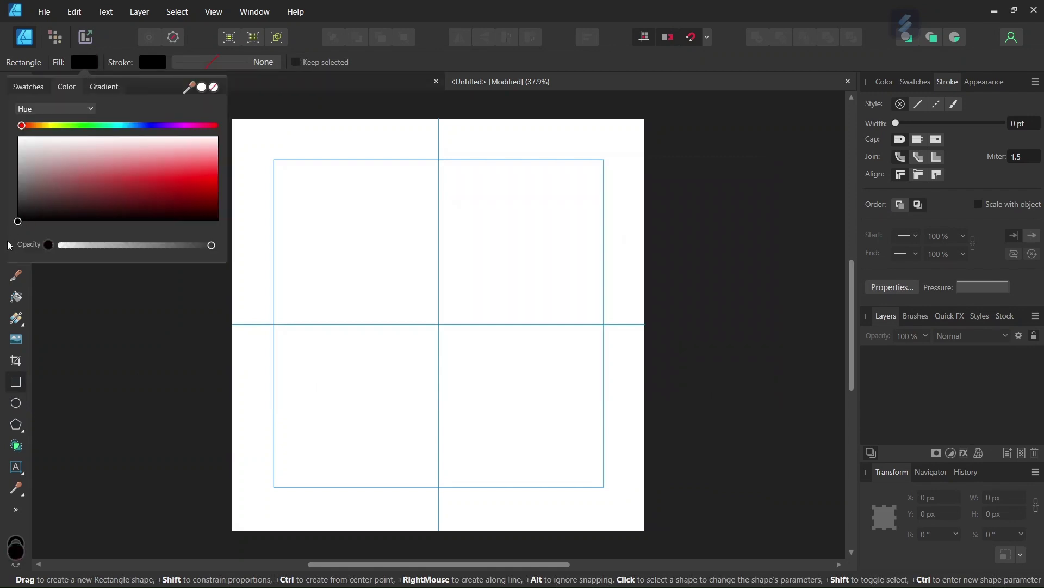
click(152, 63)
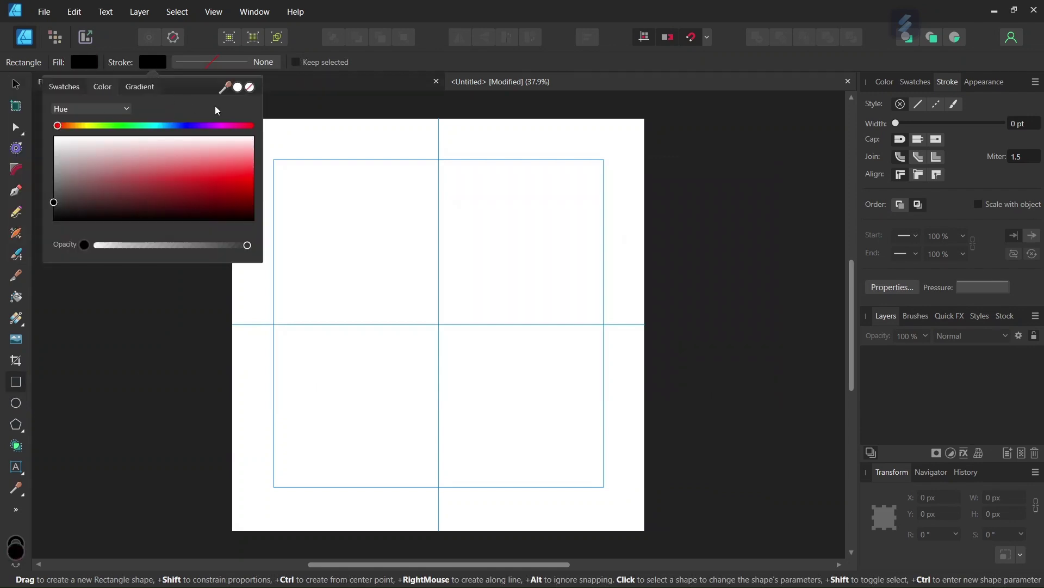
click(249, 88)
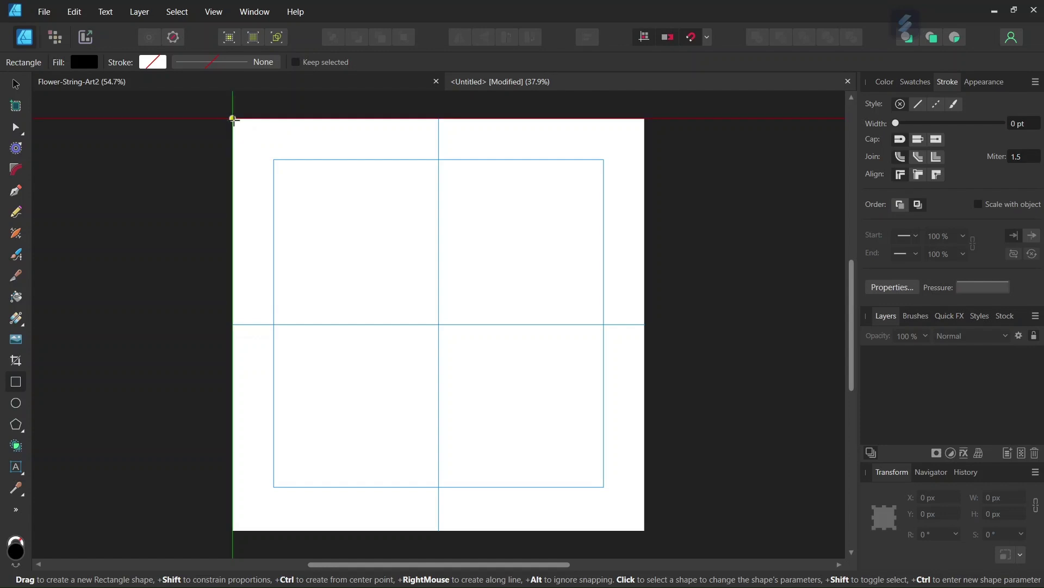
drag(234, 118, 641, 520)
click(592, 501)
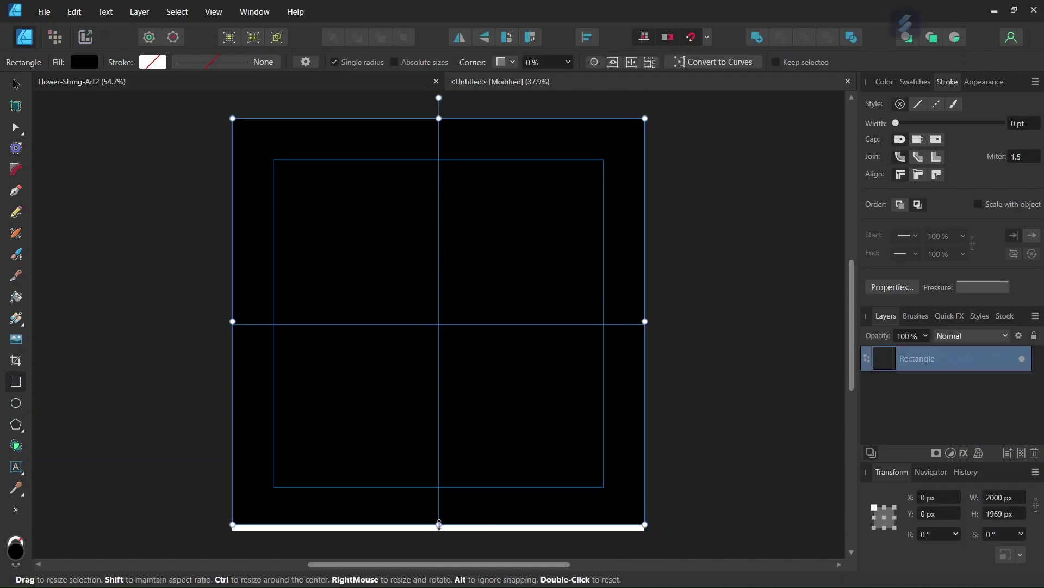
drag(439, 526, 439, 531)
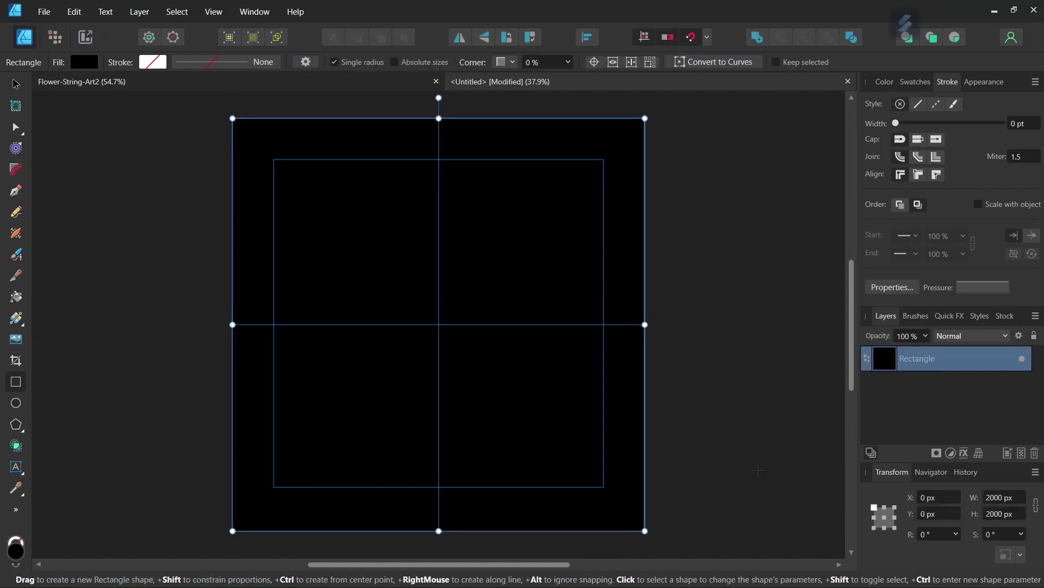
click(723, 341)
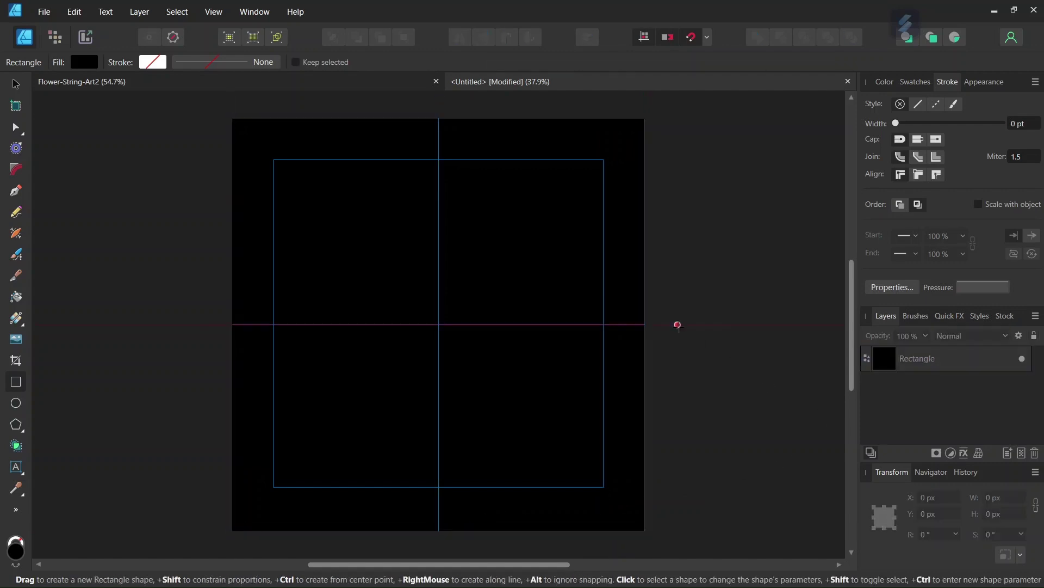
- Show the document grid and set its grid lines to white
click(214, 13)
click(152, 274)
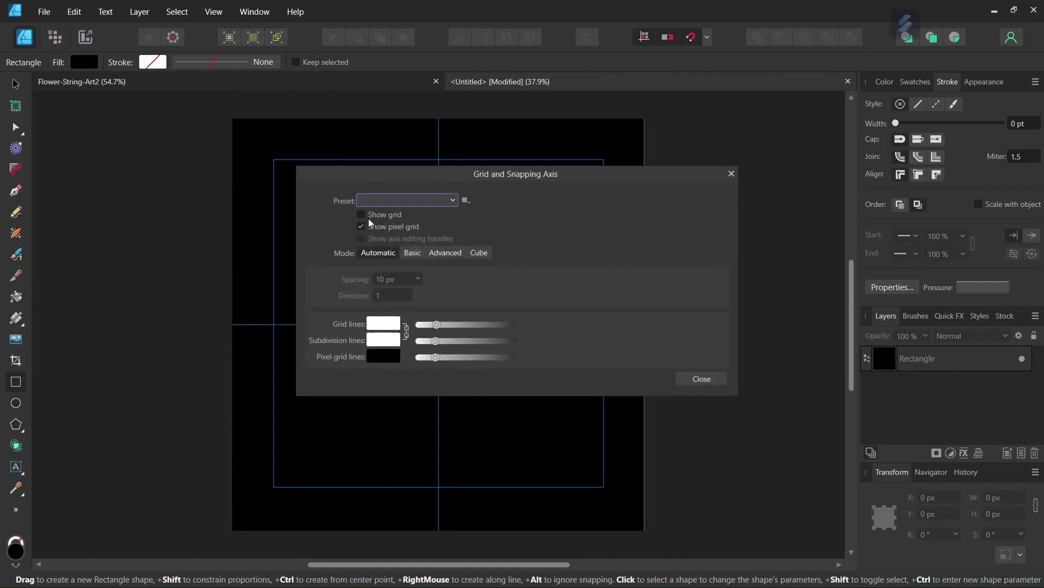
click(361, 215)
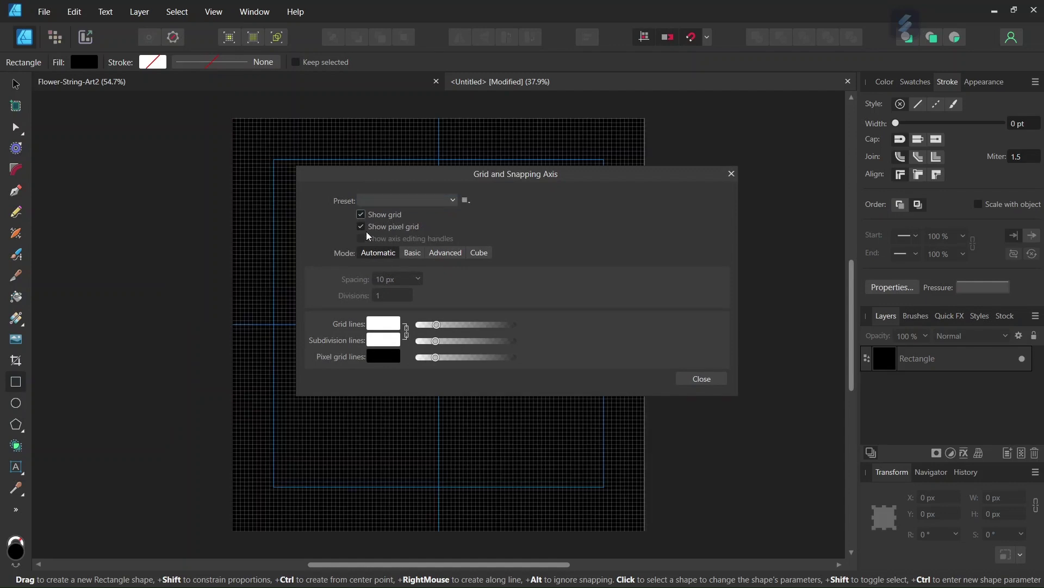
click(379, 326)
drag(323, 408, 303, 375)
- Switch the grid to Basic mode and set its spacing to 25 px
click(412, 252)
drag(480, 173, 729, 139)
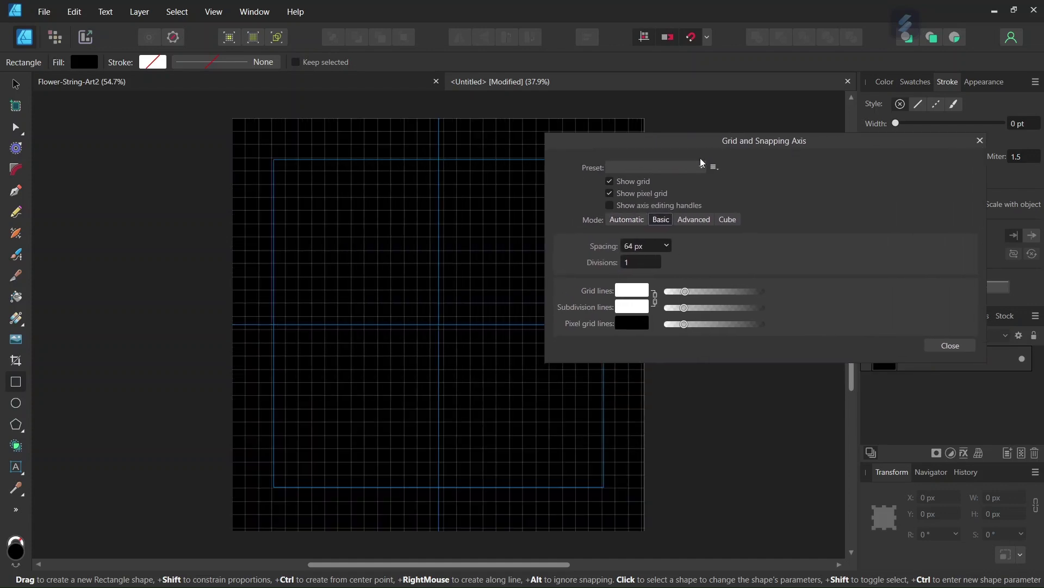
scroll(439, 256, up, 1)
click(644, 247)
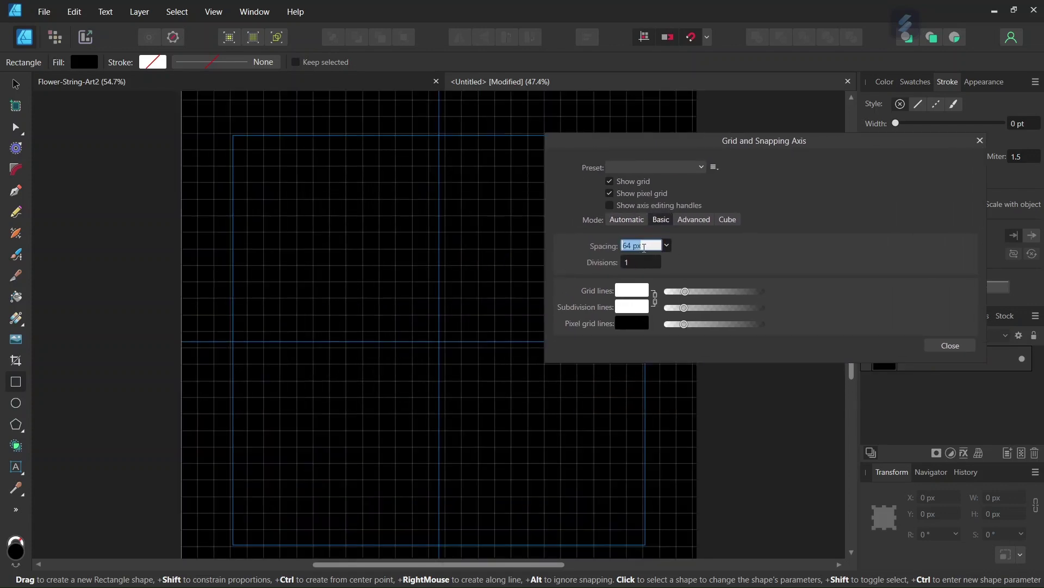
text(25)
key(Return)
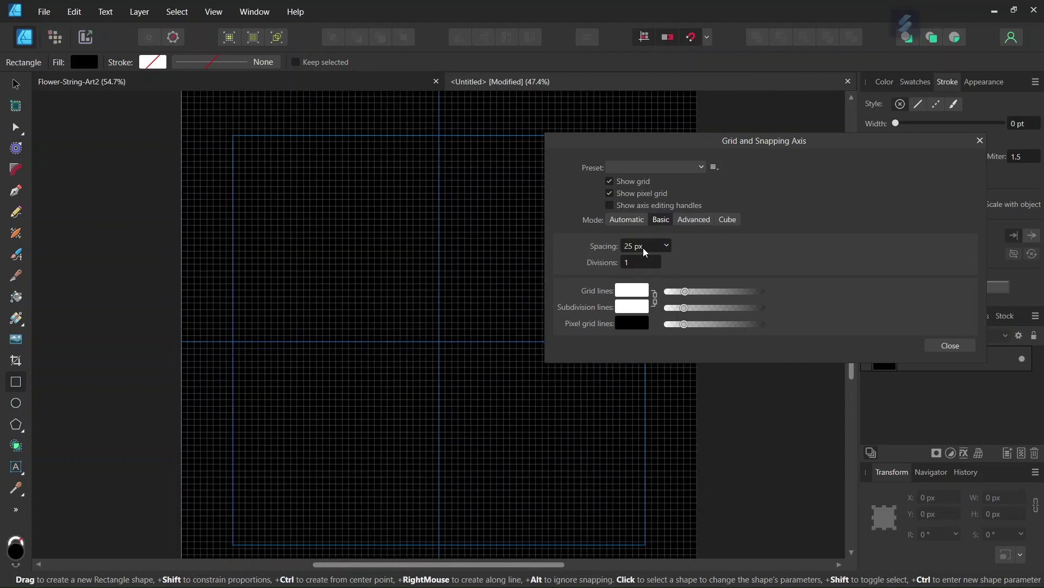
key(ctrl+plus)
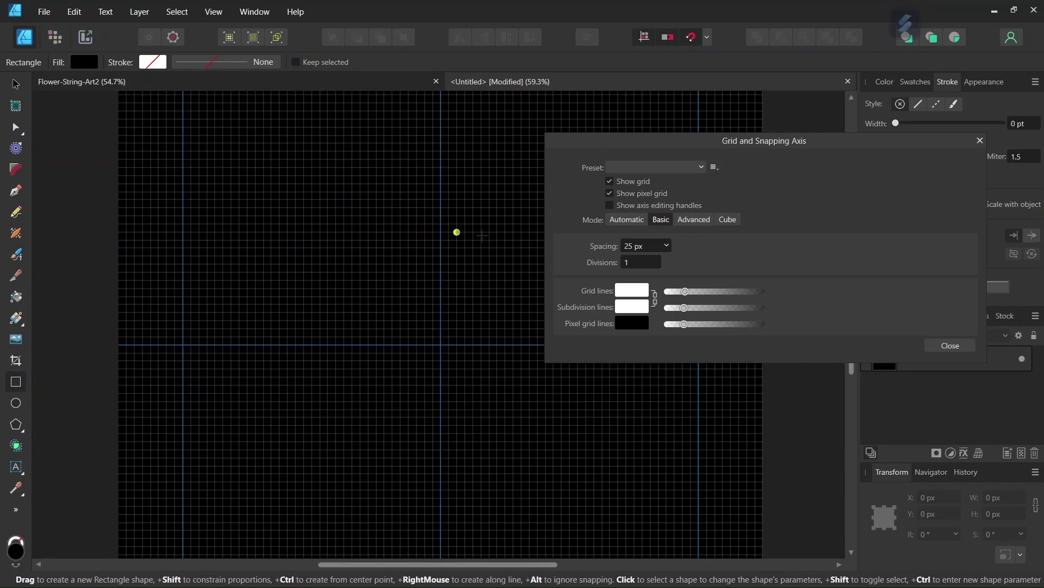
click(955, 349)
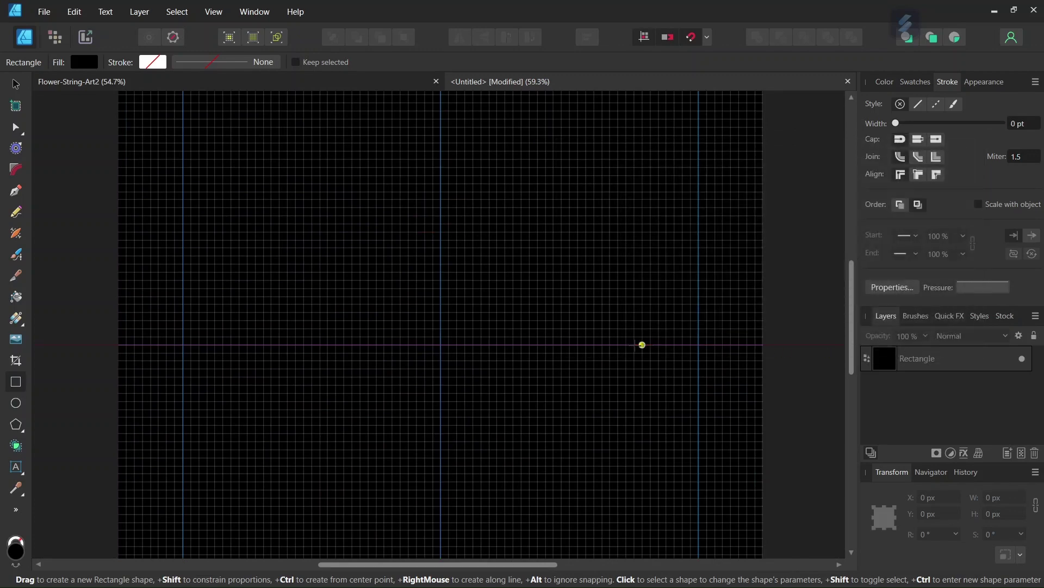
- Set the Rectangle tool to no fill with a white 1 pt solid stroke
key(ctrl+minus)
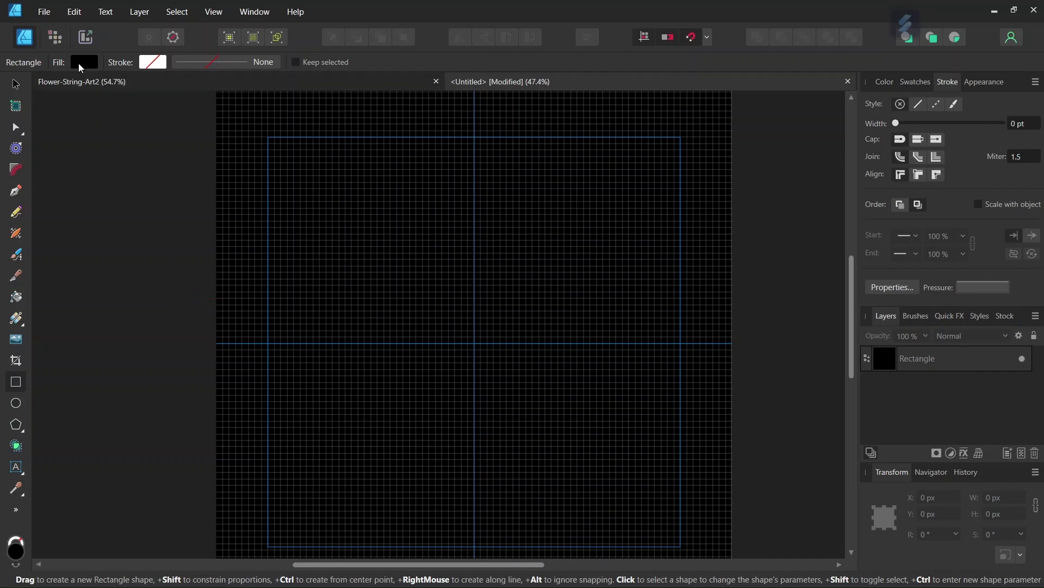
click(78, 63)
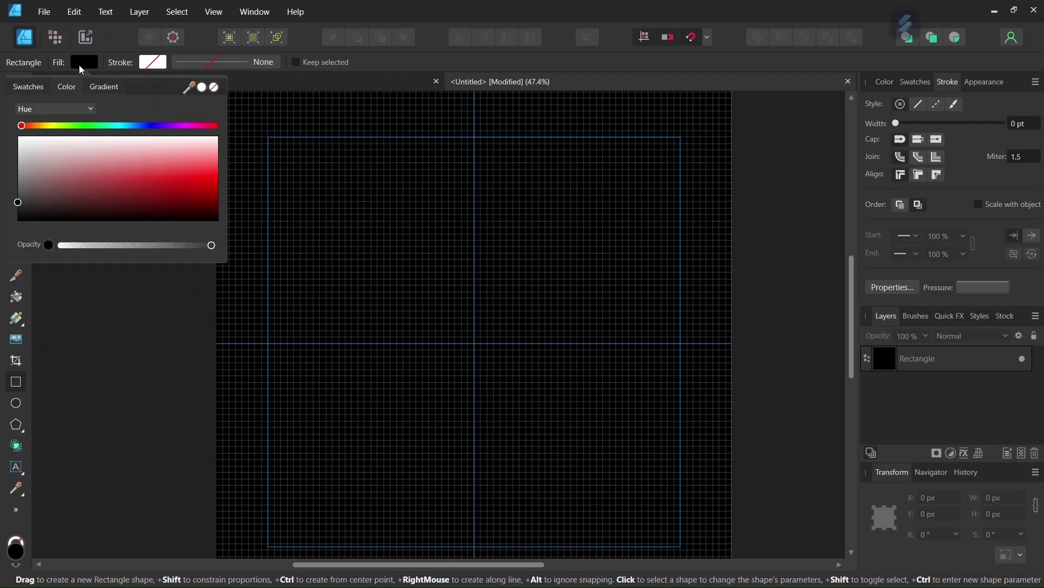
click(214, 88)
click(153, 62)
click(61, 137)
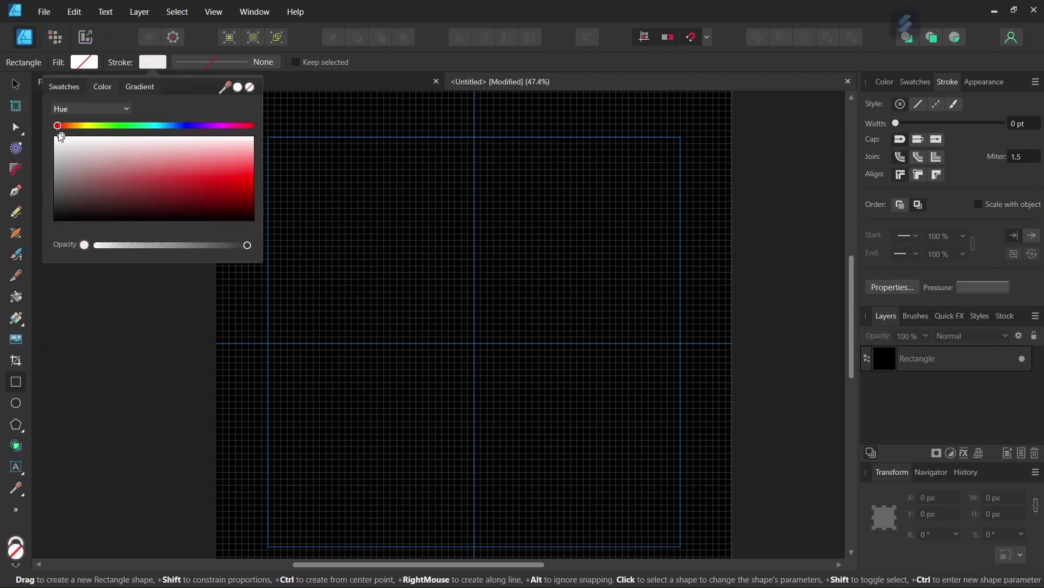
click(194, 62)
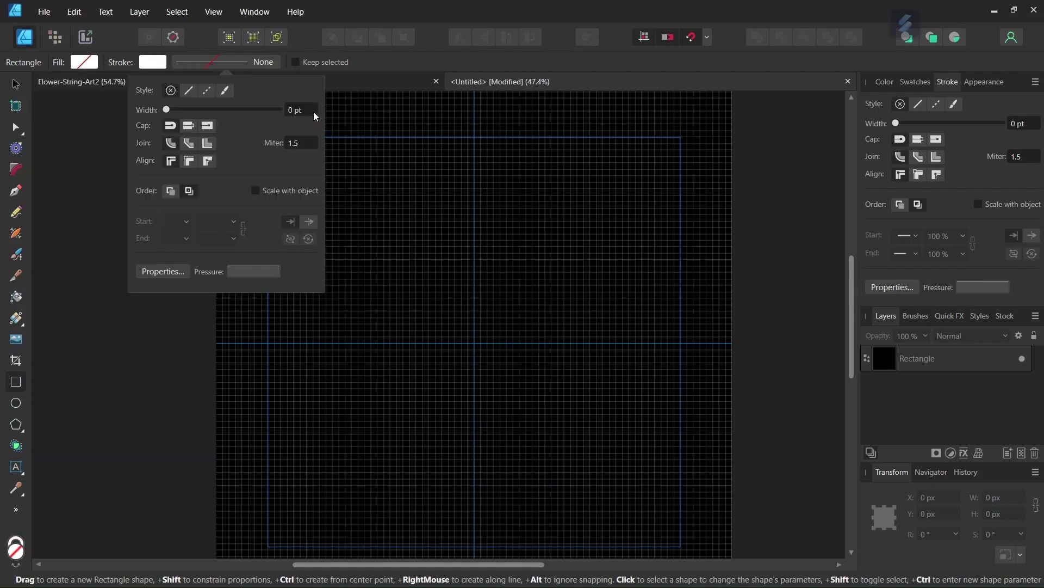
click(315, 116)
text(1)
key(Return)
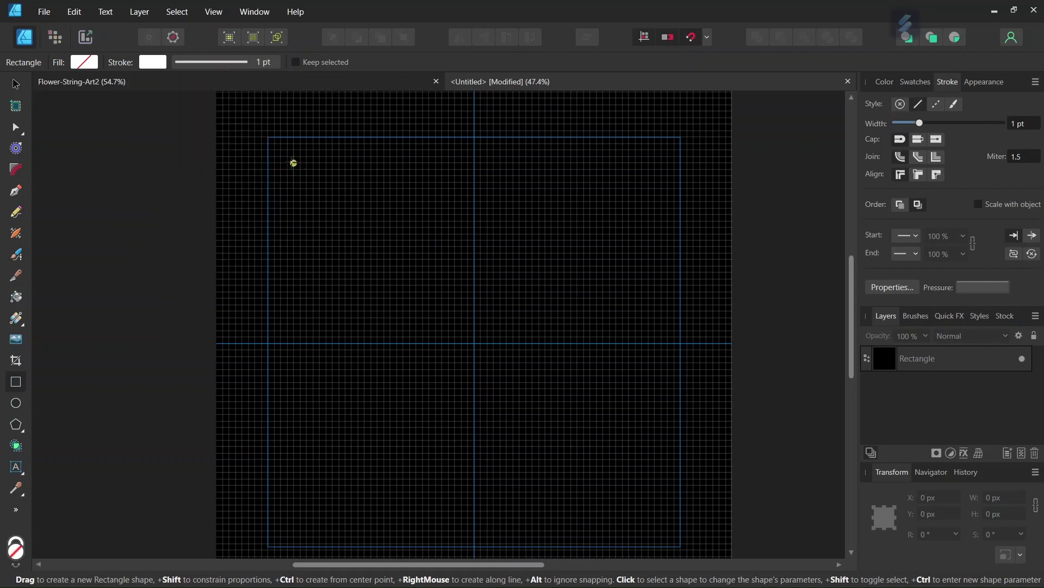
- Draw a square from X 300 px, Y 300 px in the page's upper-left quarter and set its size to 500 × 500 px
drag(294, 163, 411, 279)
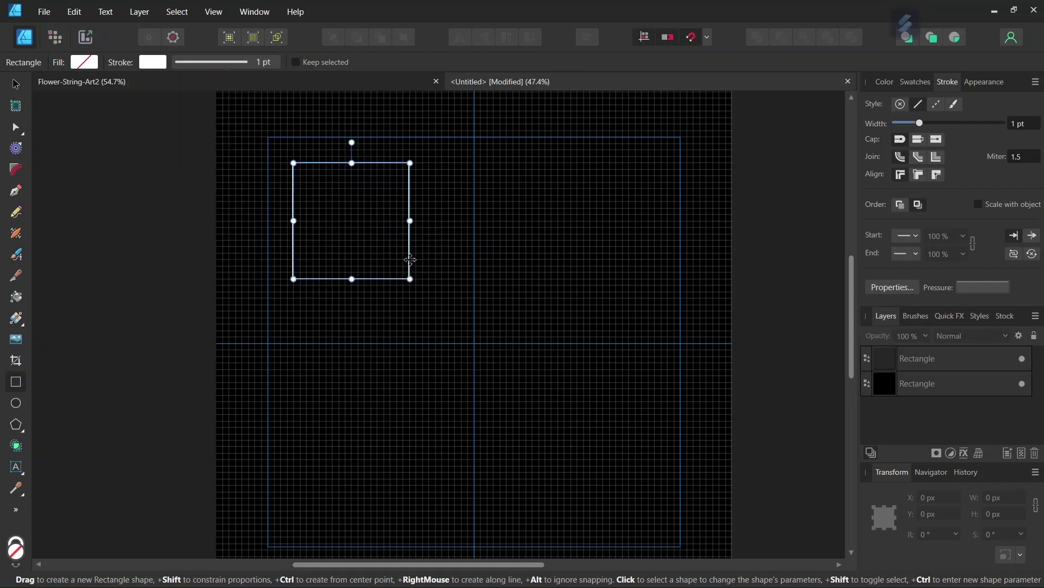
click(1006, 498)
text(5)
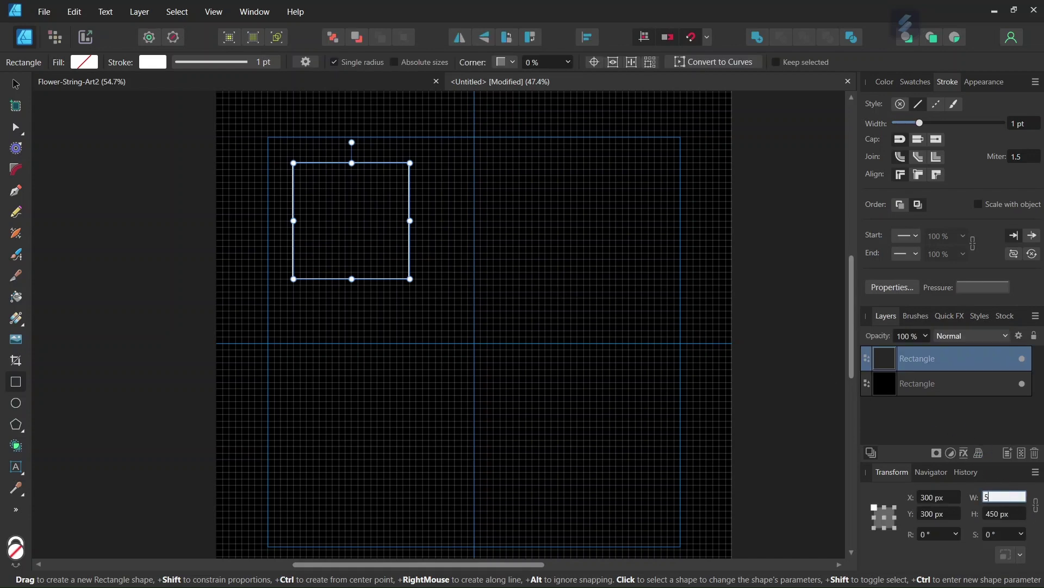
text(00)
key(Tab)
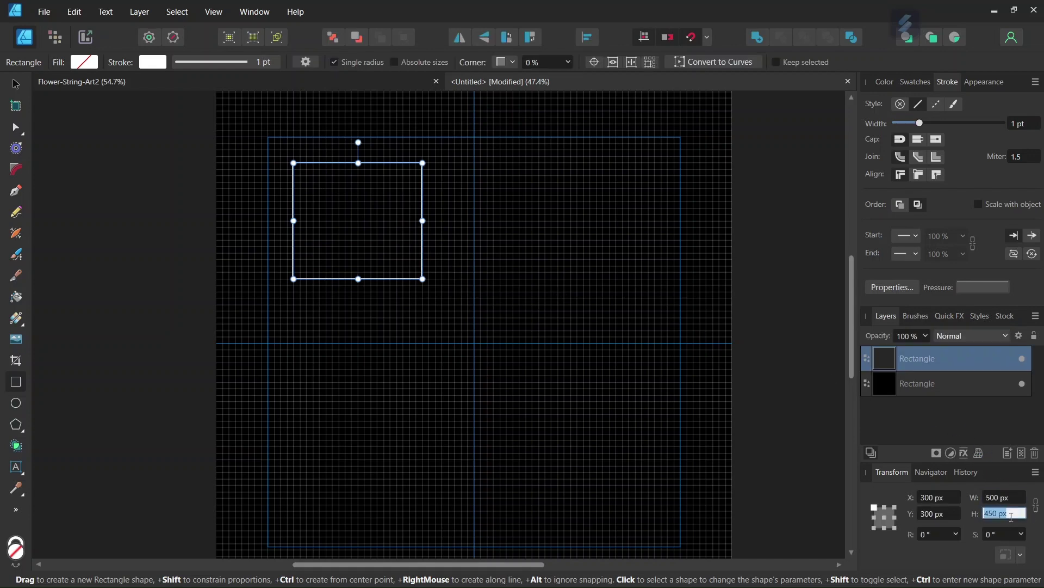
text(500)
key(Return)
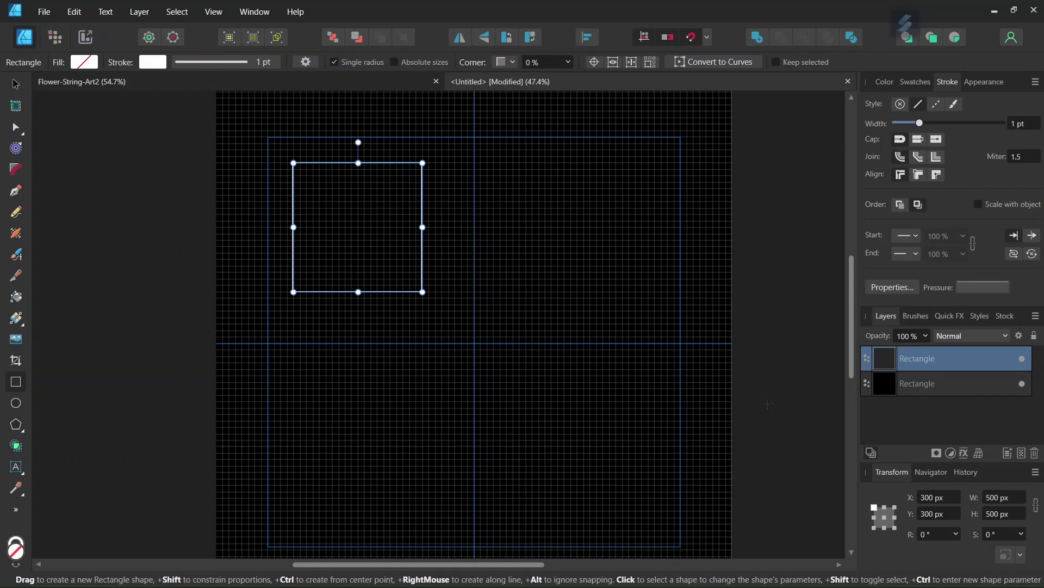
- Move the white square to X 500 px, Y 500 px so its lower-right corner meets the guides' intersection at the page centre
click(15, 87)
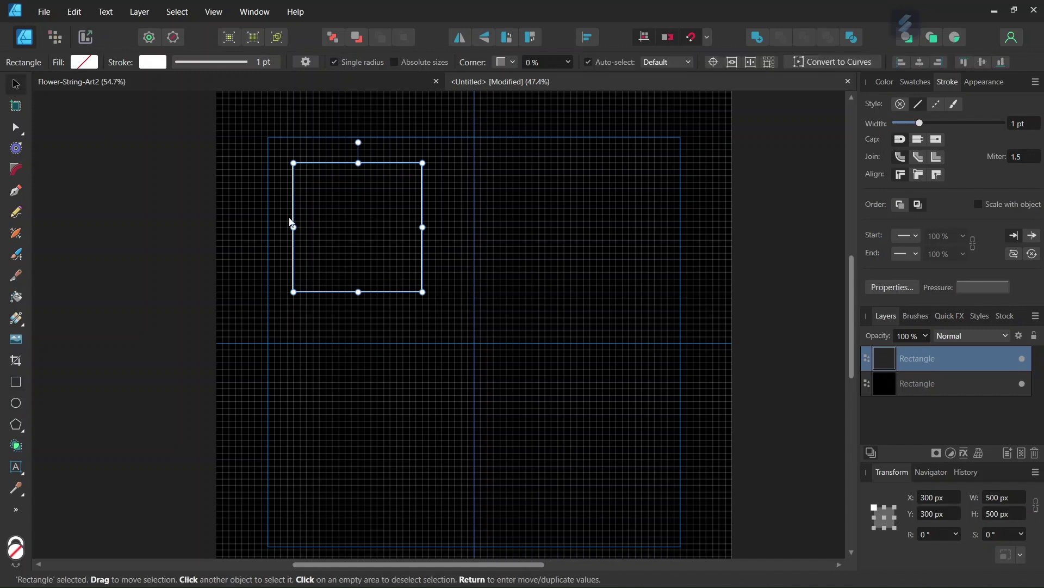
drag(338, 231, 391, 283)
scroll(468, 326, up, 3)
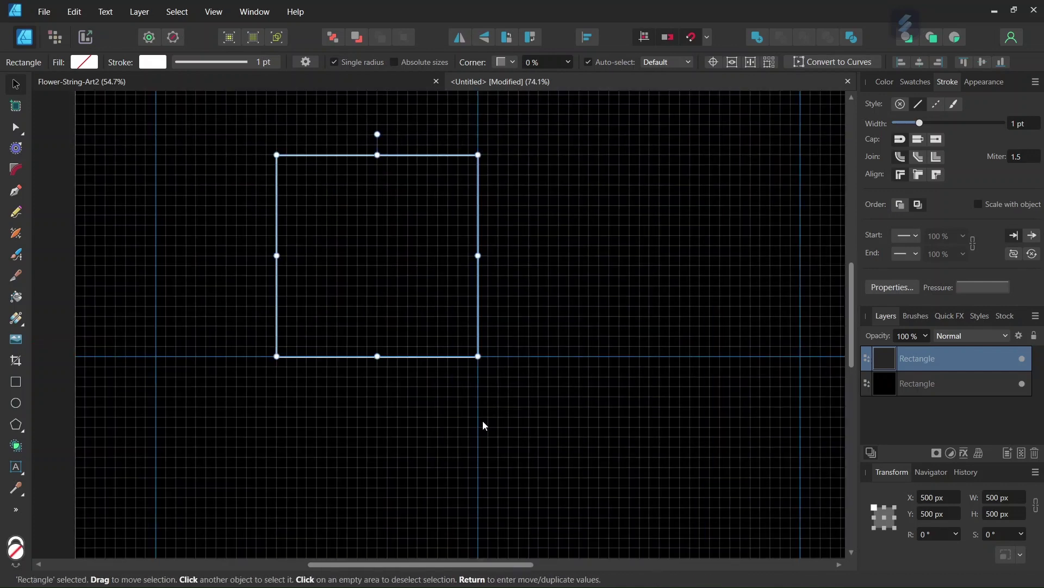
scroll(383, 385, left, 2)
scroll(383, 386, up, 1)
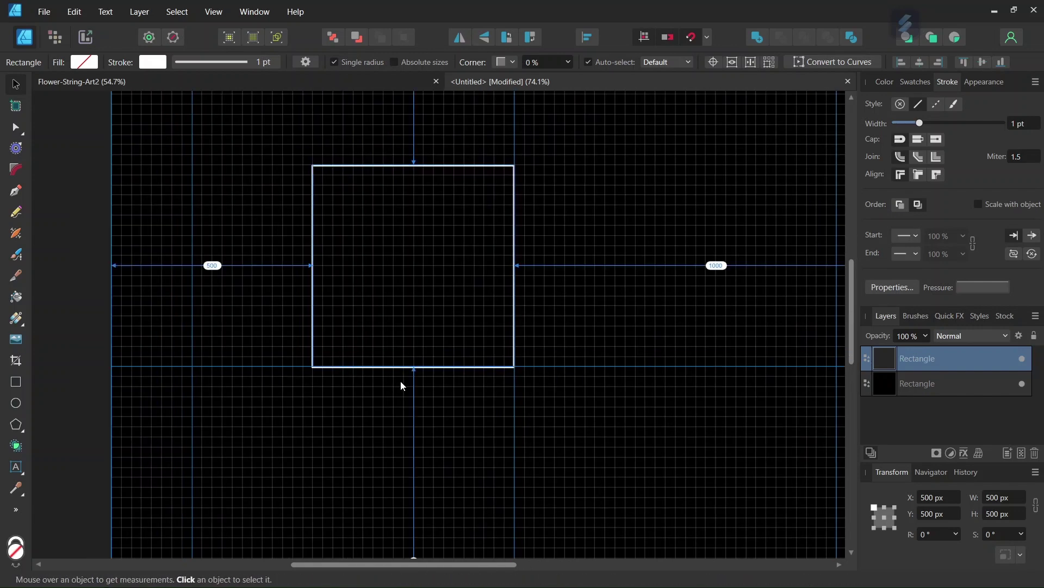
scroll(409, 378, down, 2)
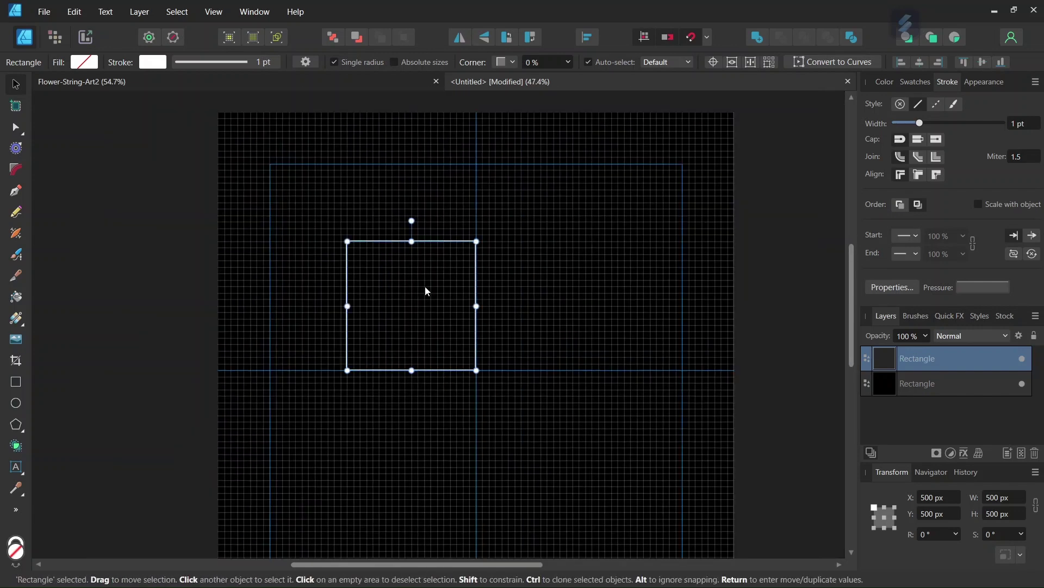
- Draw a straight Pen line from one grid cell in from the square's upper-left corner to X 1000 px, Y 525 px on its right edge
scroll(425, 284, up, 3)
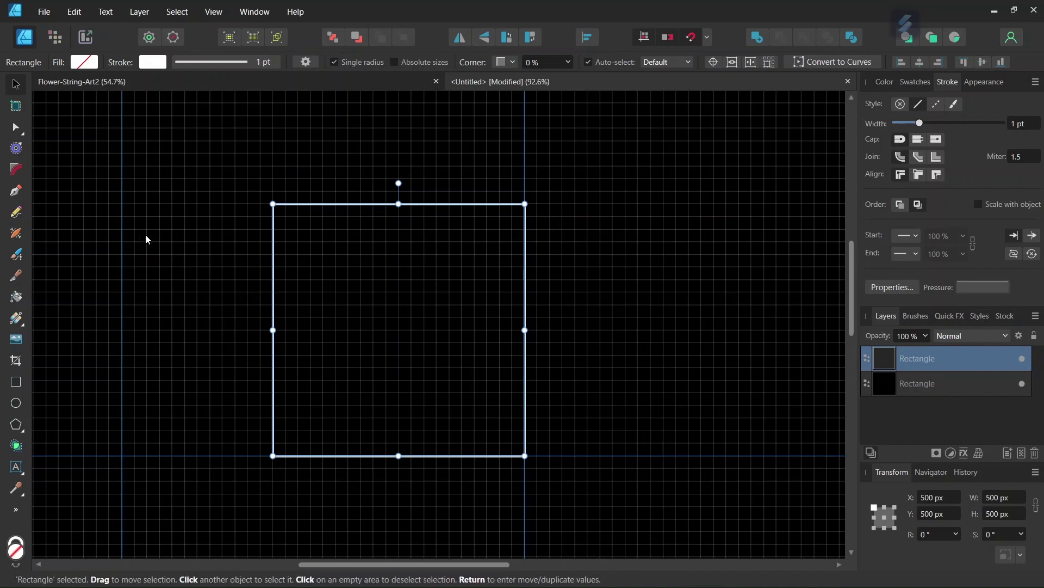
click(20, 194)
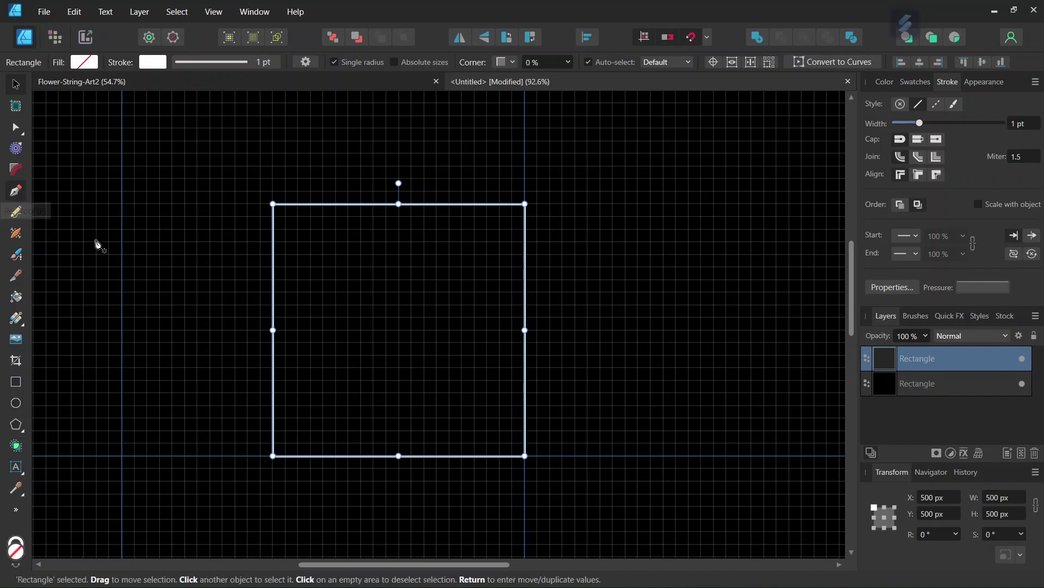
scroll(357, 272, up, 2)
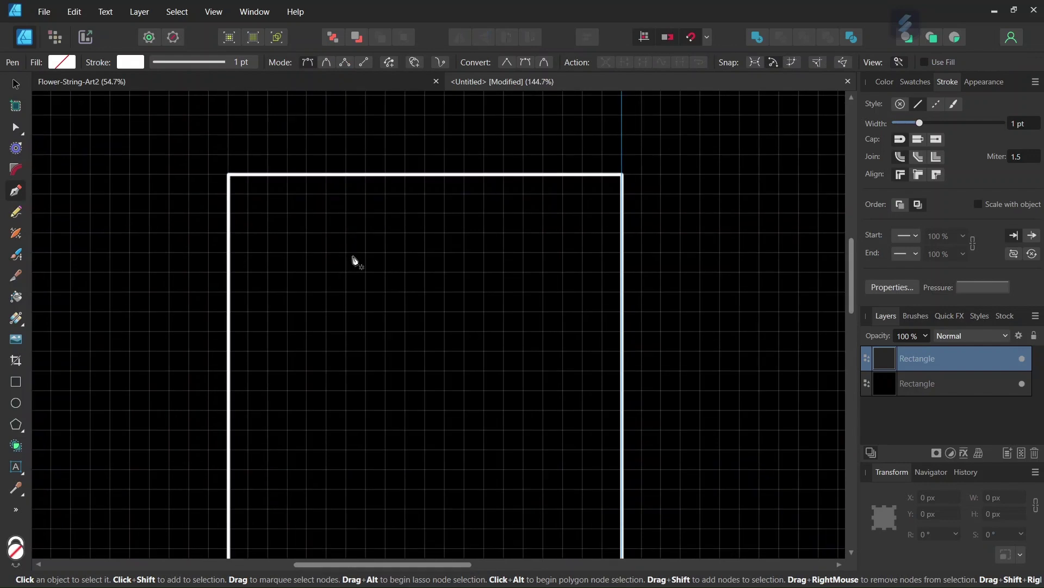
click(248, 174)
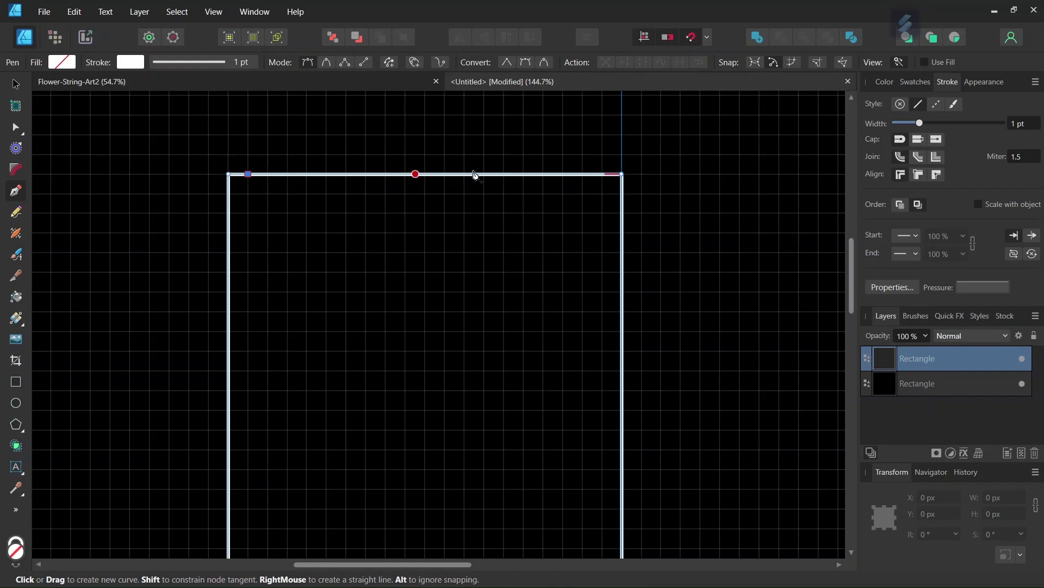
click(623, 195)
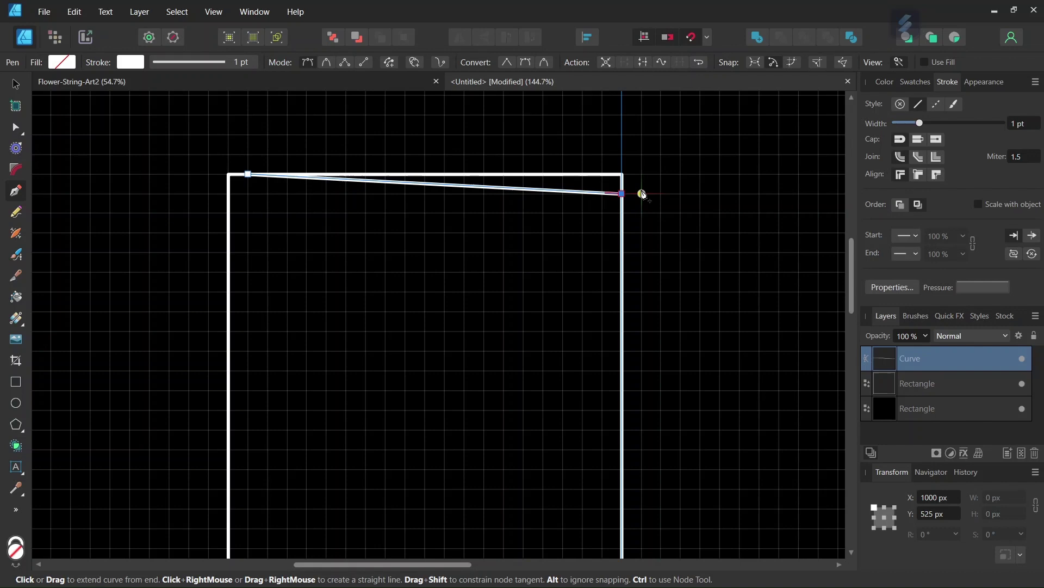
key(Escape)
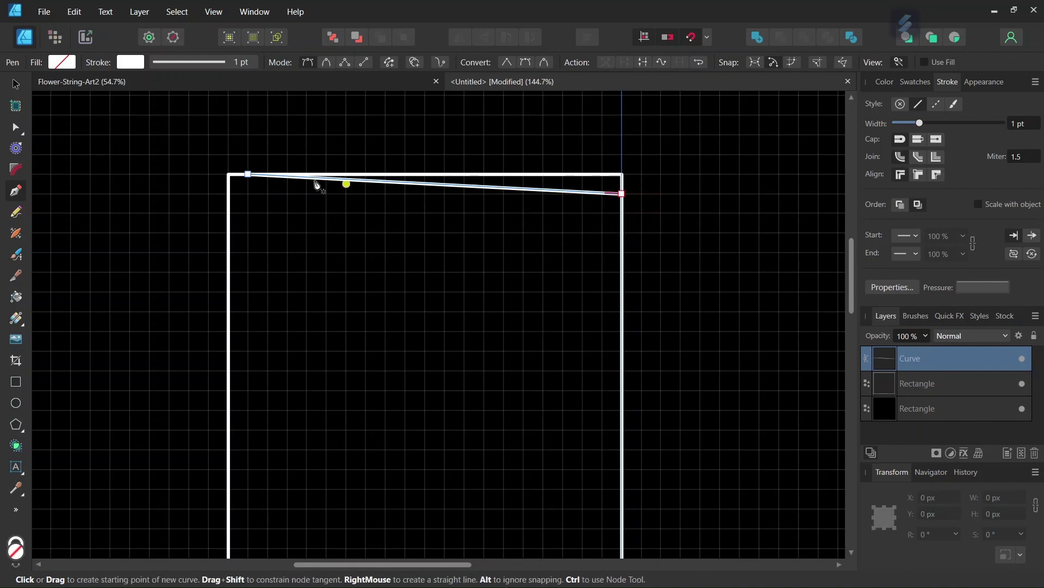
- Draw two more lines from the square's top edge to its right edge at Y 550 px and 575 px, shifting each start one grid cell right
click(268, 174)
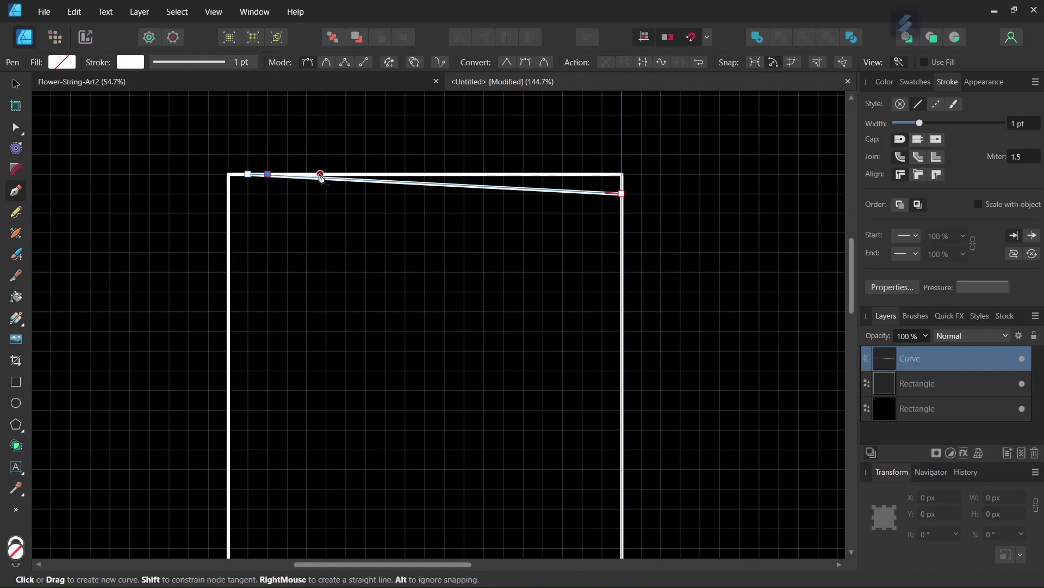
click(623, 214)
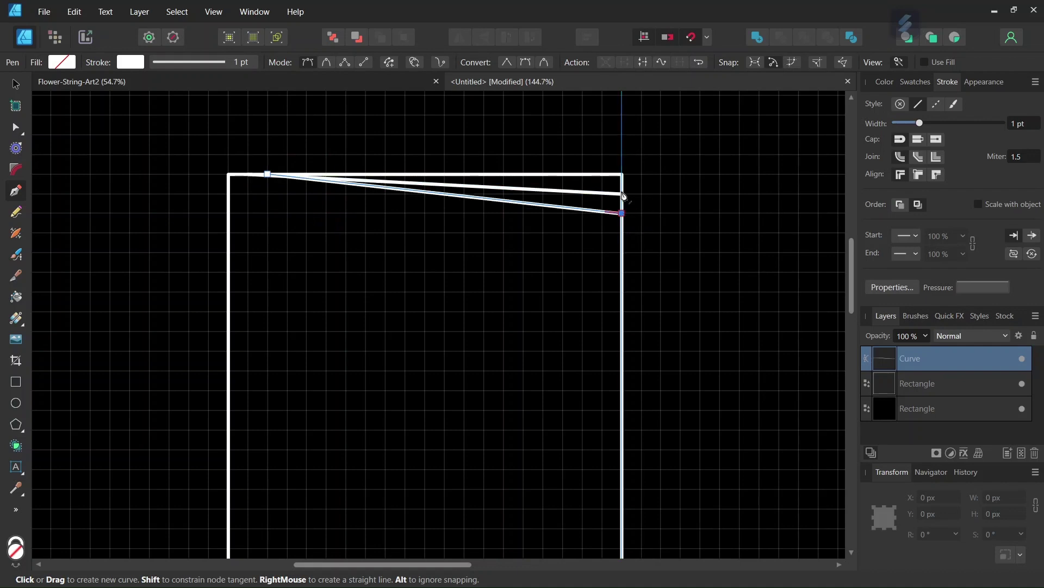
click(624, 196)
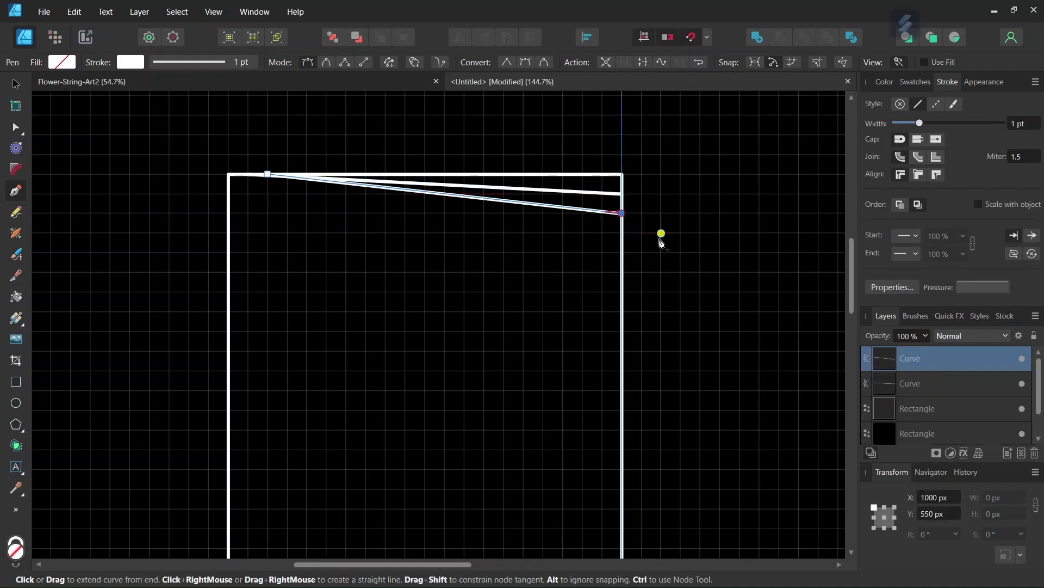
key(Escape)
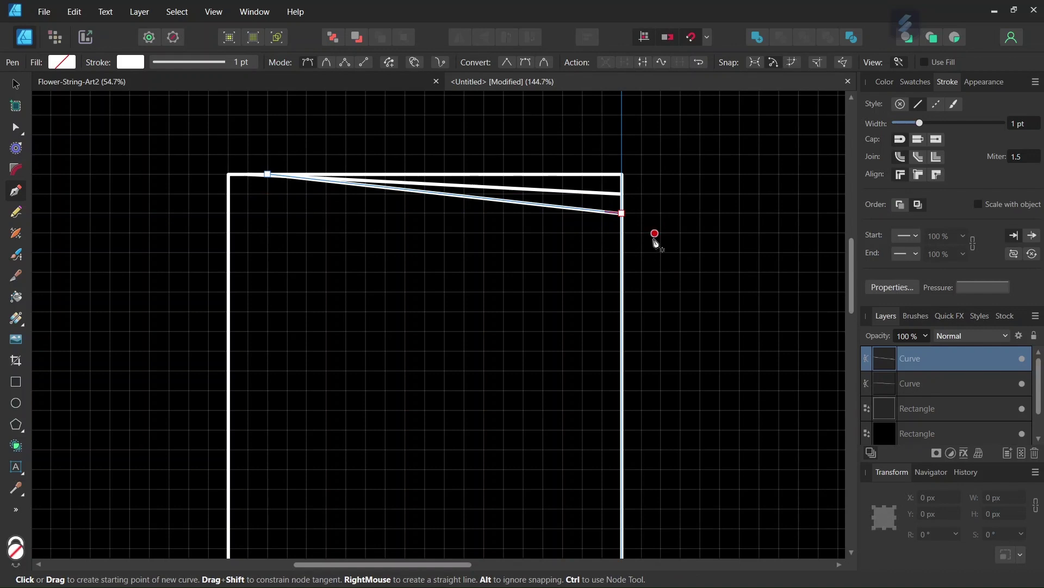
click(288, 174)
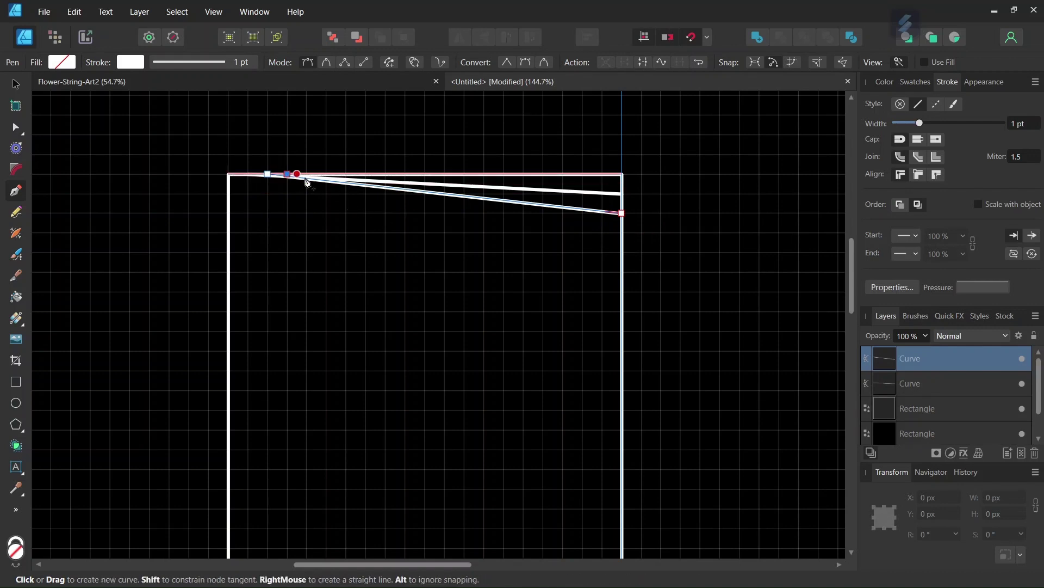
click(623, 240)
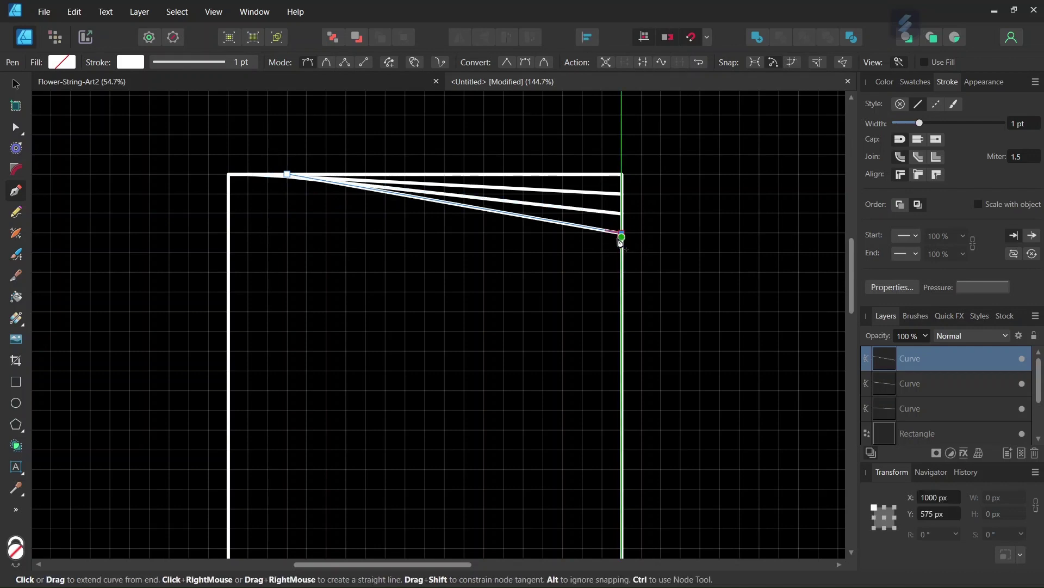
key(Escape)
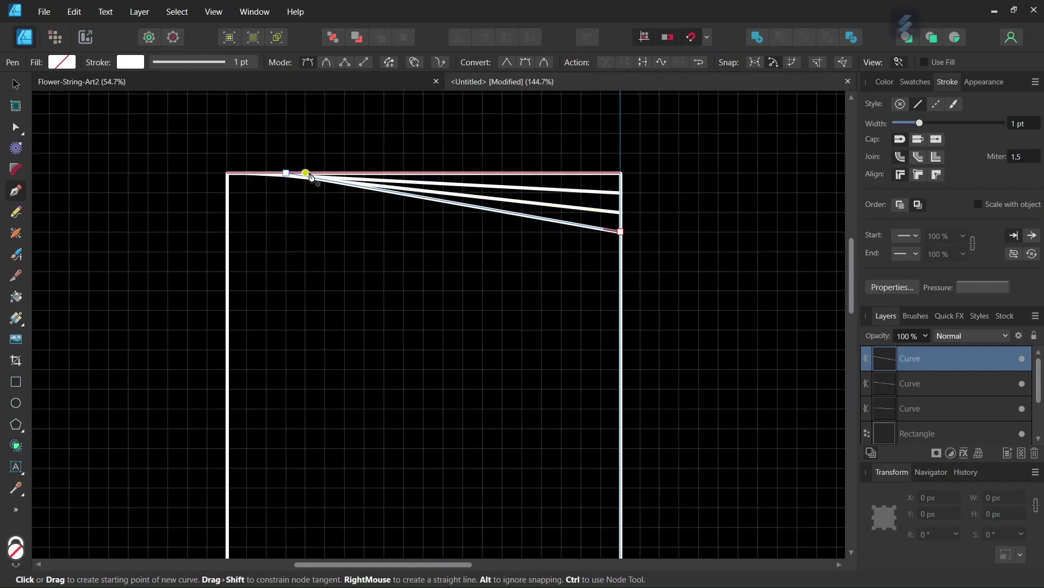
- Draw the fourth, fifth and sixth string lines, moving each start one grid cell right and each end one cell down
click(305, 173)
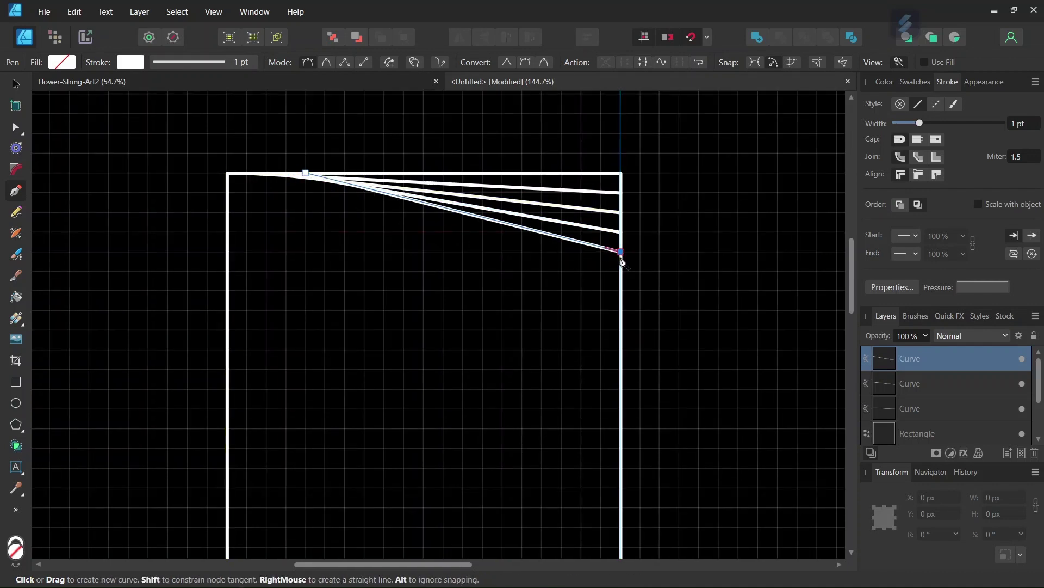
click(618, 252)
key(Escape)
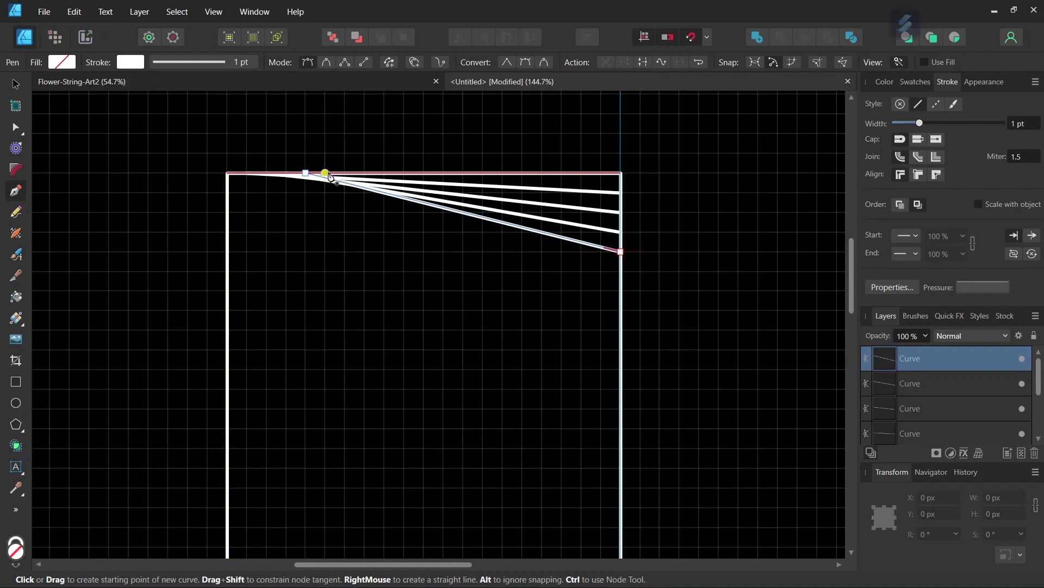
click(326, 174)
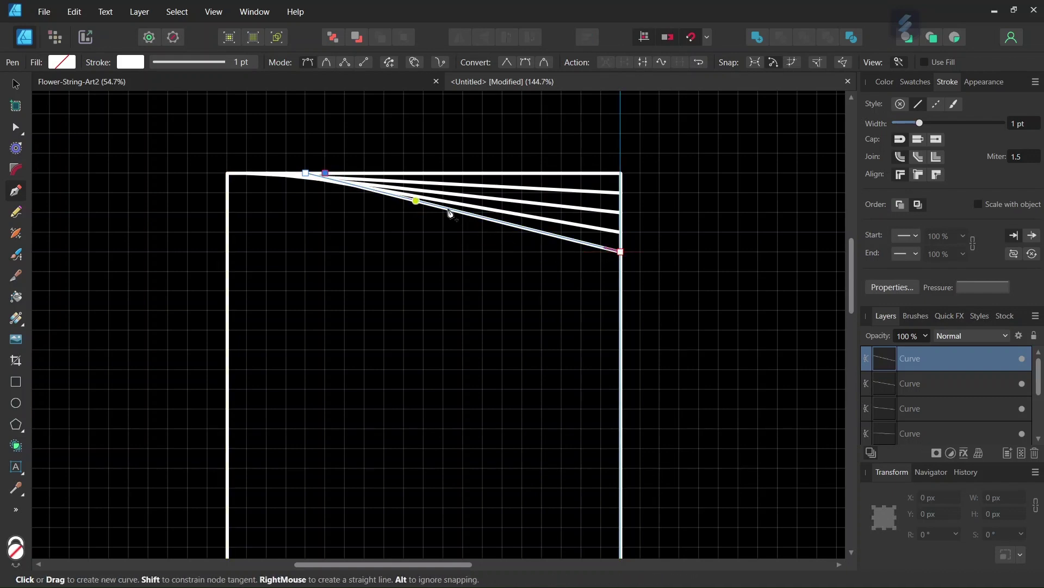
click(622, 271)
key(Escape)
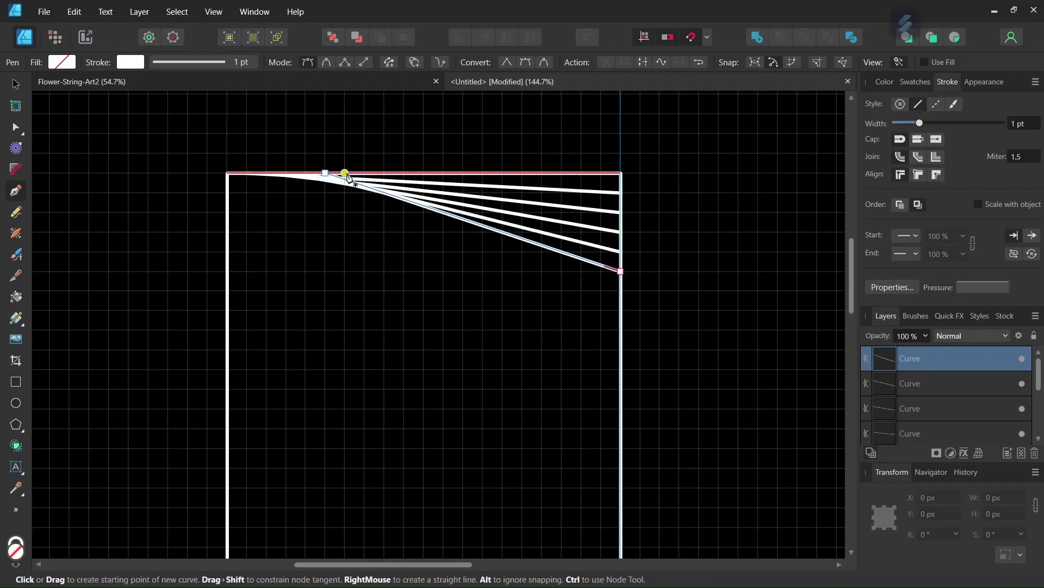
click(347, 175)
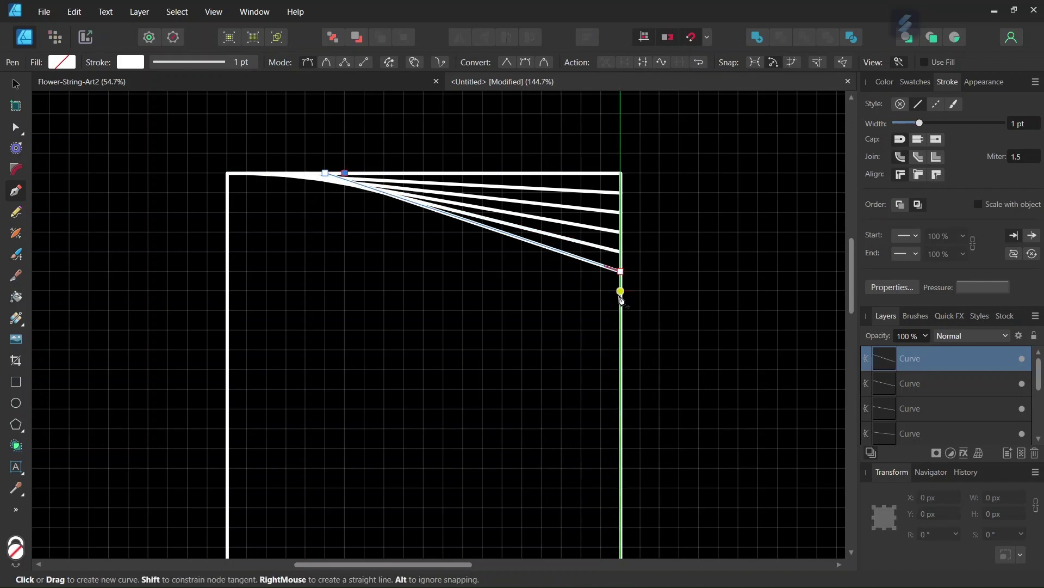
click(621, 291)
key(Escape)
click(366, 174)
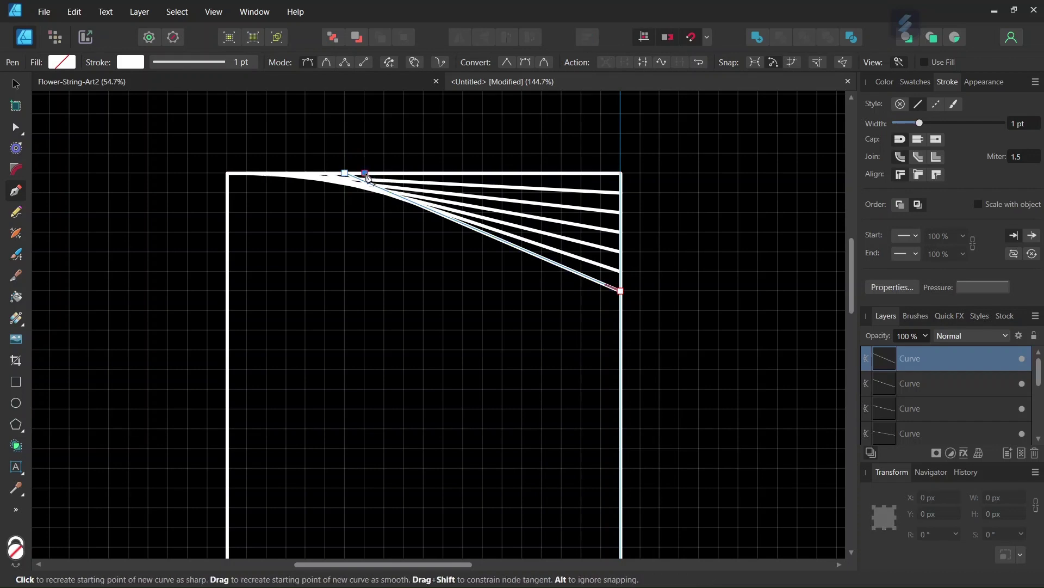
key(Escape)
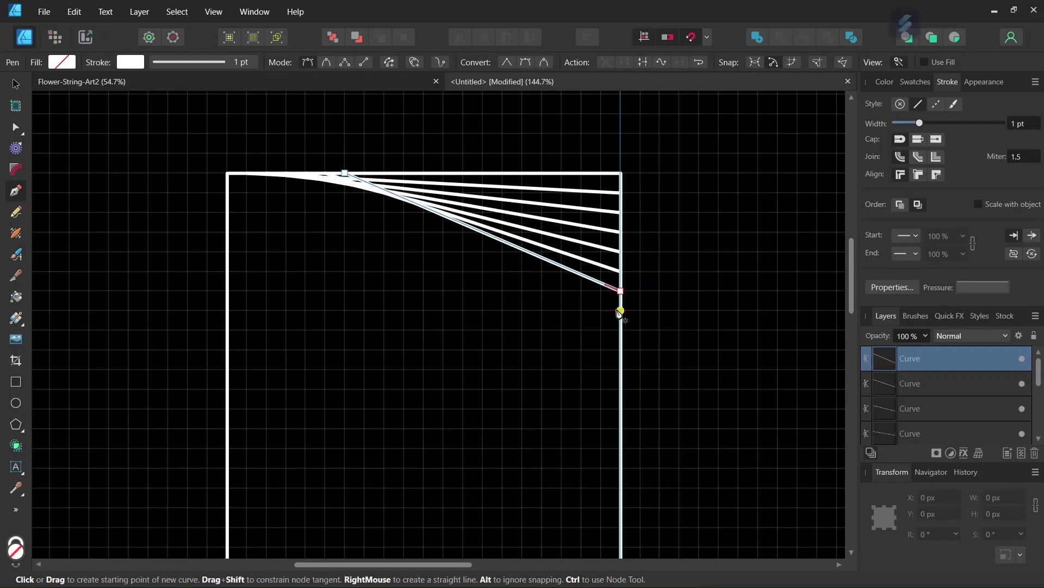
click(621, 310)
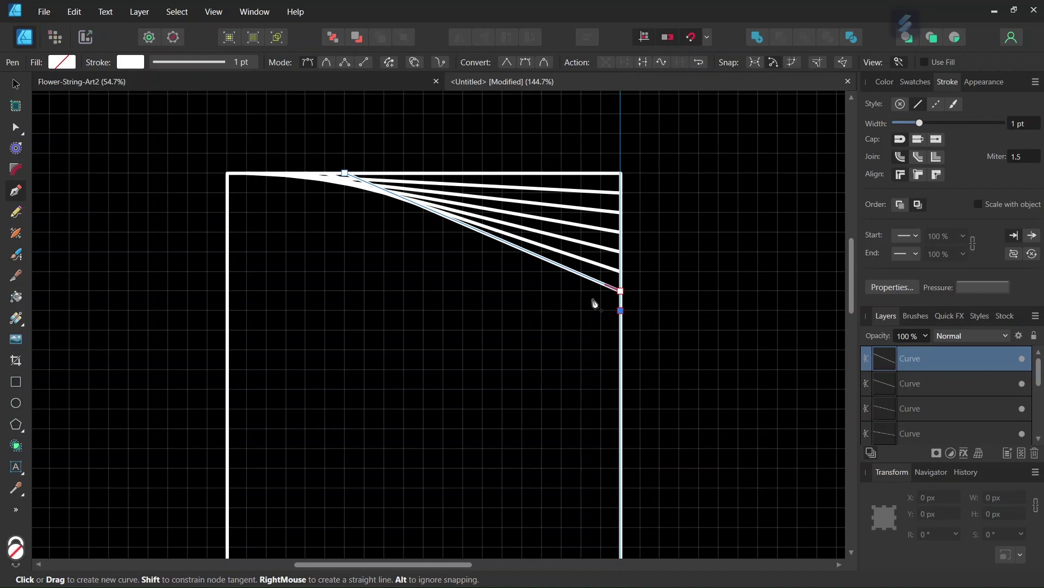
key(Escape)
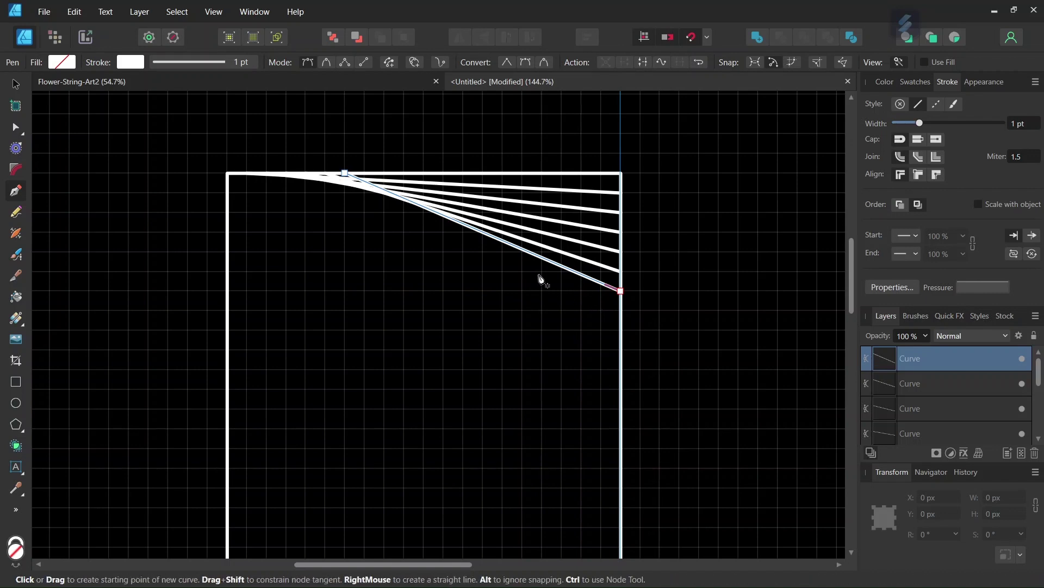
- Draw the seventh line to Y 675 px on the square's right edge and the eighth one grid cell further along both edges
scroll(364, 179, up, 1)
click(367, 178)
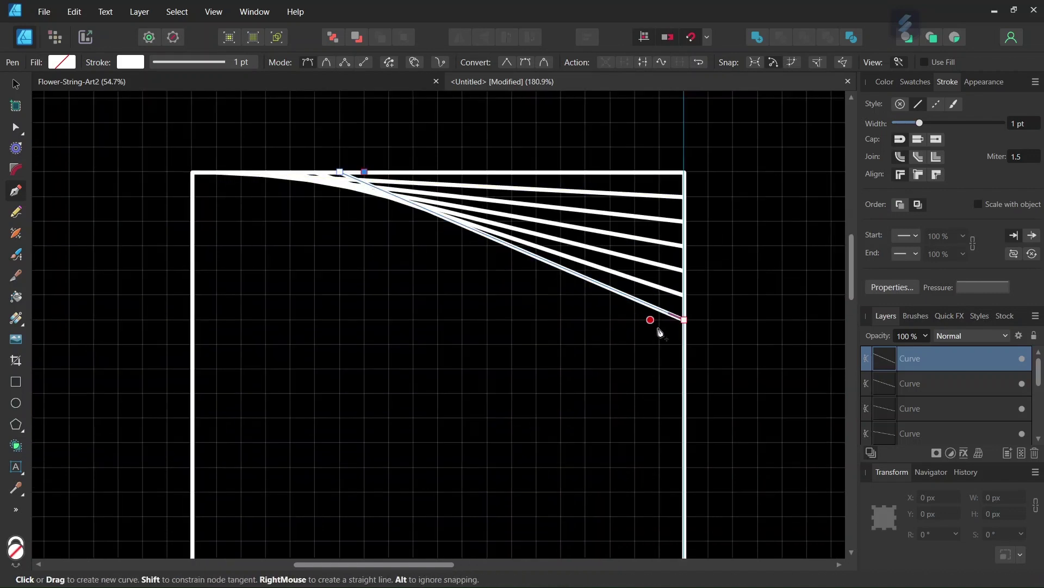
click(684, 342)
scroll(683, 347, down, 1)
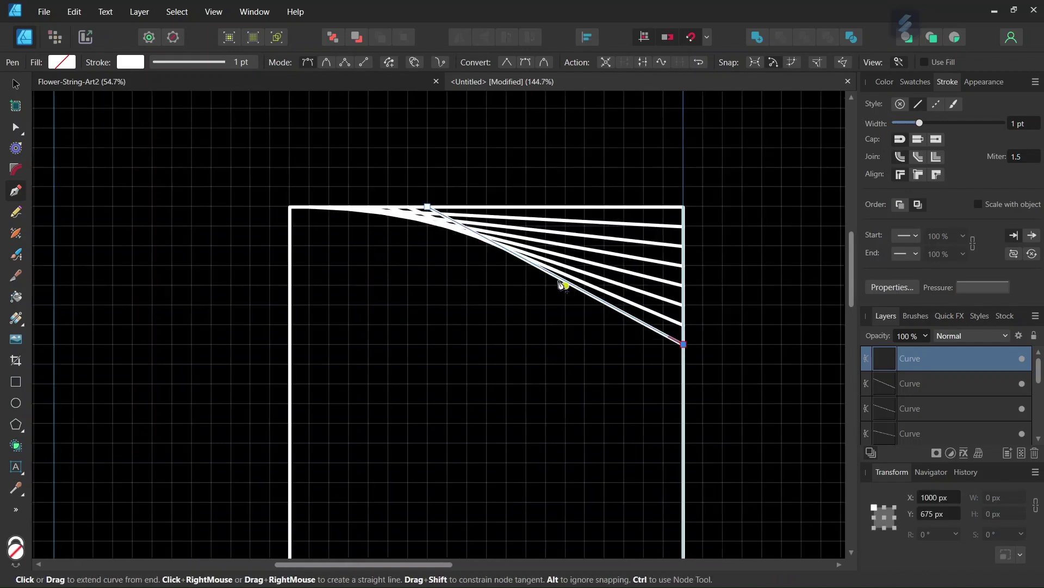
key(Escape)
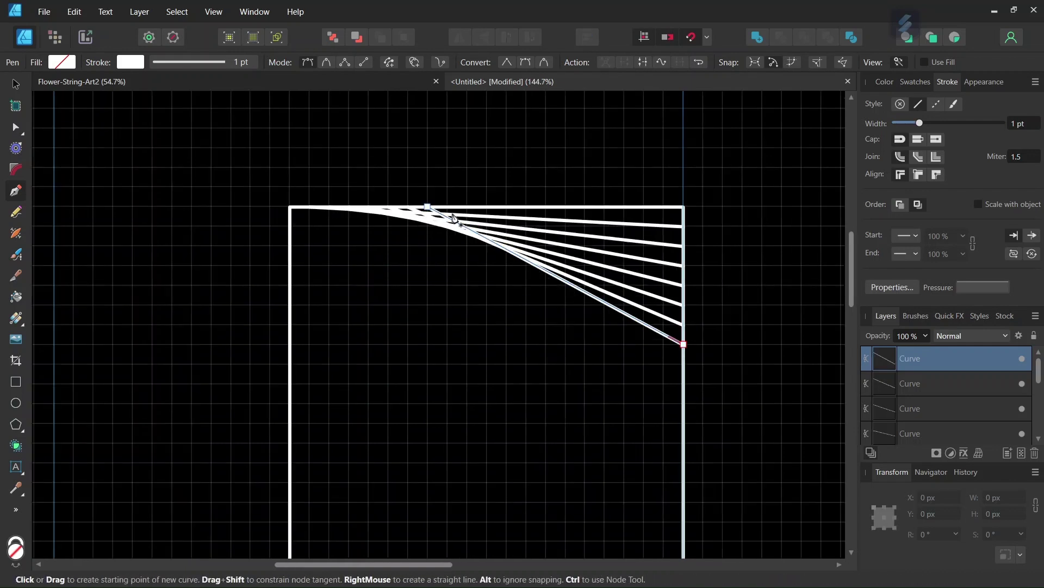
click(684, 364)
key(Escape)
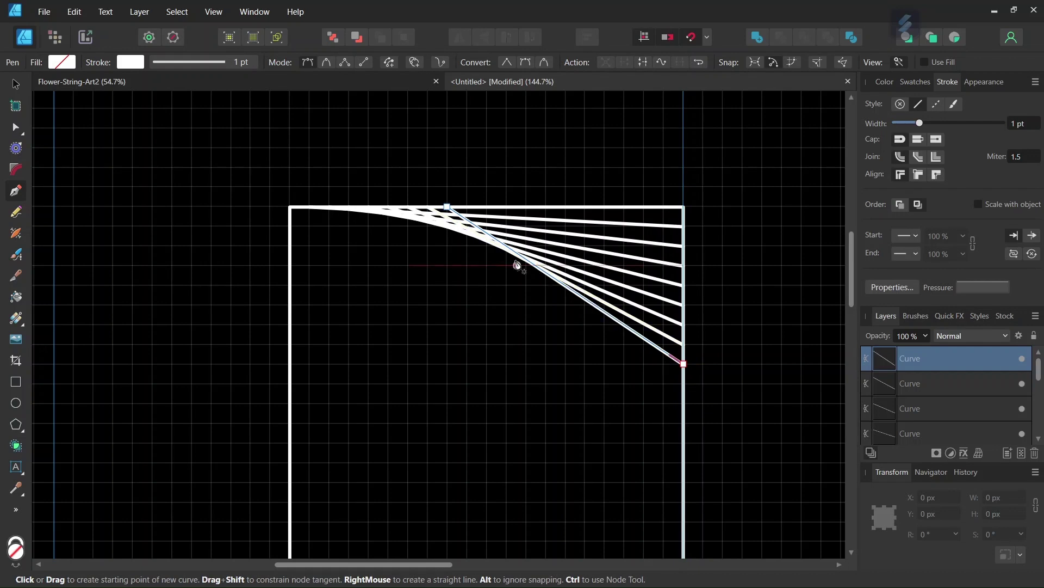
- Draw the ninth and tenth string lines from the next top-edge grid points to the right edge at Y 725 px and 750 px
click(467, 207)
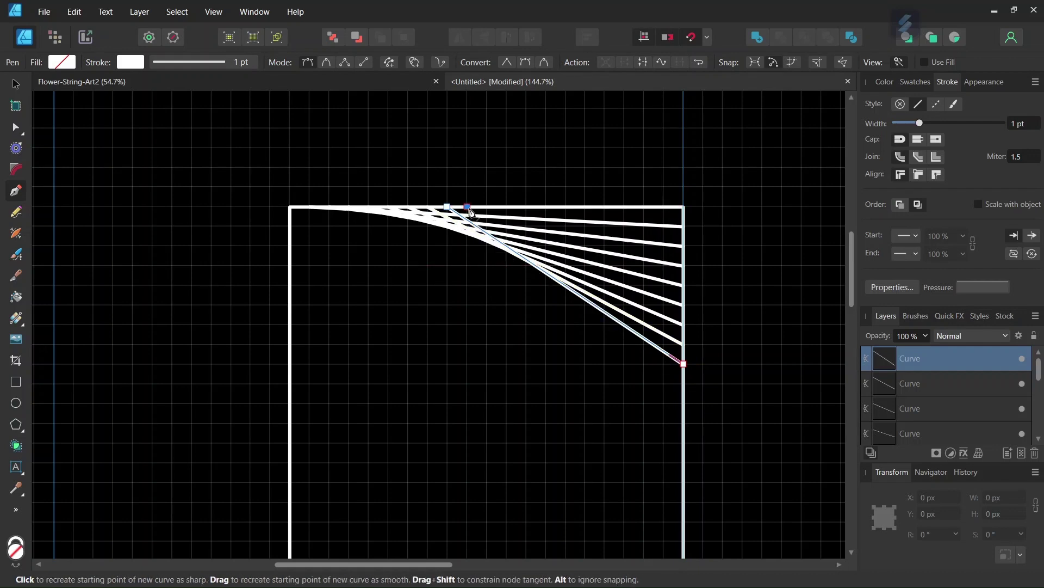
click(683, 384)
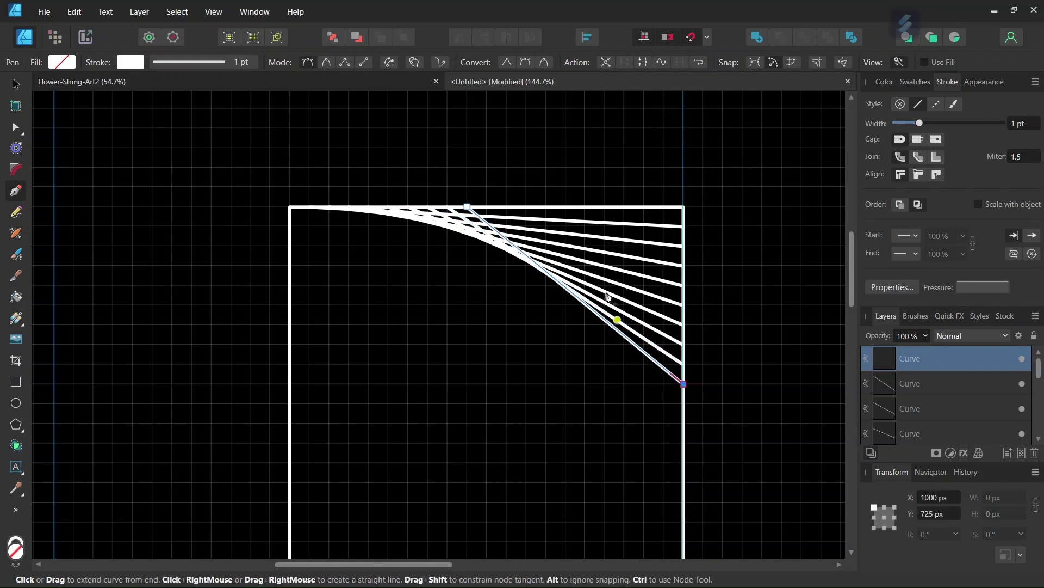
key(Escape)
click(487, 207)
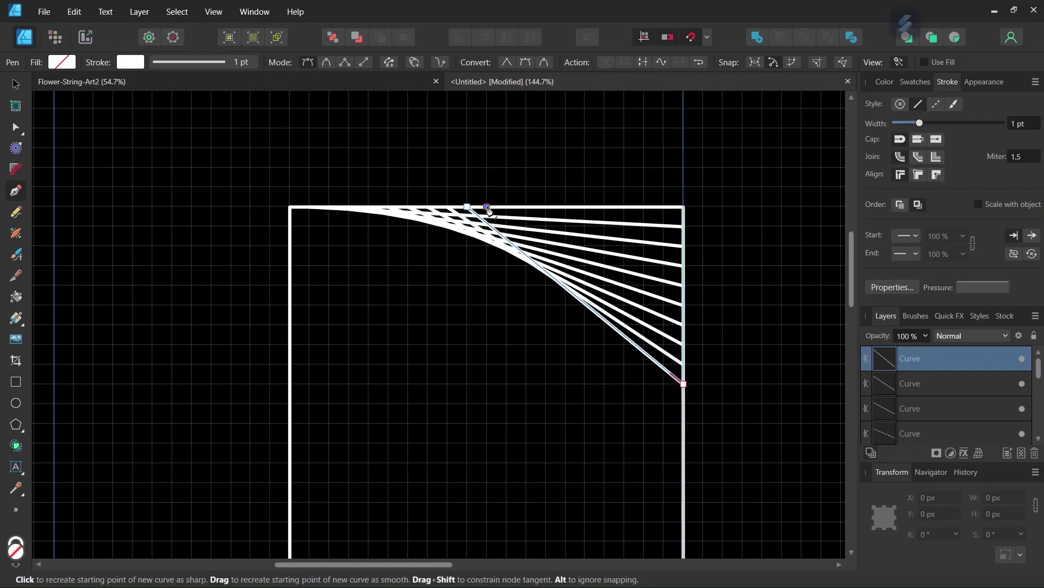
click(684, 403)
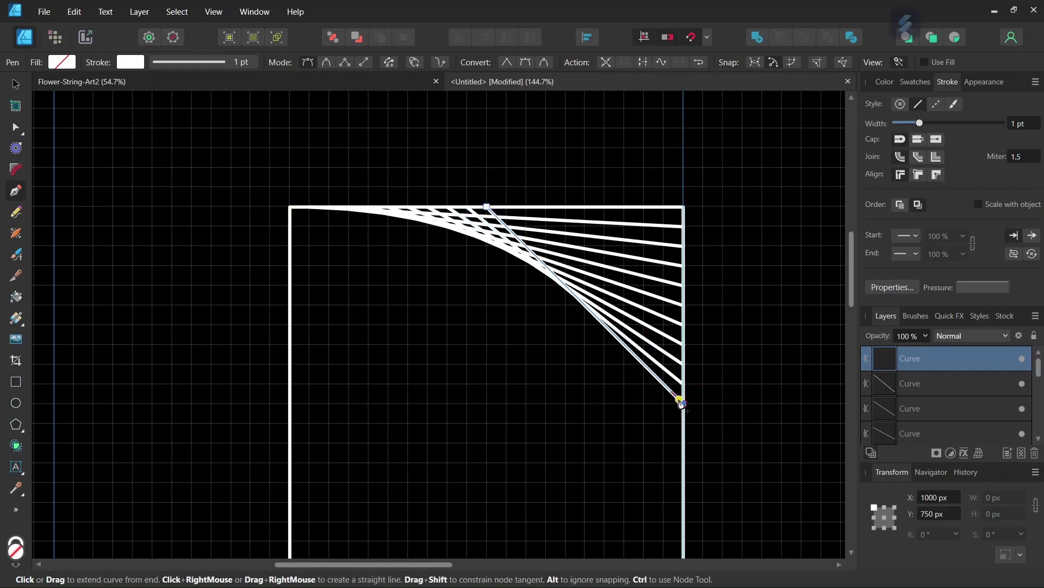
scroll(674, 405, down, 1)
scroll(675, 407, down, 1)
key(Escape)
- Draw the eleventh and twelfth string lines from X 775 px and 800 px on the square's top edge to Y 775 px and 800 px on its right edge
click(507, 187)
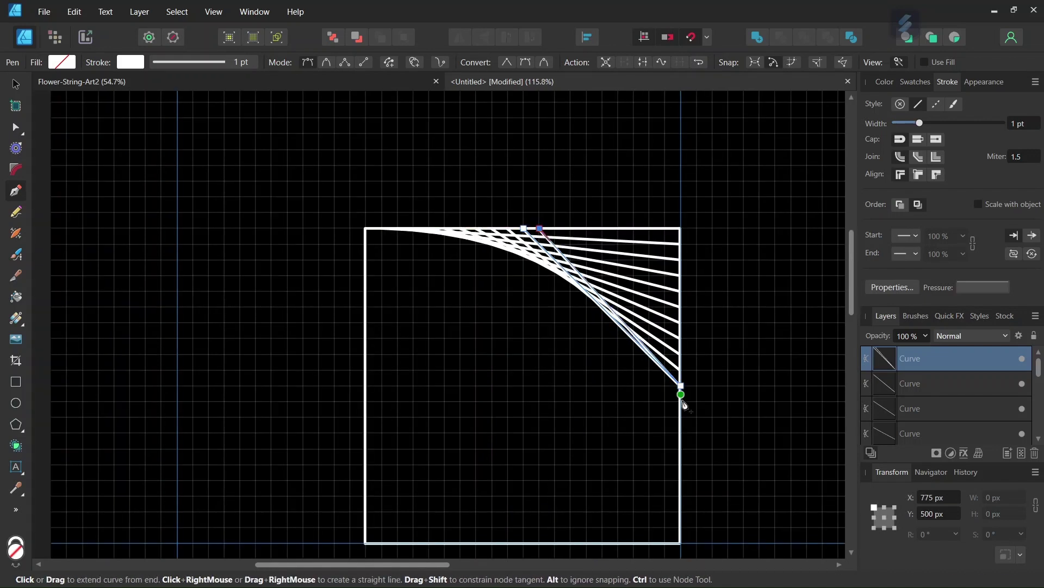
click(683, 403)
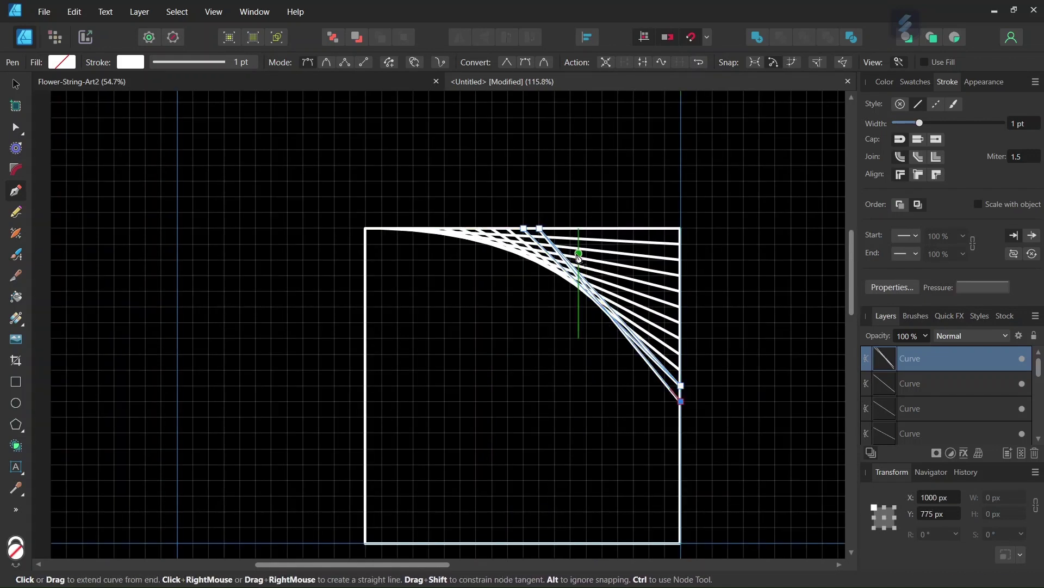
key(Escape)
click(554, 229)
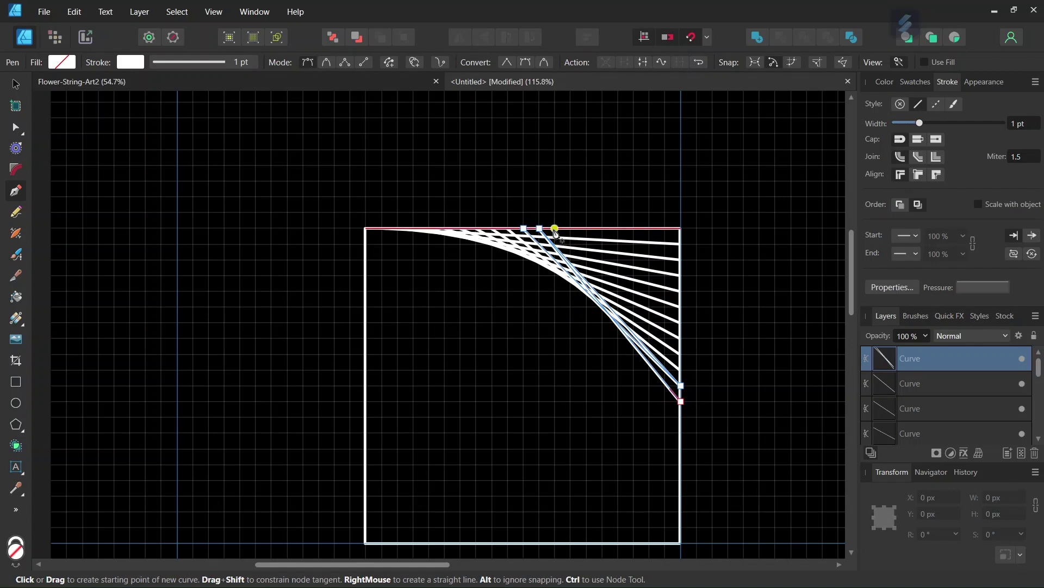
click(681, 418)
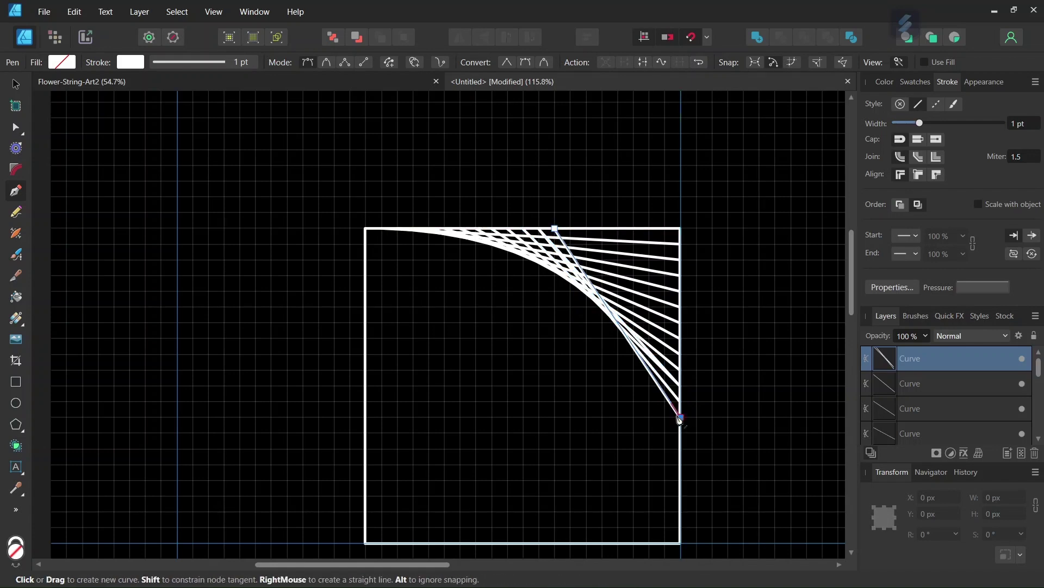
key(Escape)
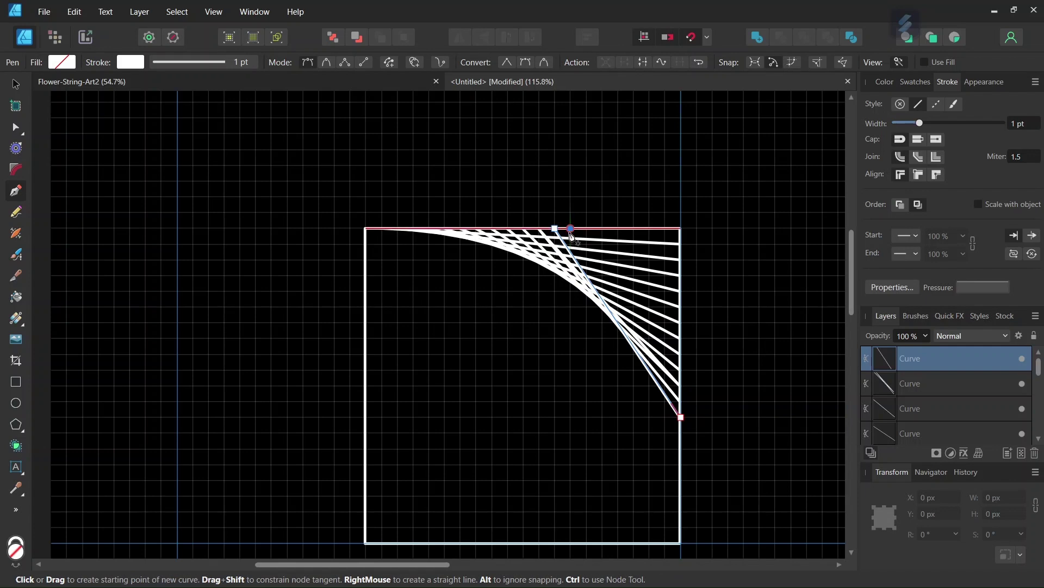
- Draw the thirteenth and fourteenth string lines from the next two top-edge grid points, ending one and two cells further down the right edge
click(570, 229)
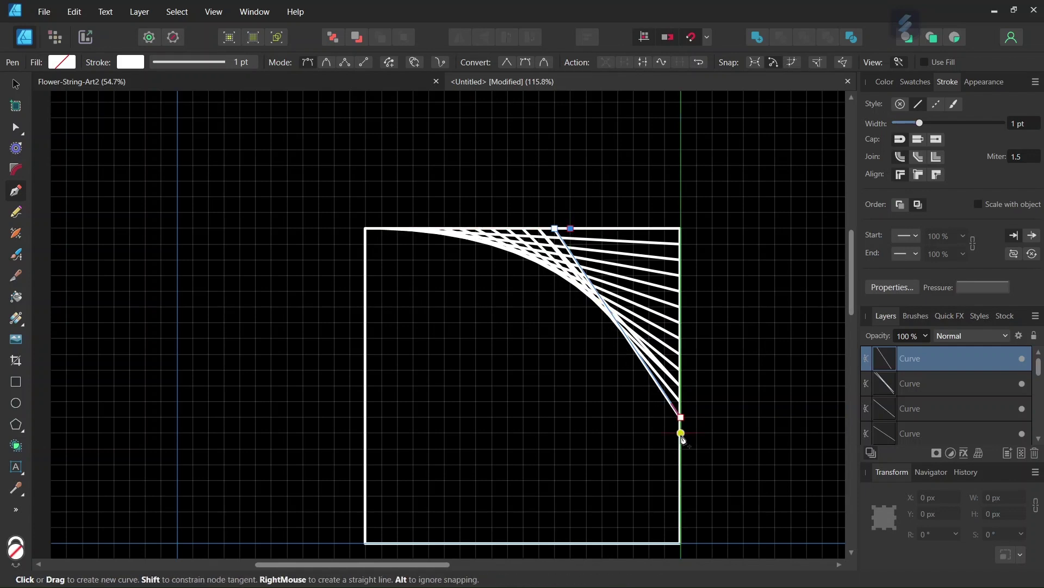
click(681, 433)
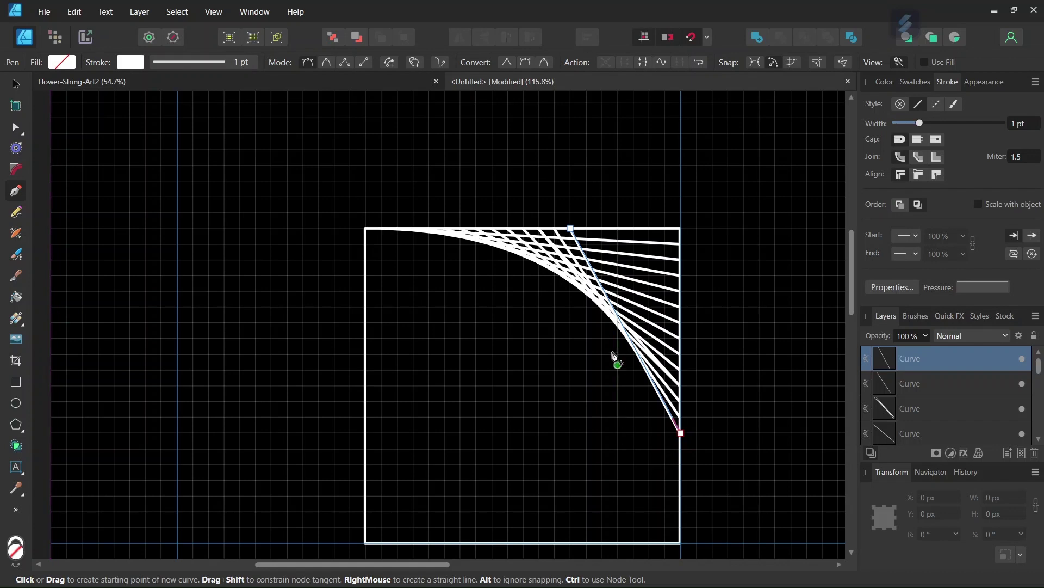
click(591, 237)
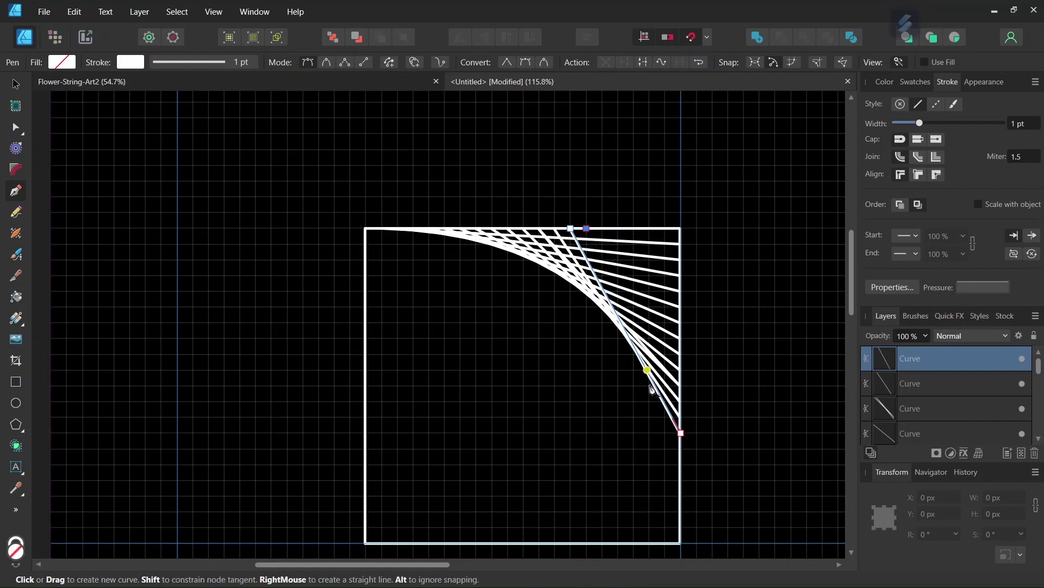
click(681, 449)
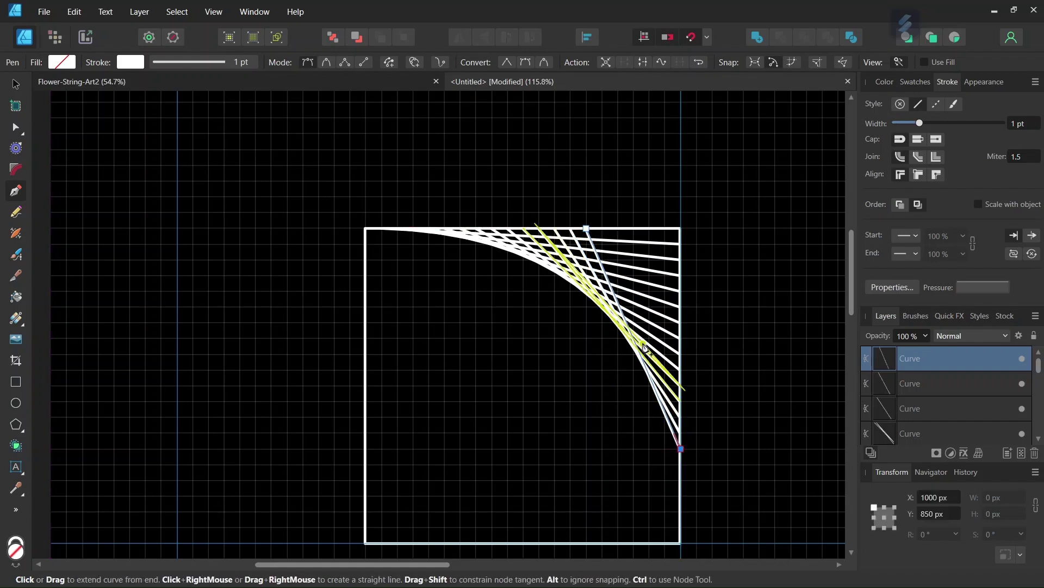
key(Escape)
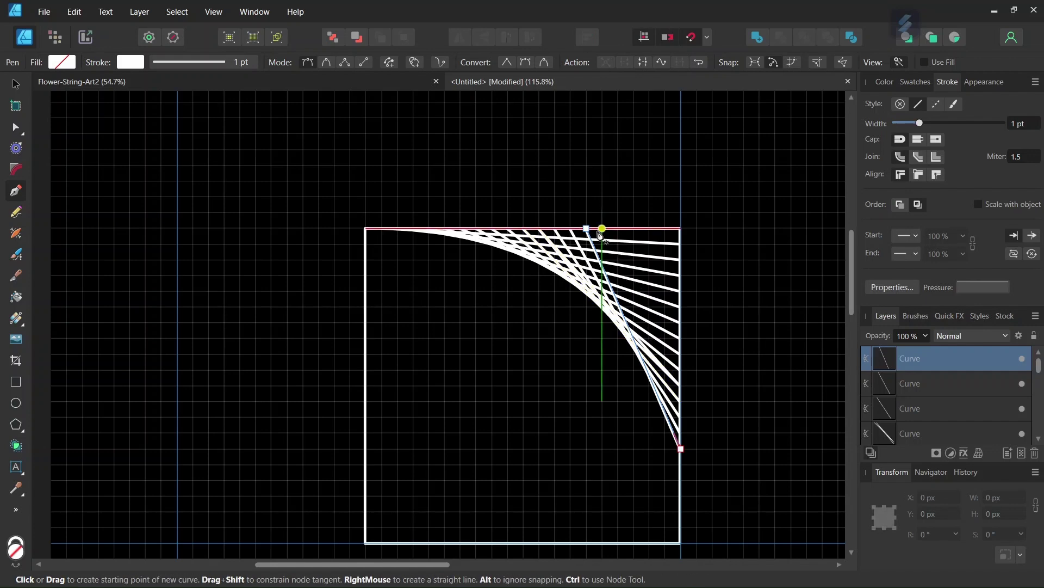
- Draw the fifteenth and sixteenth string lines from the next top-edge grid points to the right edge at Y 875 px and 900 px
click(602, 233)
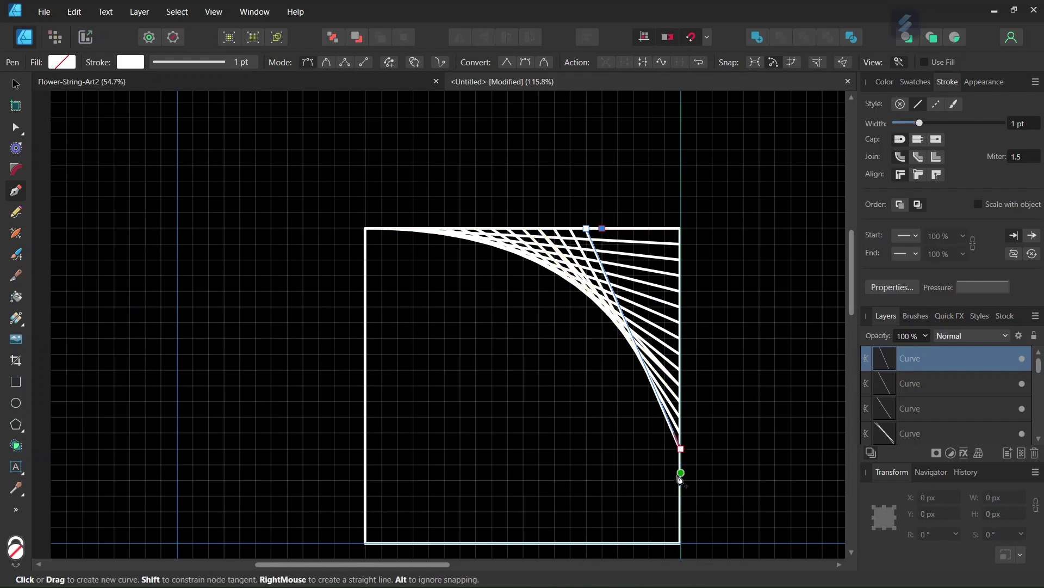
click(677, 471)
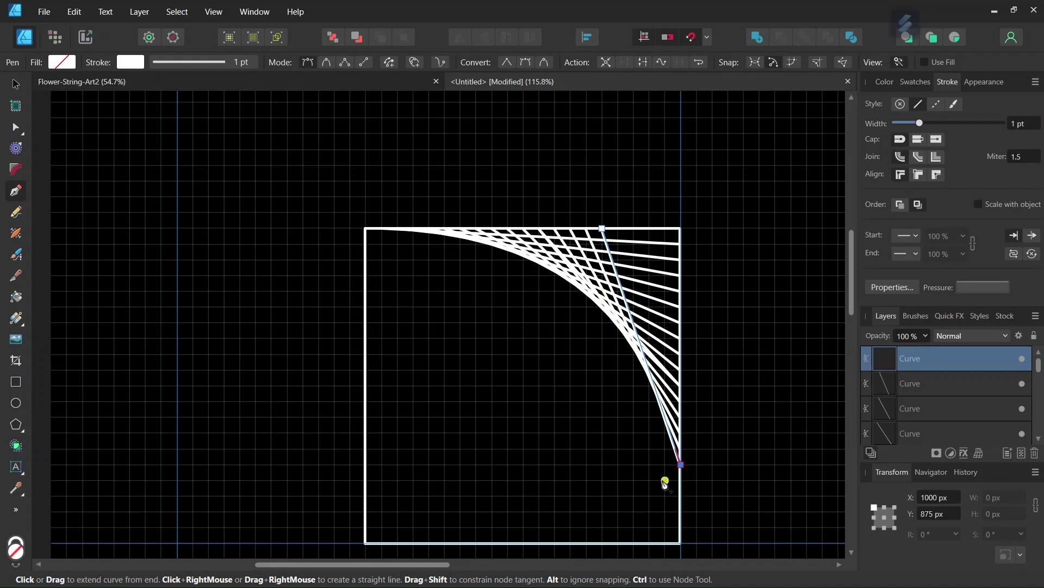
key(Escape)
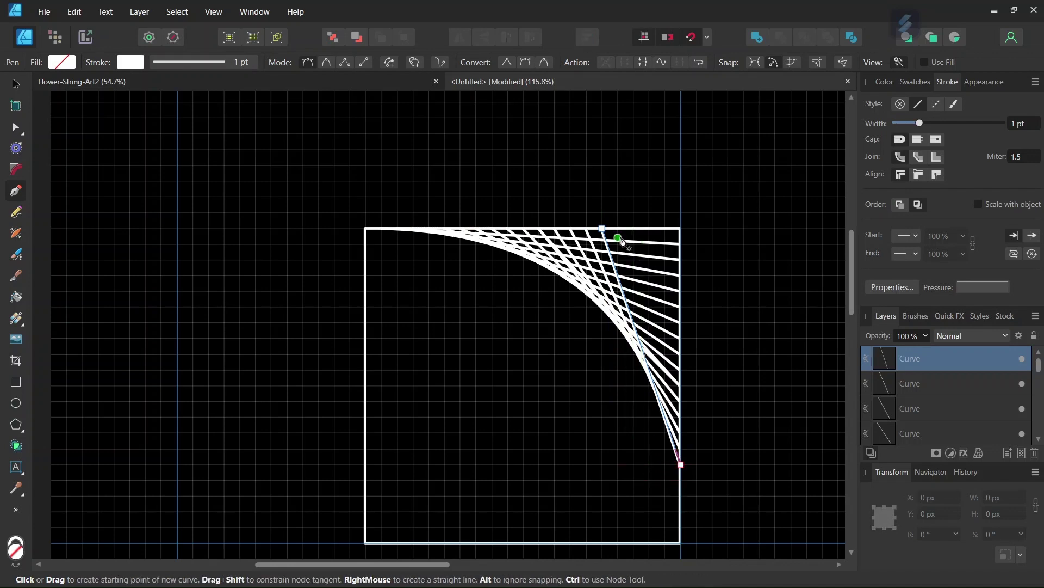
click(619, 231)
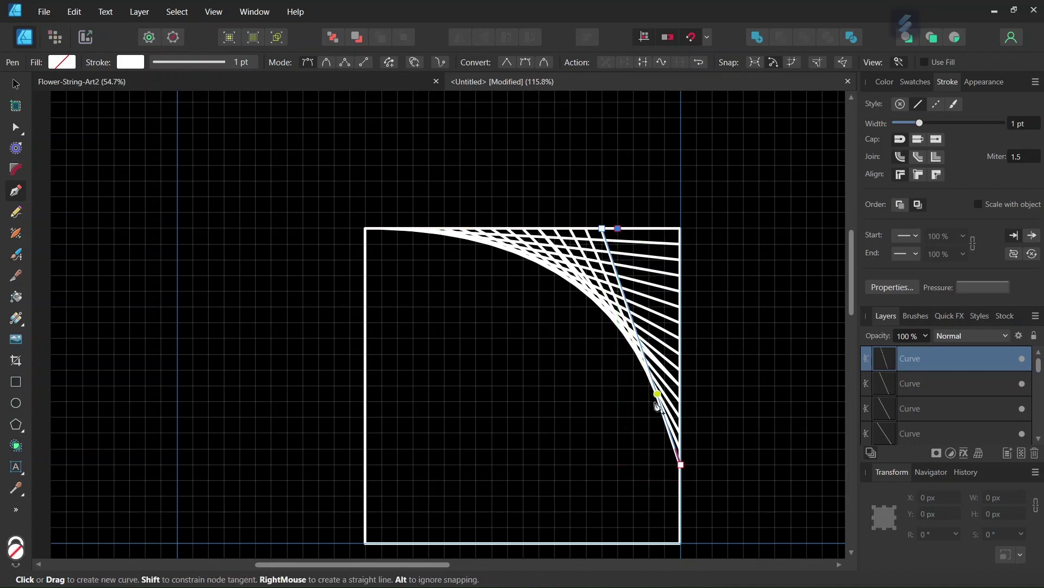
click(681, 482)
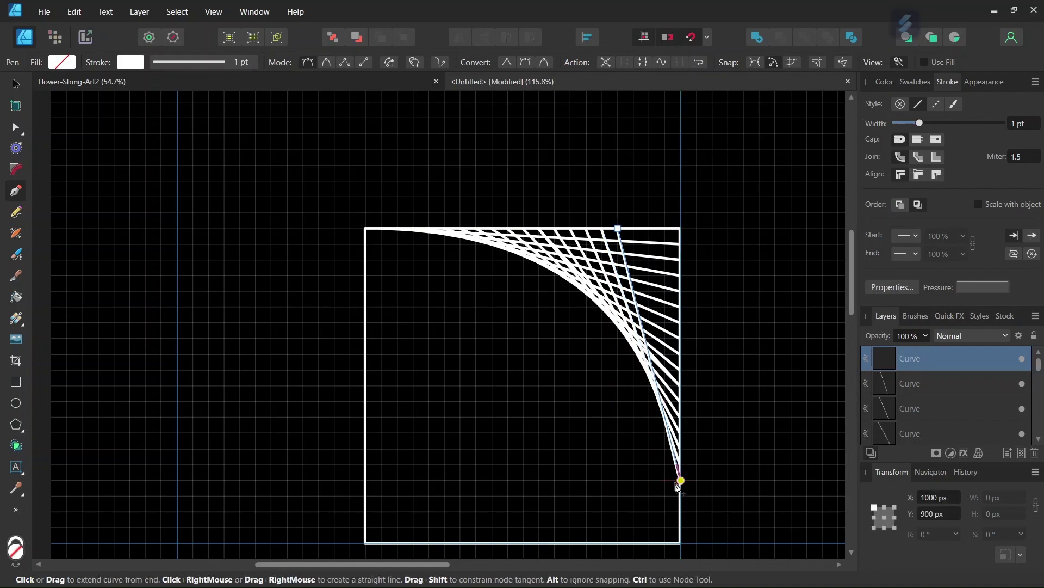
key(Escape)
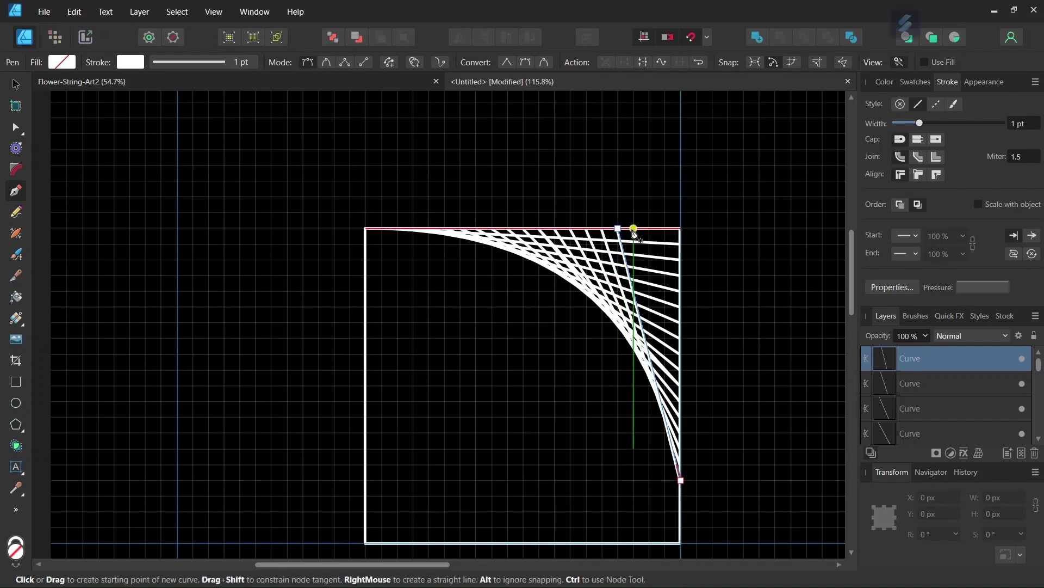
- Draw the last three string lines from the remaining top-edge grid points to the right edge at Y 925 px, 950 px and 975 px
click(634, 230)
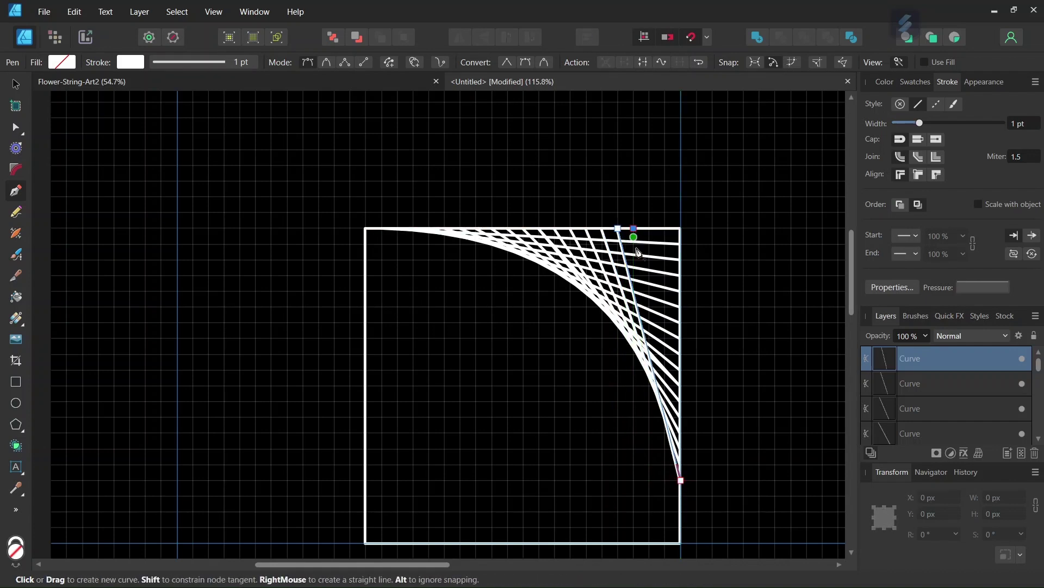
click(681, 481)
click(681, 496)
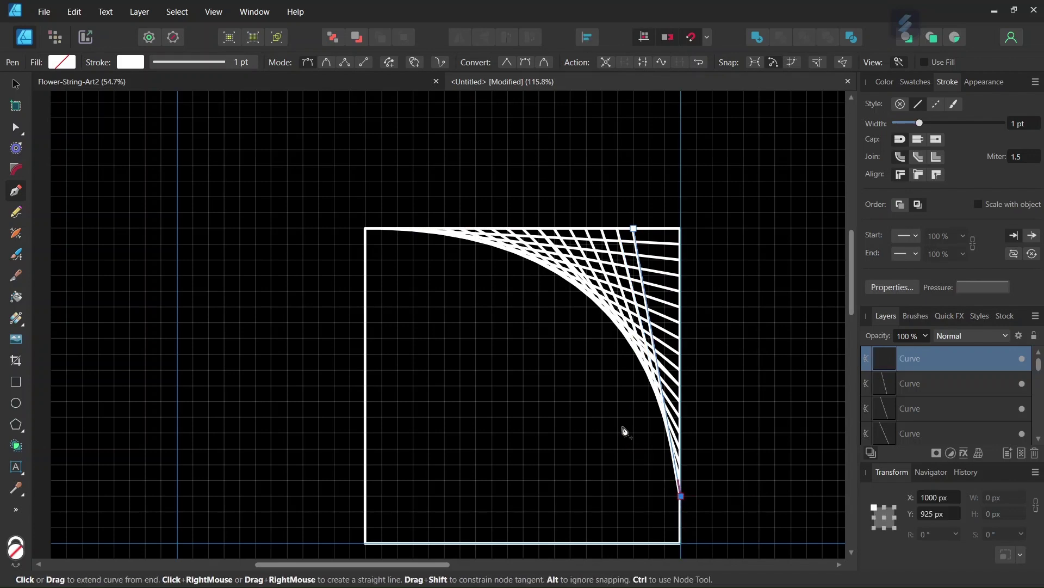
key(Escape)
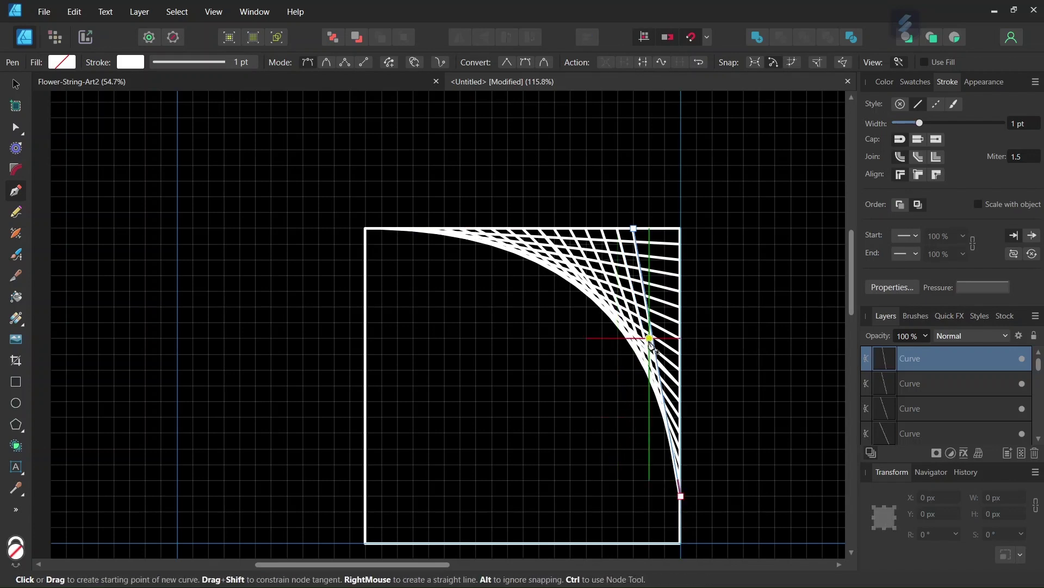
scroll(652, 344, down, 1)
click(650, 251)
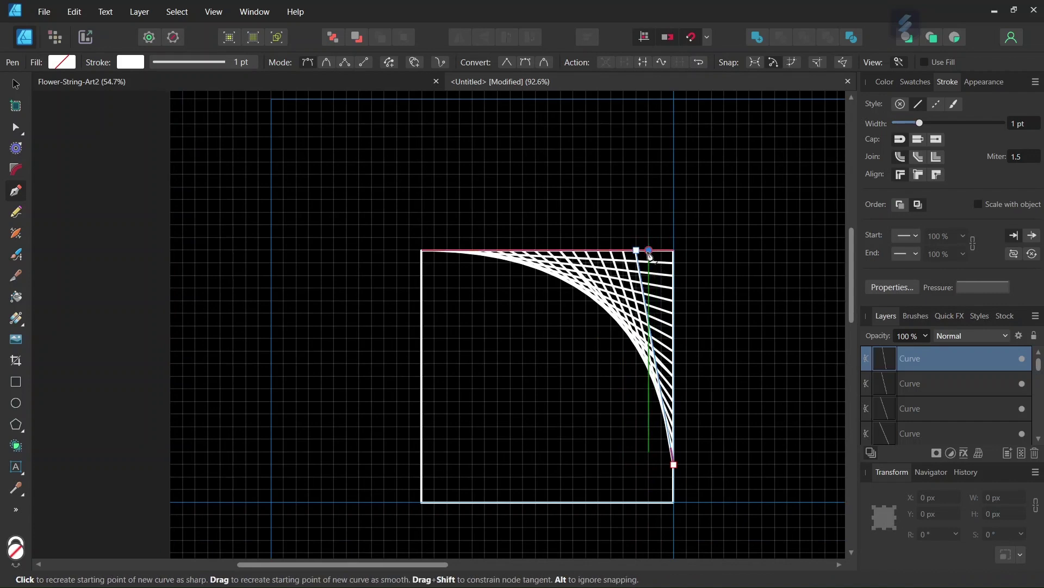
click(674, 478)
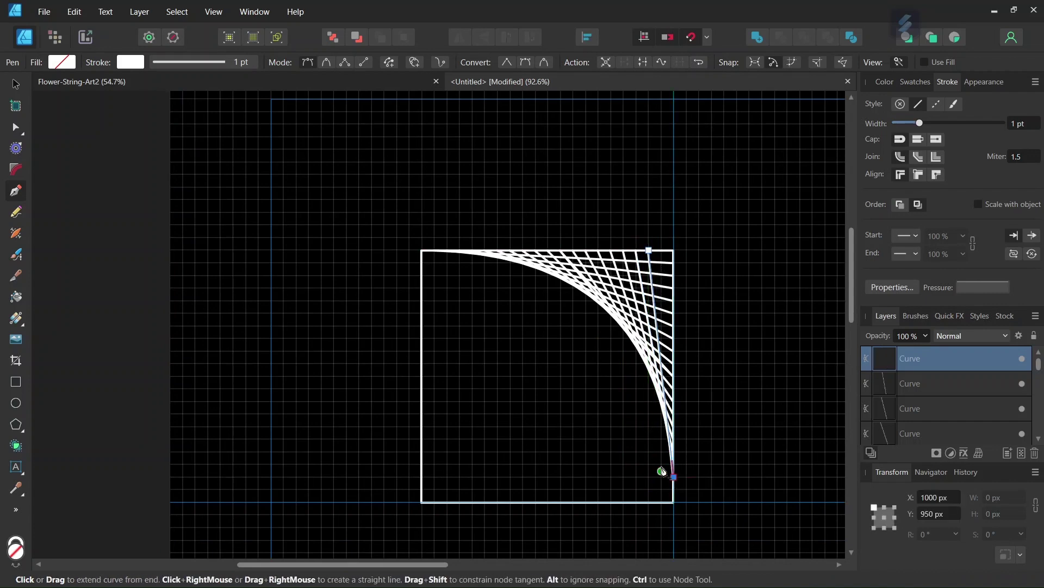
key(Escape)
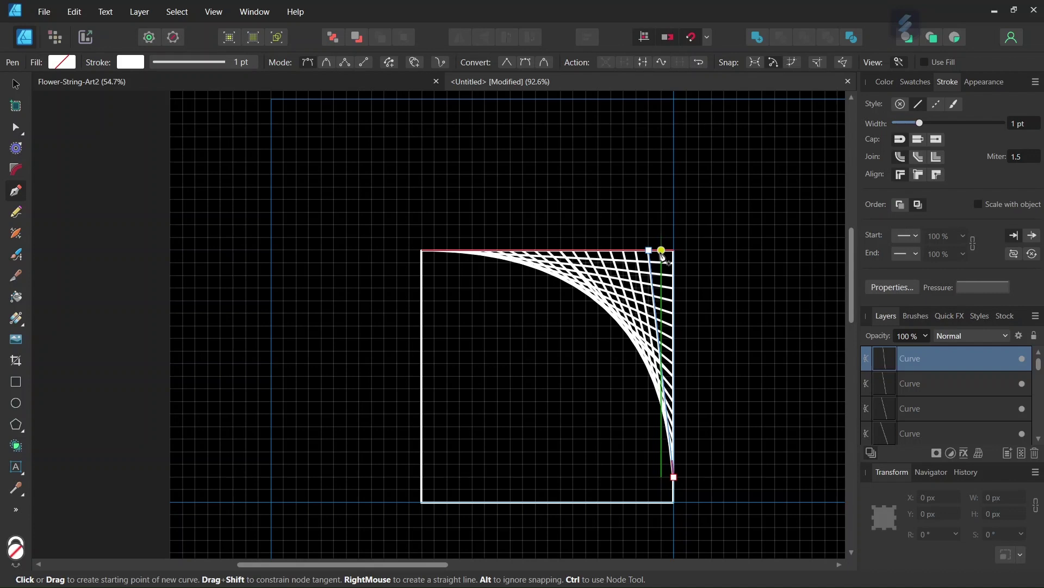
click(674, 496)
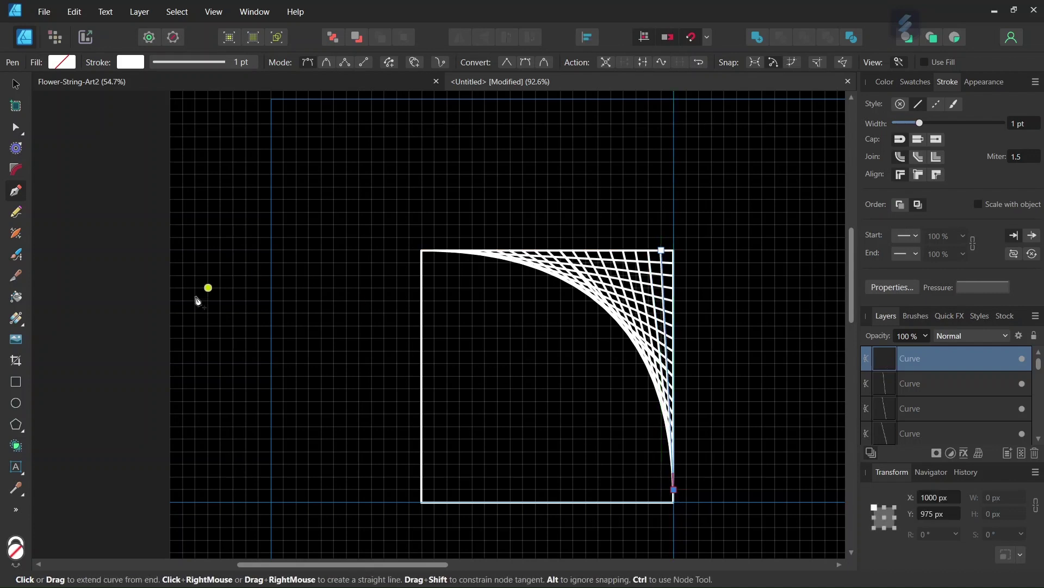
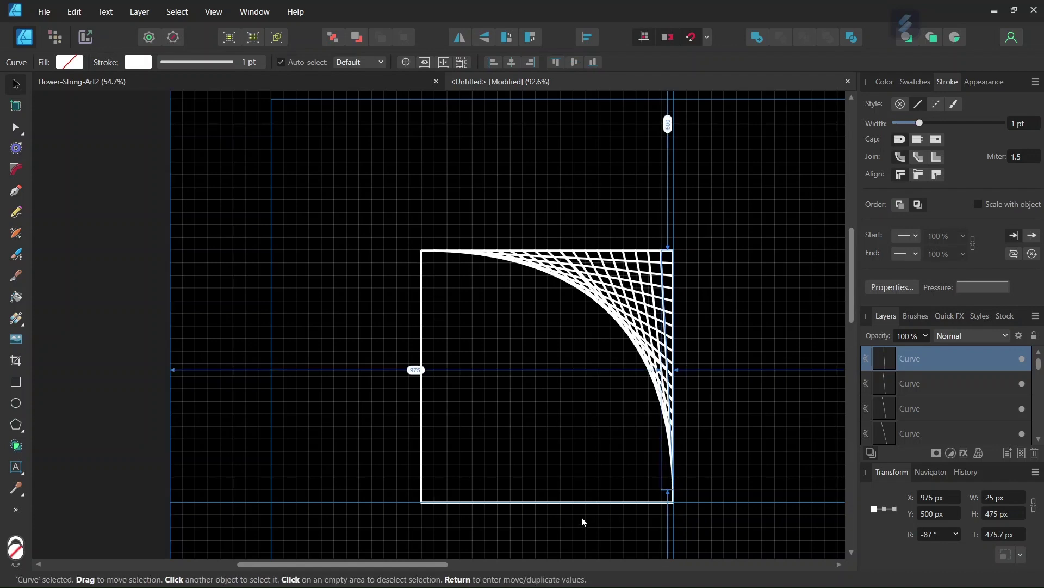
- Select the 500 px square outline beneath the string lines and convert it to curves
scroll(900, 407, down, 5)
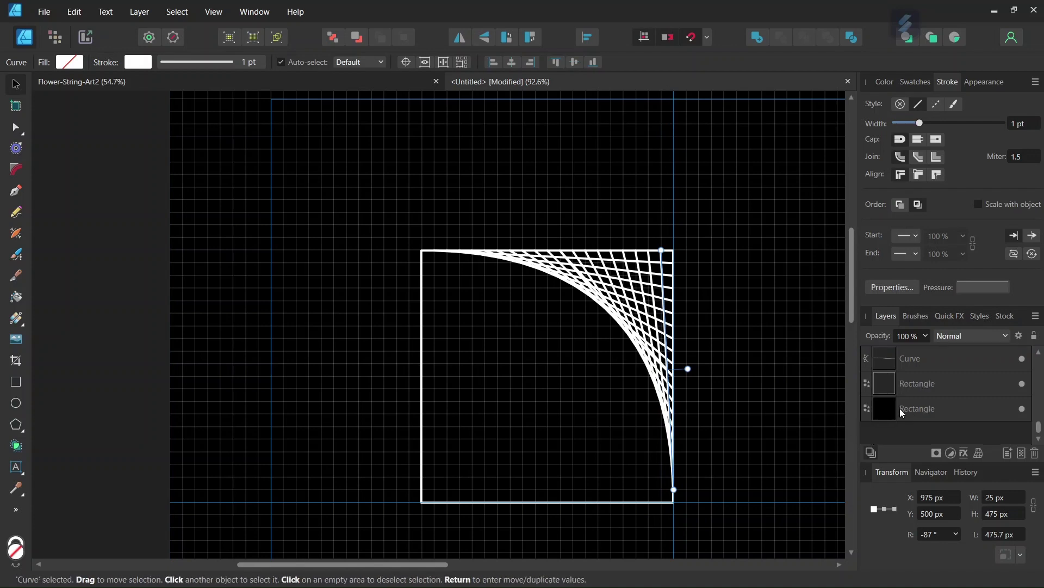
click(919, 387)
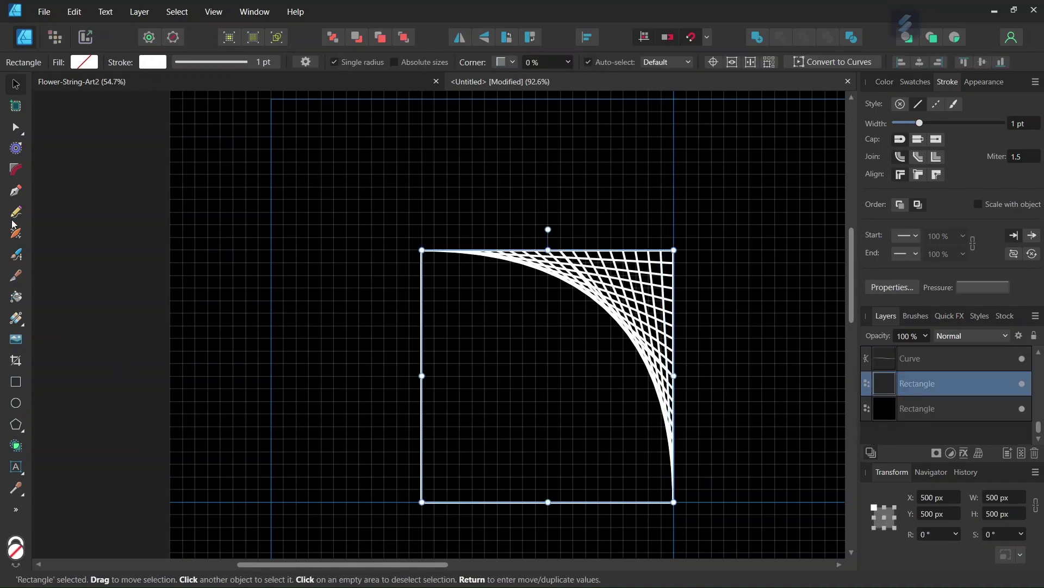
click(139, 11)
click(112, 375)
- Break the square's curve at its upper-left corner node with the Node tool
scroll(545, 511, down, 1)
scroll(534, 488, down, 1)
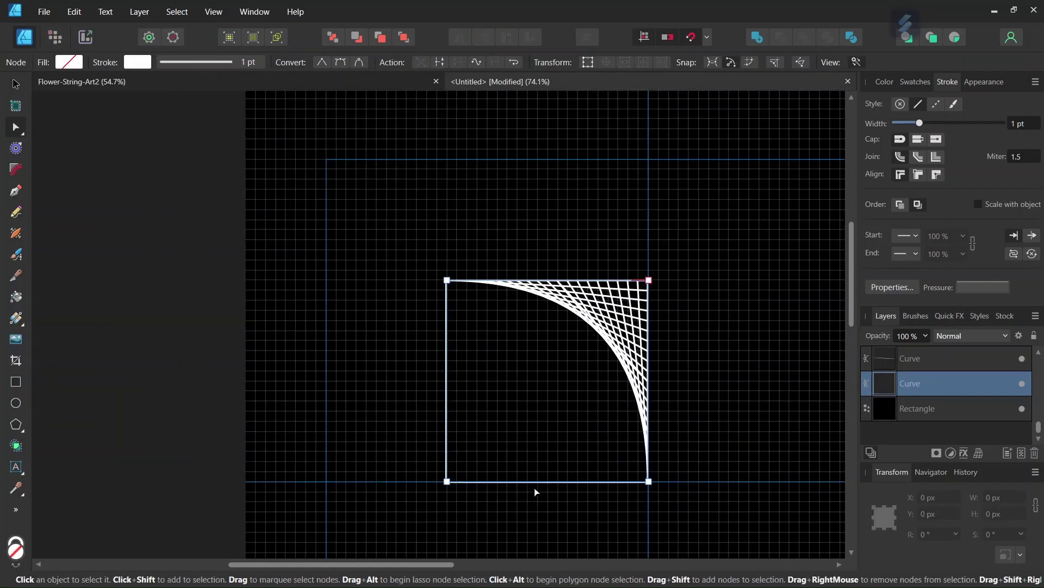
scroll(530, 484, up, 1)
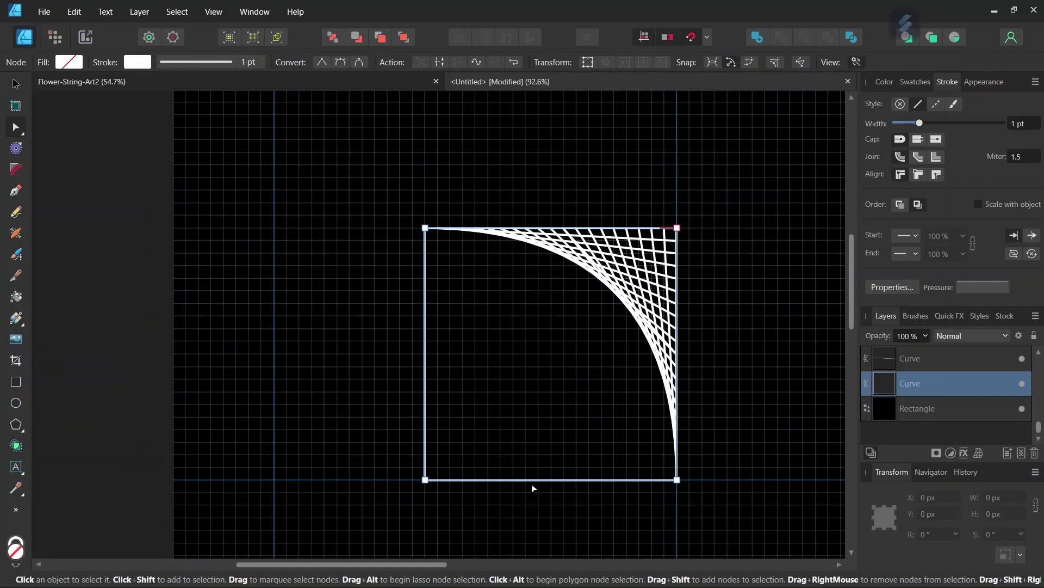
click(425, 228)
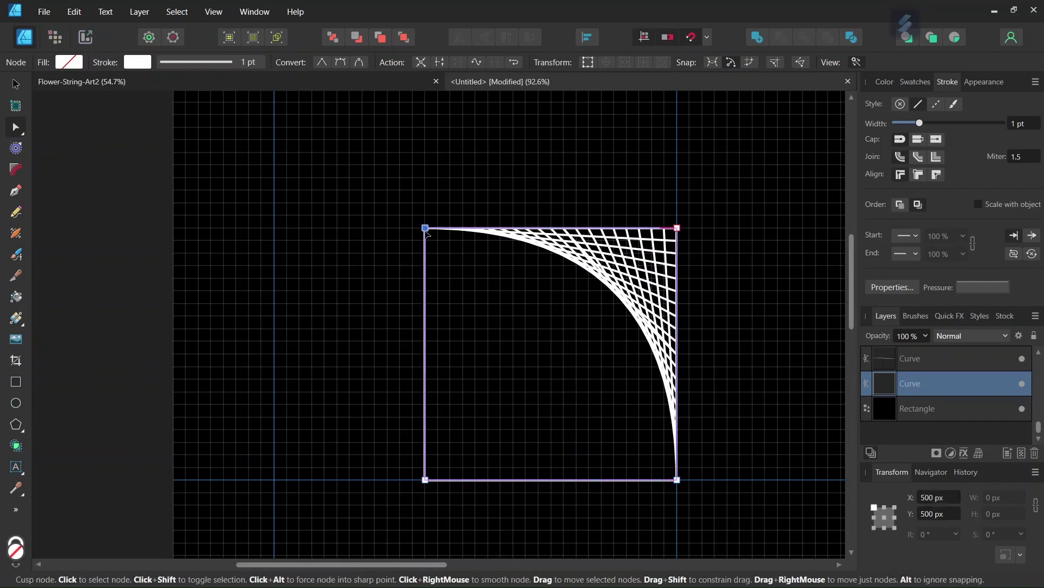
scroll(429, 230, up, 2)
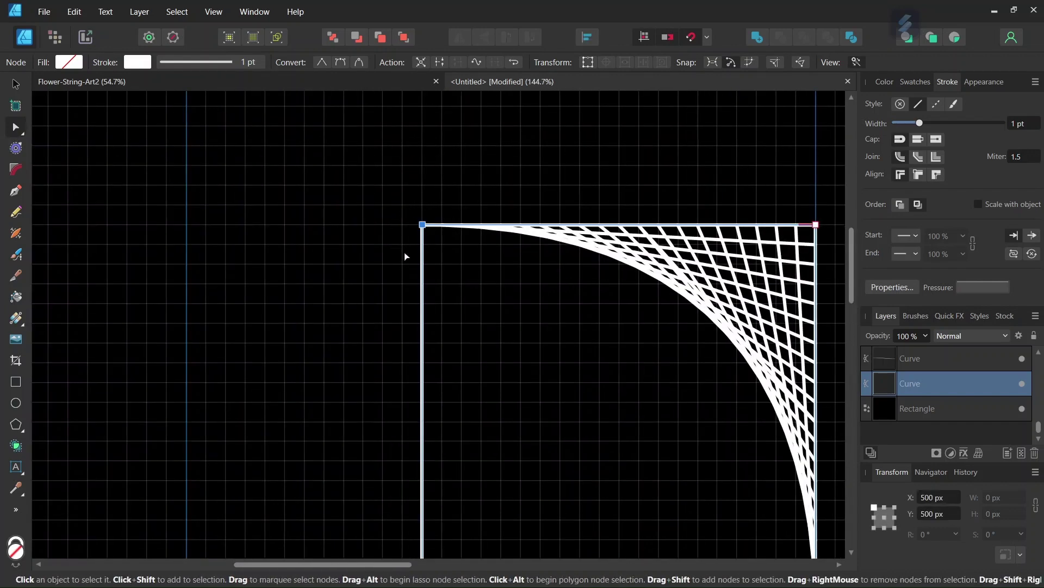
click(440, 63)
- Break the square's curve at its lower-right corner node to split the outline into two separate curves, and switch to the Move tool
scroll(501, 301, down, 3)
scroll(668, 458, down, 3)
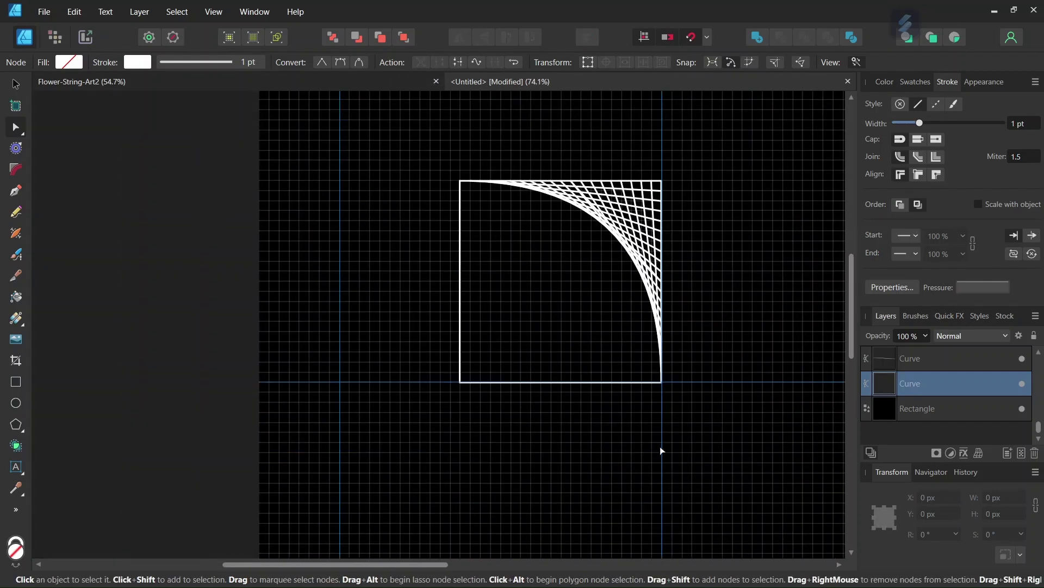
scroll(662, 450, up, 2)
scroll(657, 362, up, 1)
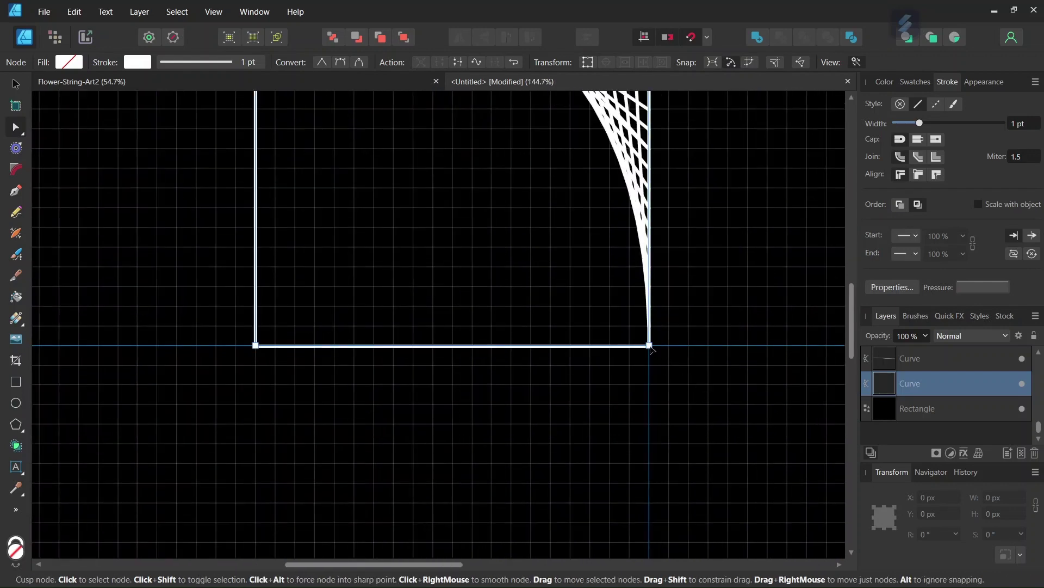
click(650, 346)
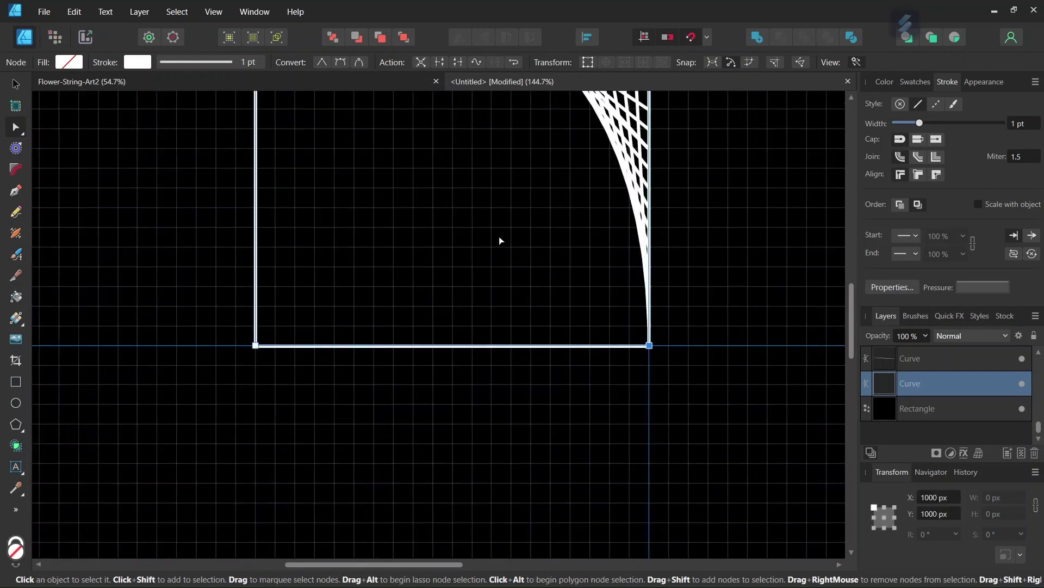
click(442, 61)
scroll(405, 189, down, 2)
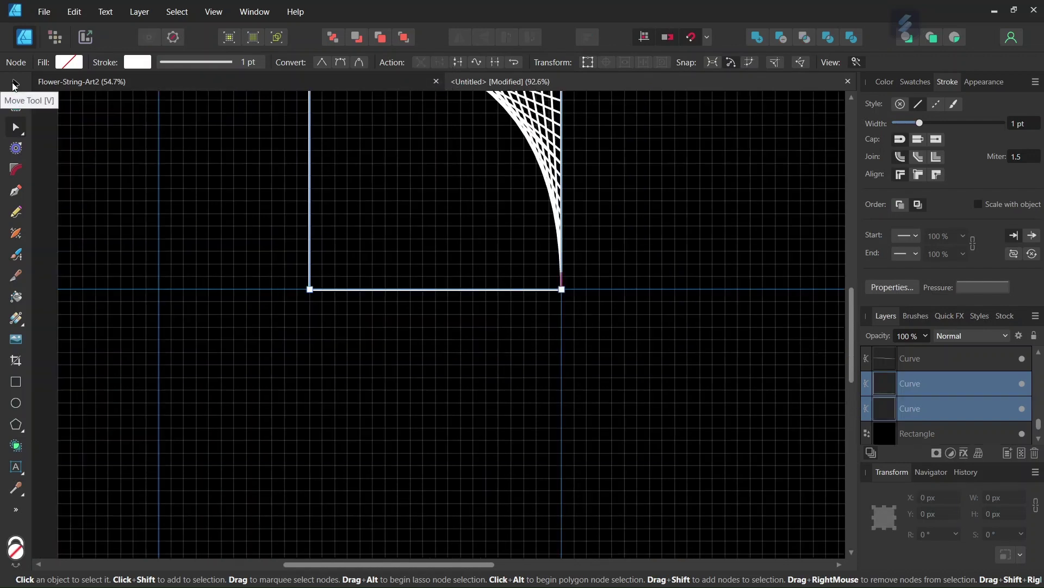
click(15, 86)
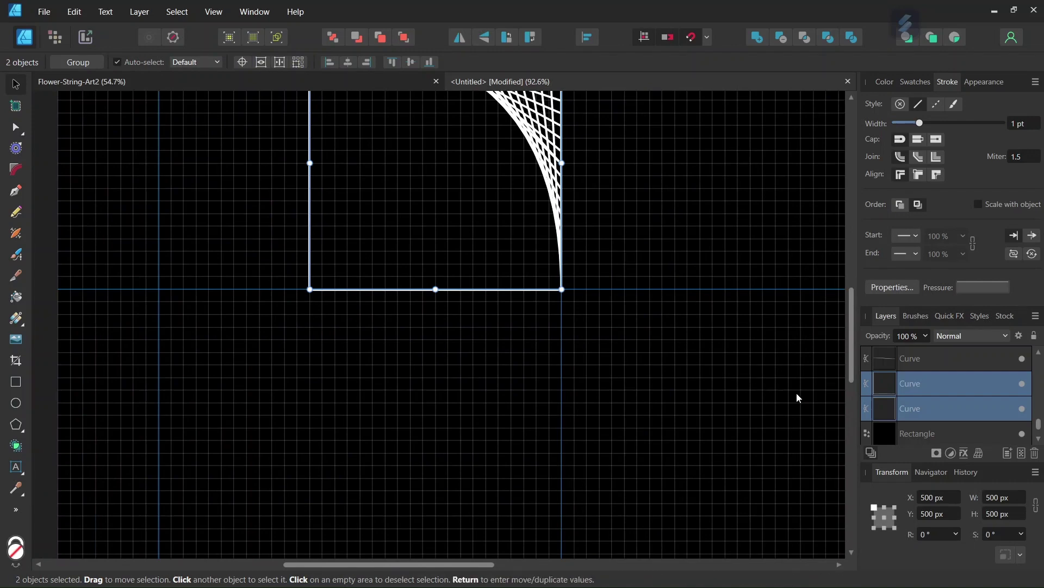
- Delete the curve forming the left and bottom sides of the square outline, and hide the grid
scroll(397, 253, down, 3)
scroll(373, 271, up, 2)
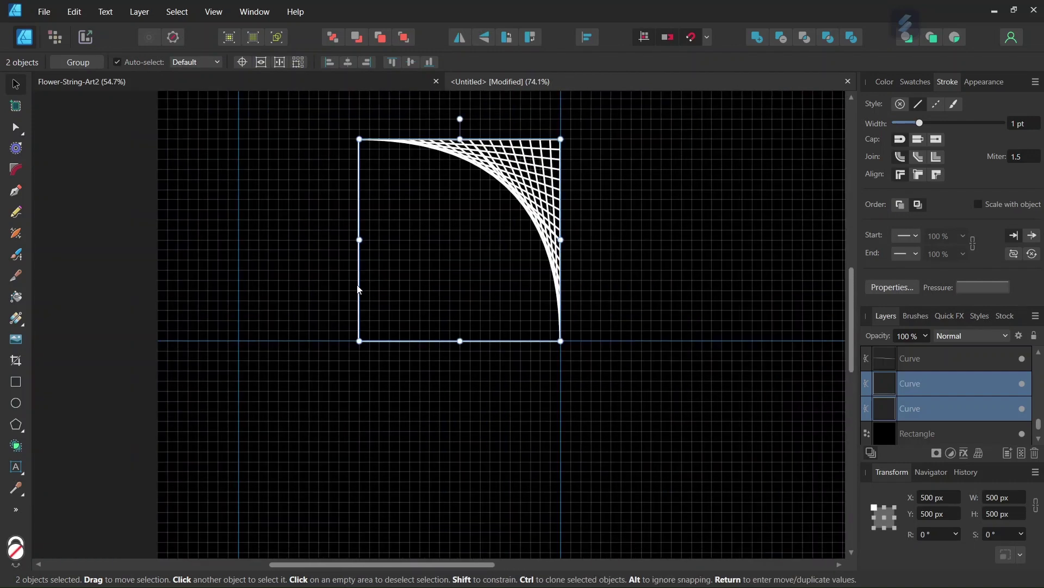
click(359, 289)
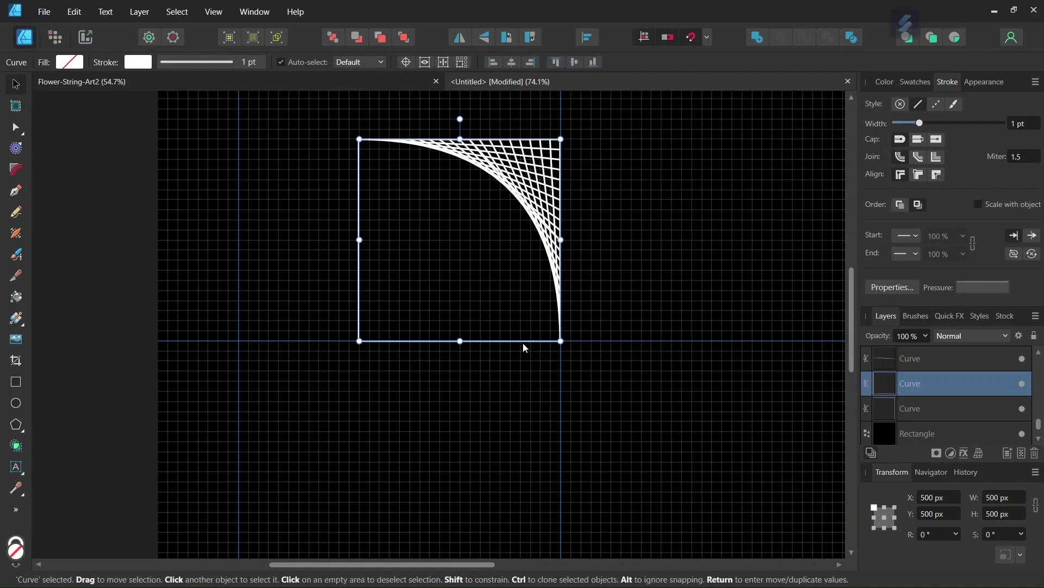
key(Delete)
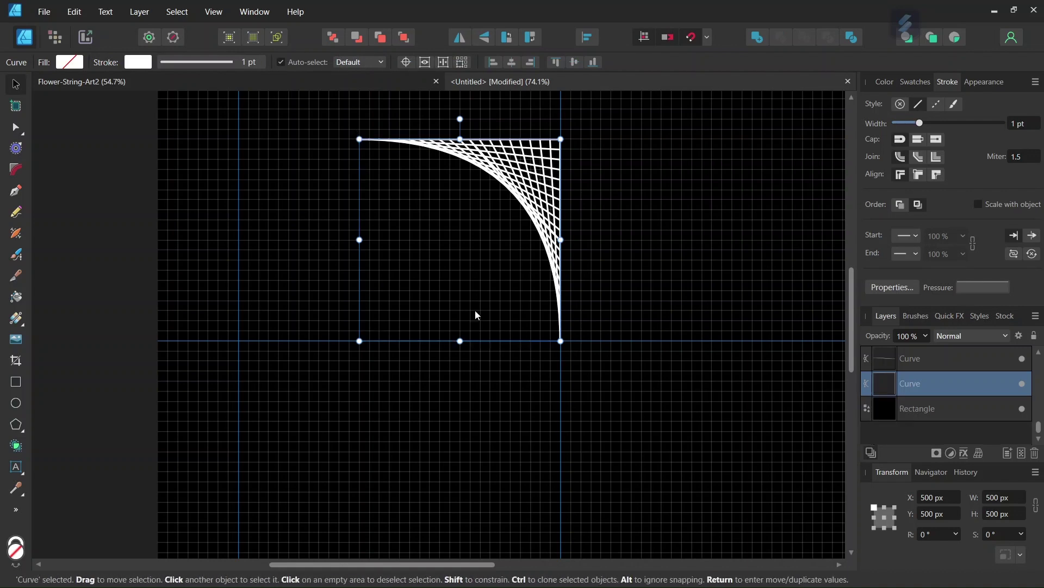
click(214, 12)
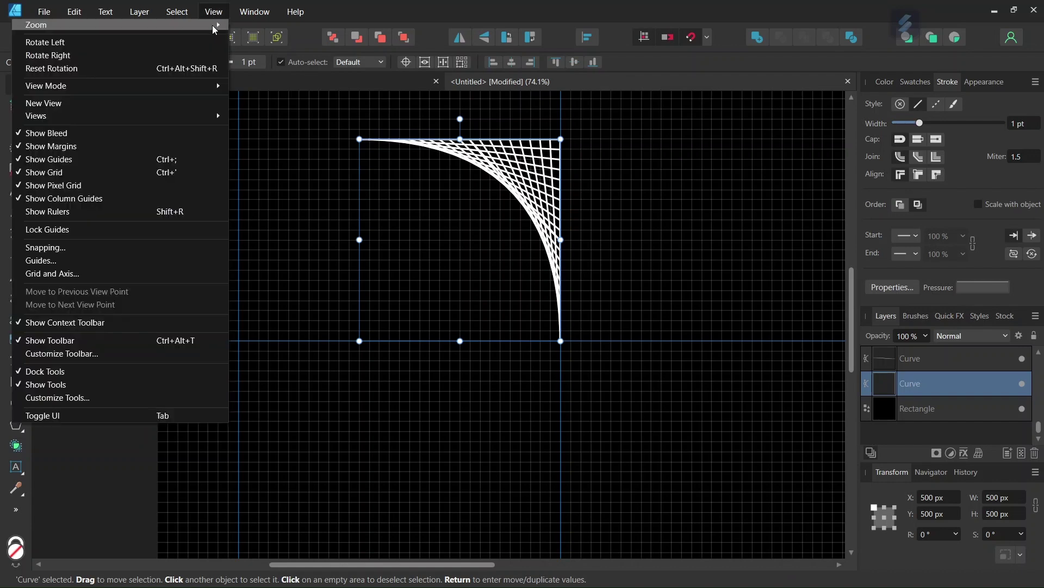
click(151, 172)
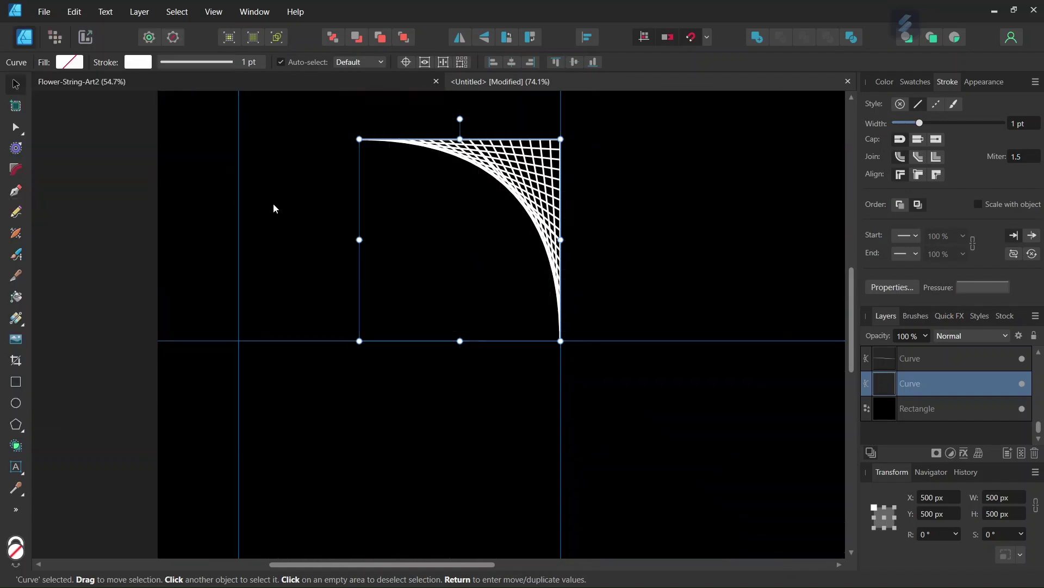
- Group all the string lines together with the remaining top-and-right outline curve, leaving the background rectangle out
click(495, 254)
scroll(868, 373, up, 5)
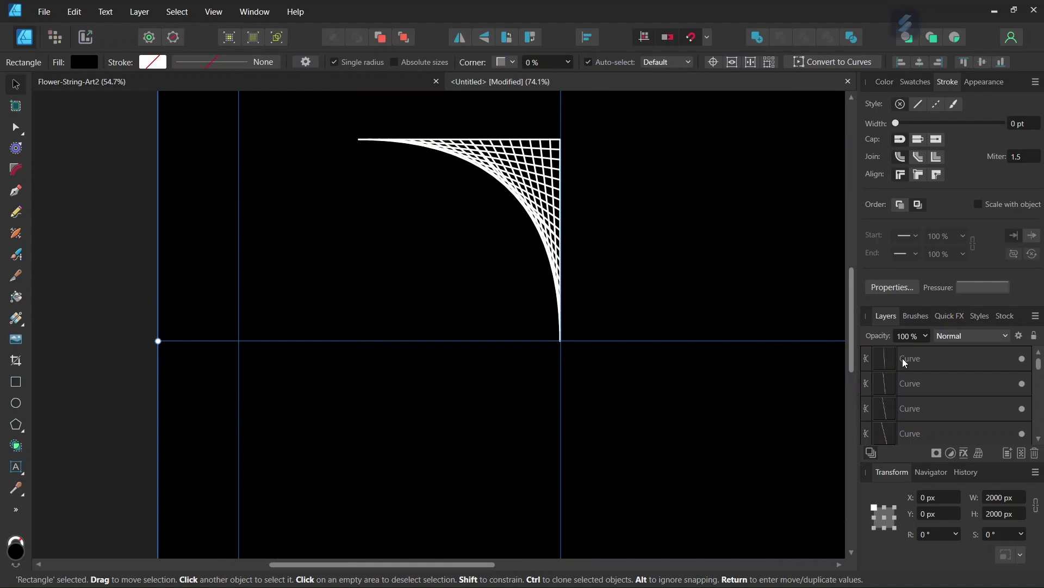
click(902, 358)
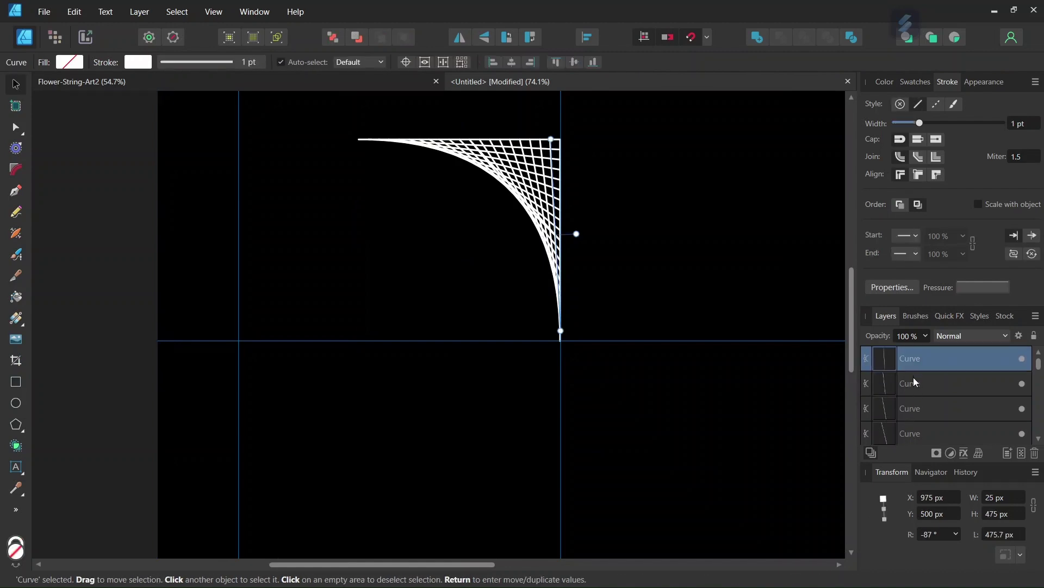
scroll(913, 386, down, 5)
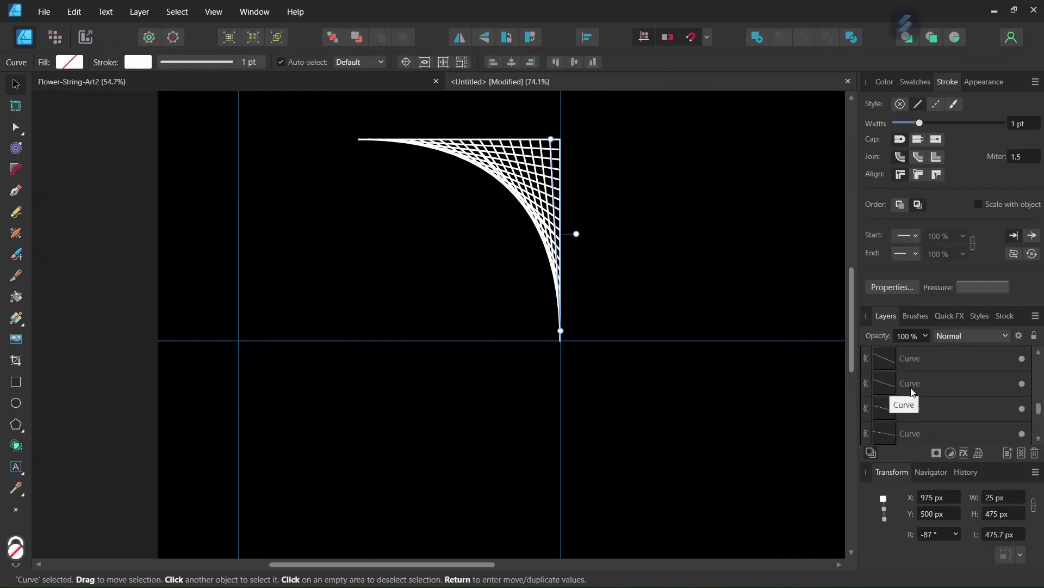
shift+click(919, 385)
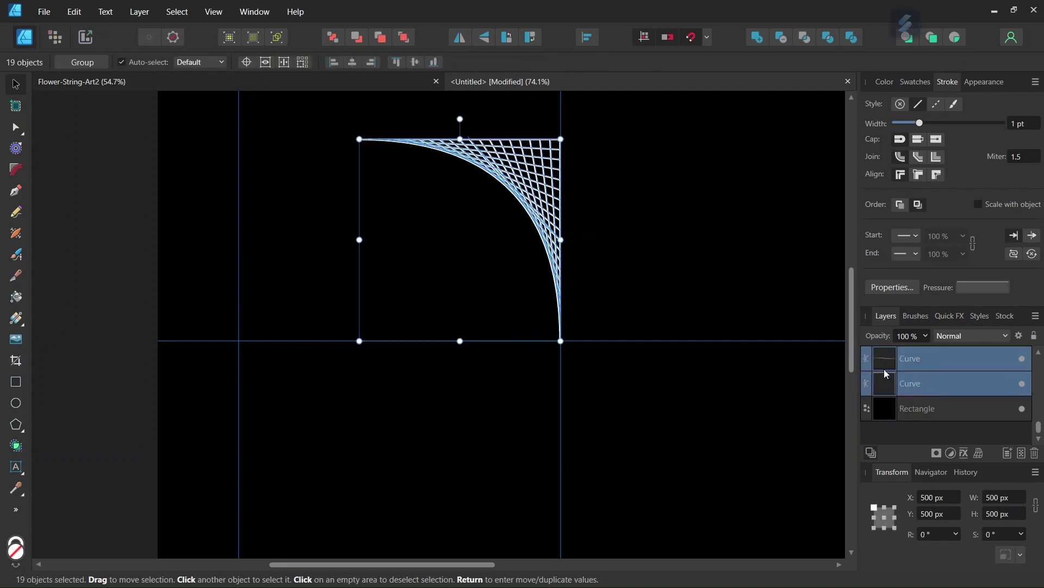
key(alt)
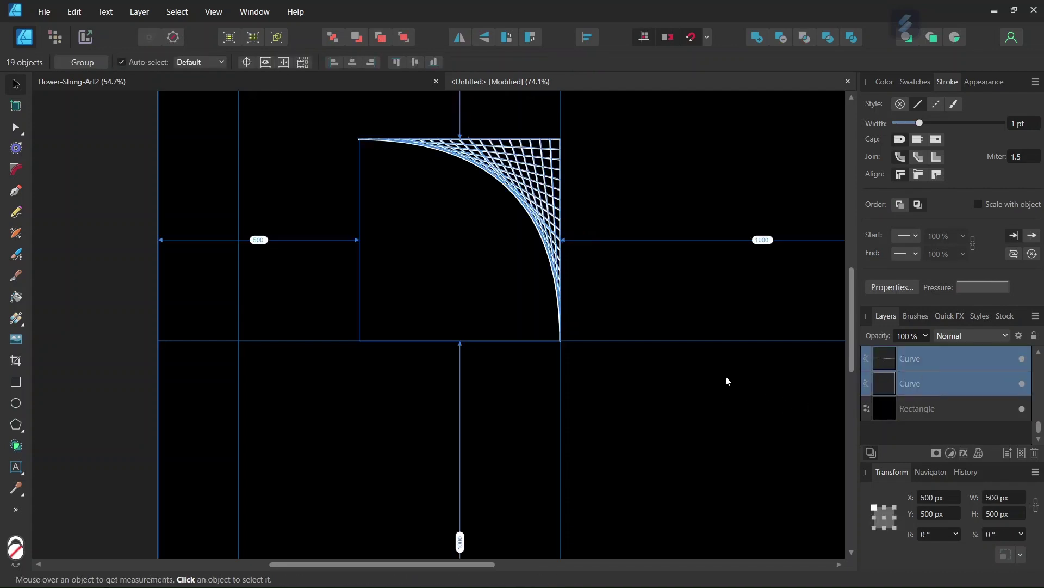
key(ctrl+g)
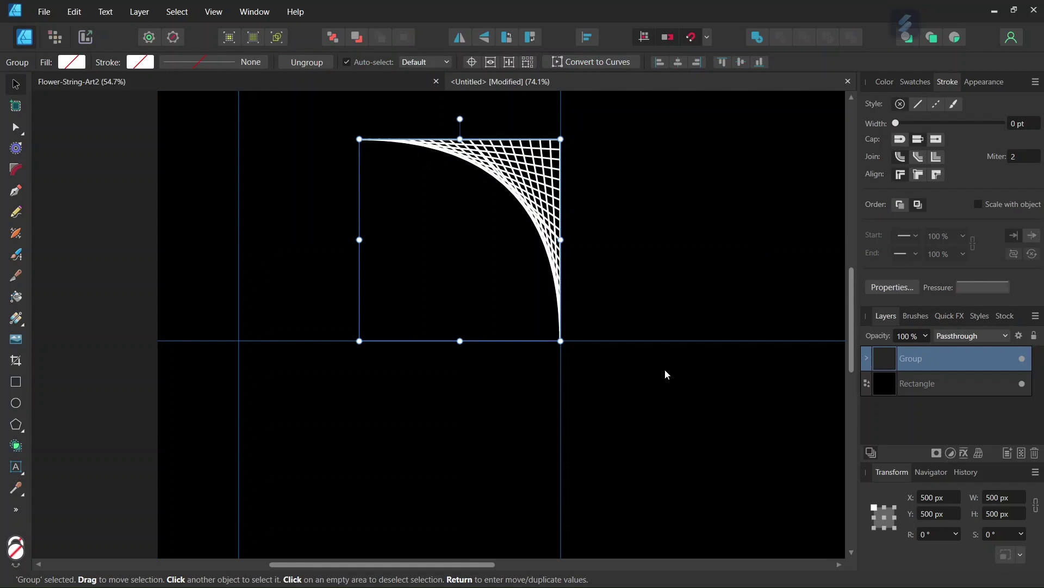
- Duplicate the string-art group, flip the copy horizontally and place it against the original's right side at X 1000 px
key(alt)
scroll(638, 357, down, 3)
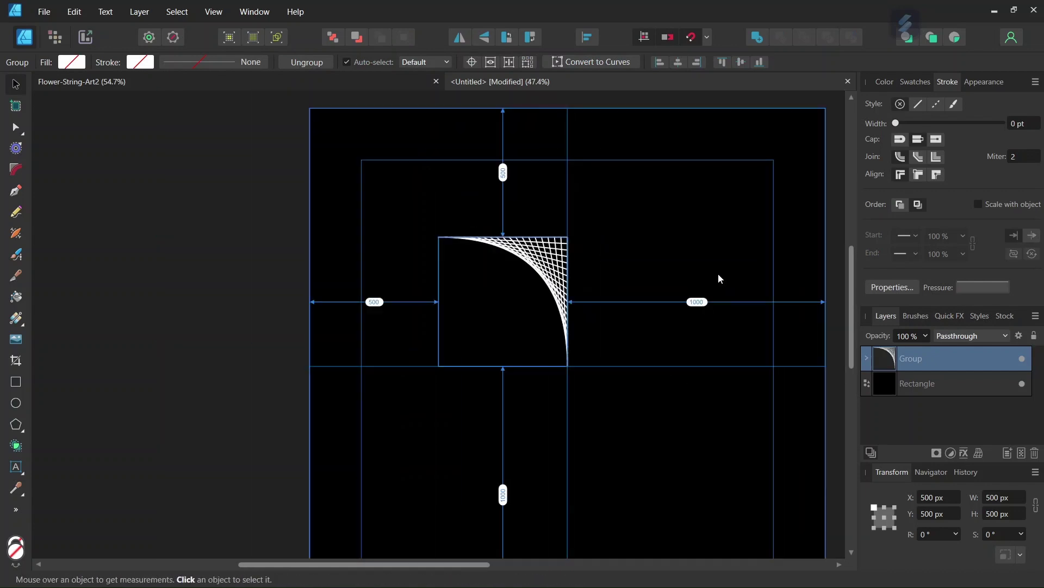
key(ctrl+j)
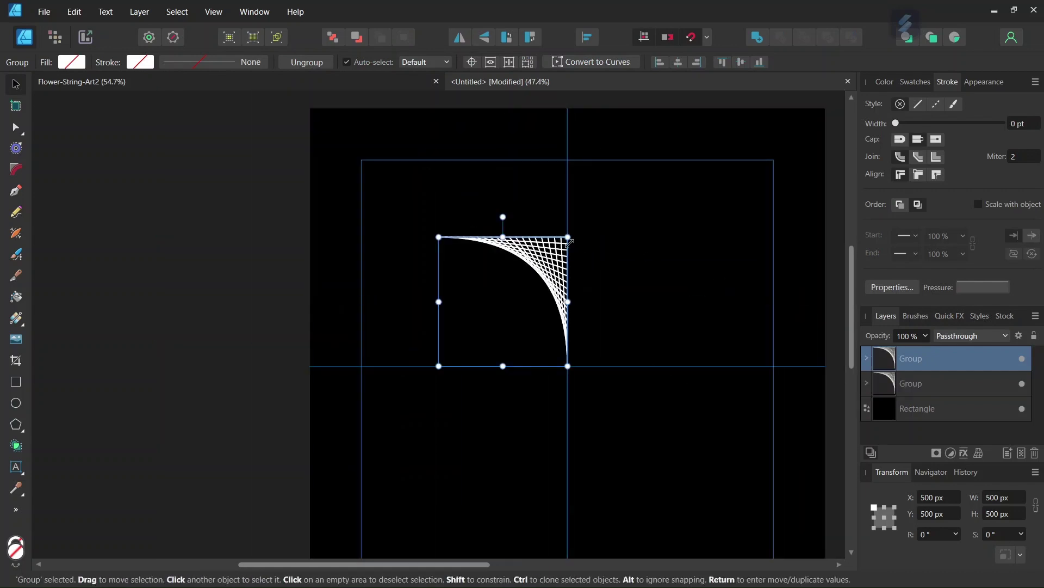
click(465, 37)
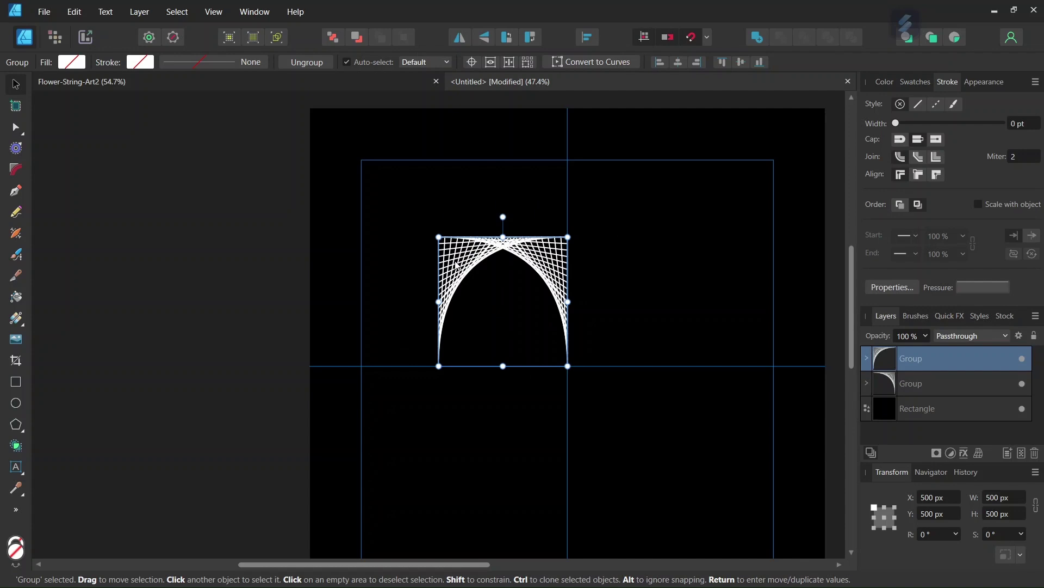
drag(455, 269, 587, 272)
scroll(585, 273, up, 3)
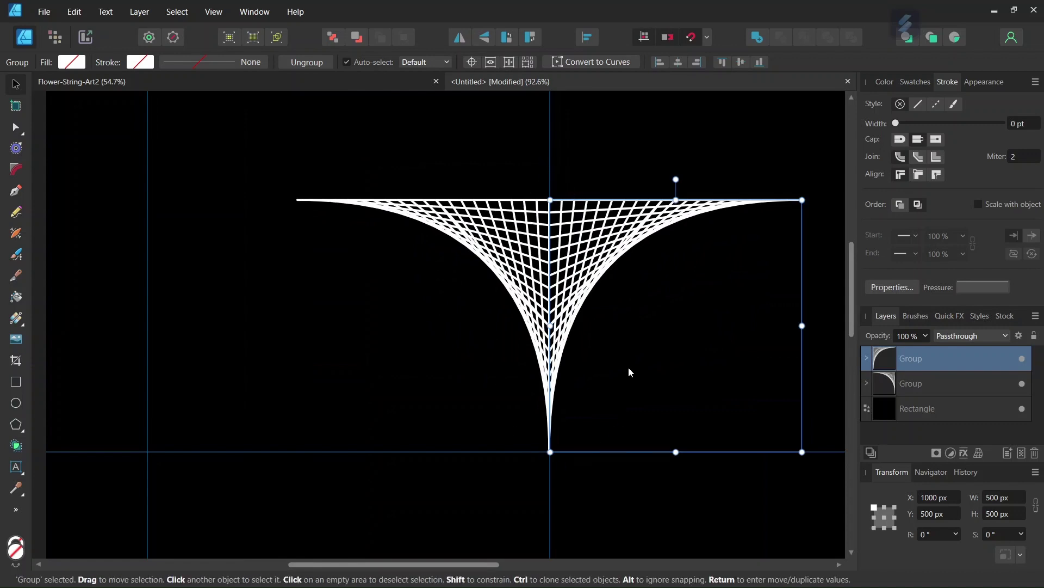
- Group the two mirrored string-art halves into one petal and select the new group
scroll(519, 298, down, 5)
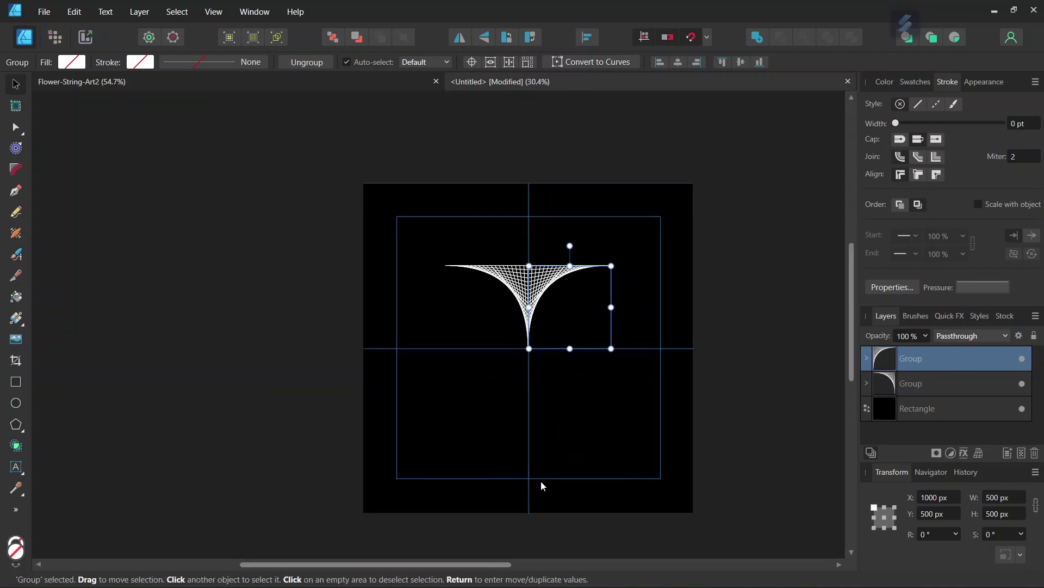
shift+click(911, 382)
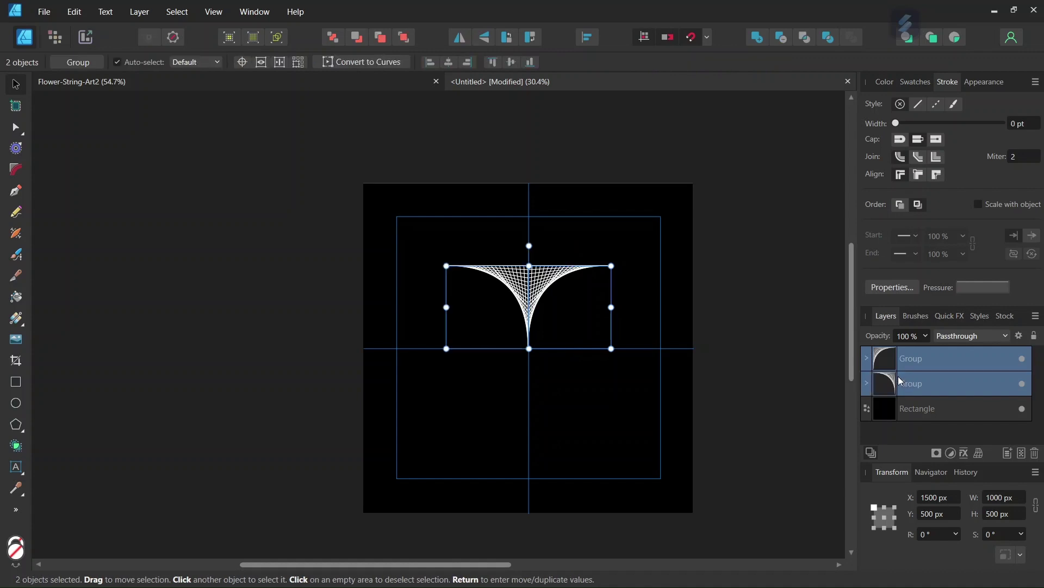
drag(901, 381, 891, 380)
key(ctrl+g)
click(768, 364)
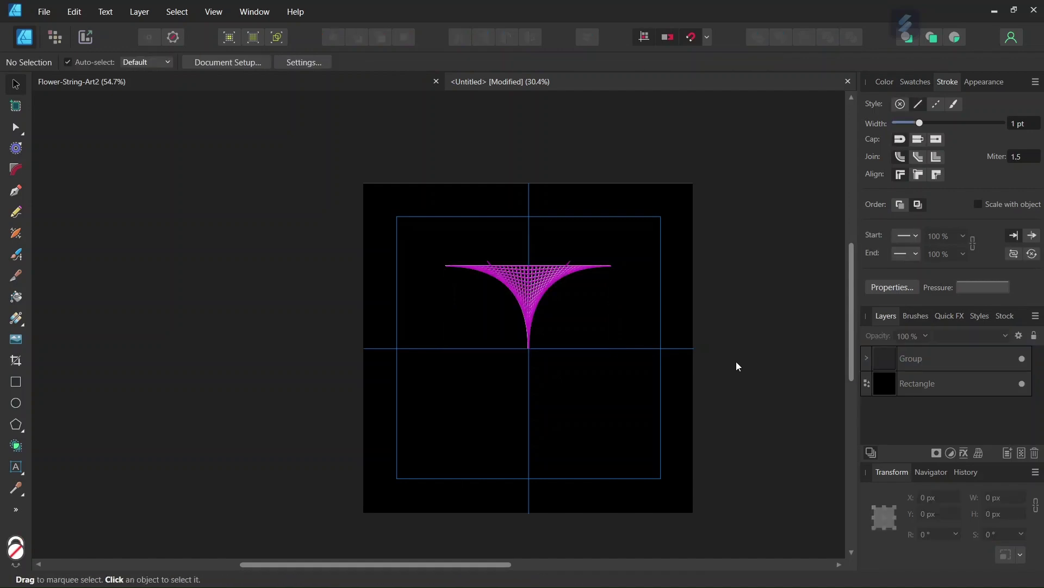
scroll(751, 359, up, 2)
click(919, 360)
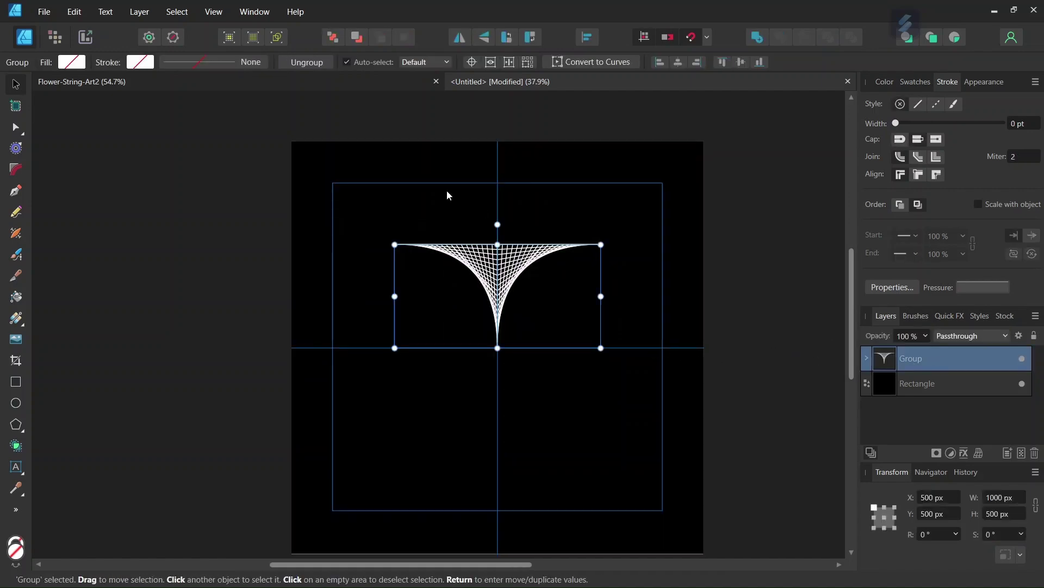
- Examine how the petals meet in the finished Flower-String-Art2 document and return to the untitled document
click(293, 80)
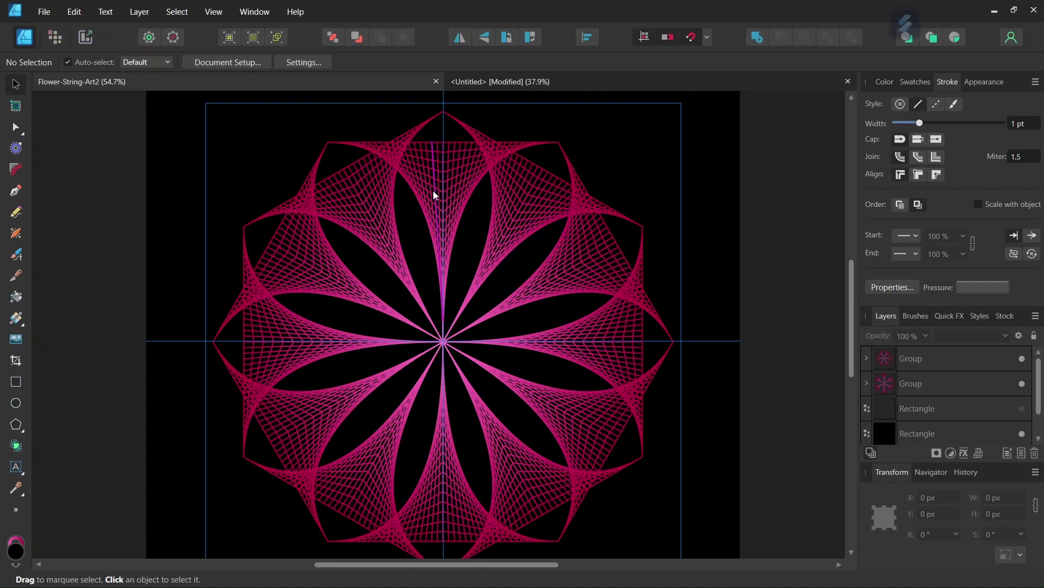
scroll(433, 191, up, 1)
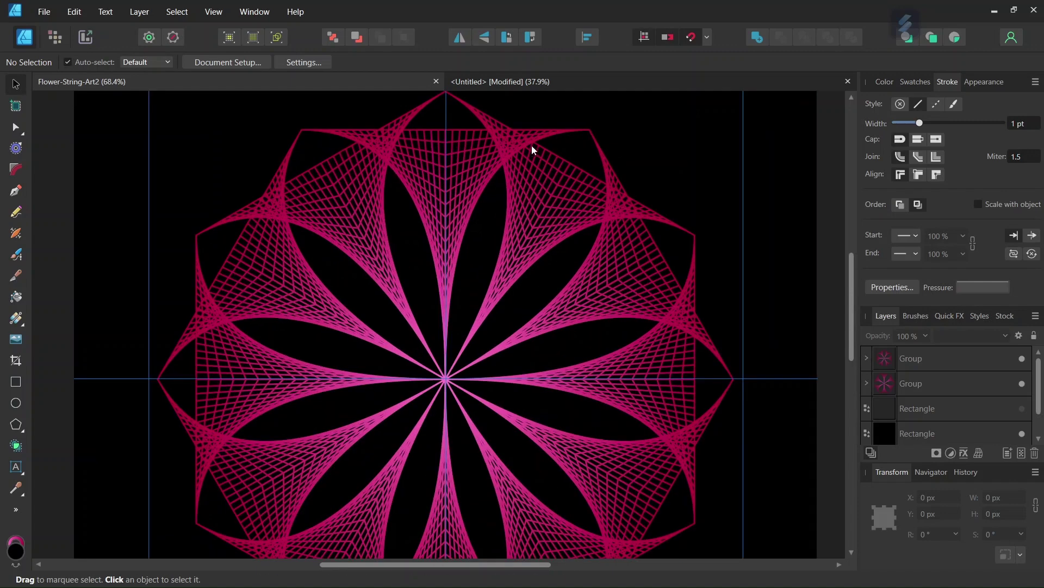
click(487, 80)
click(516, 248)
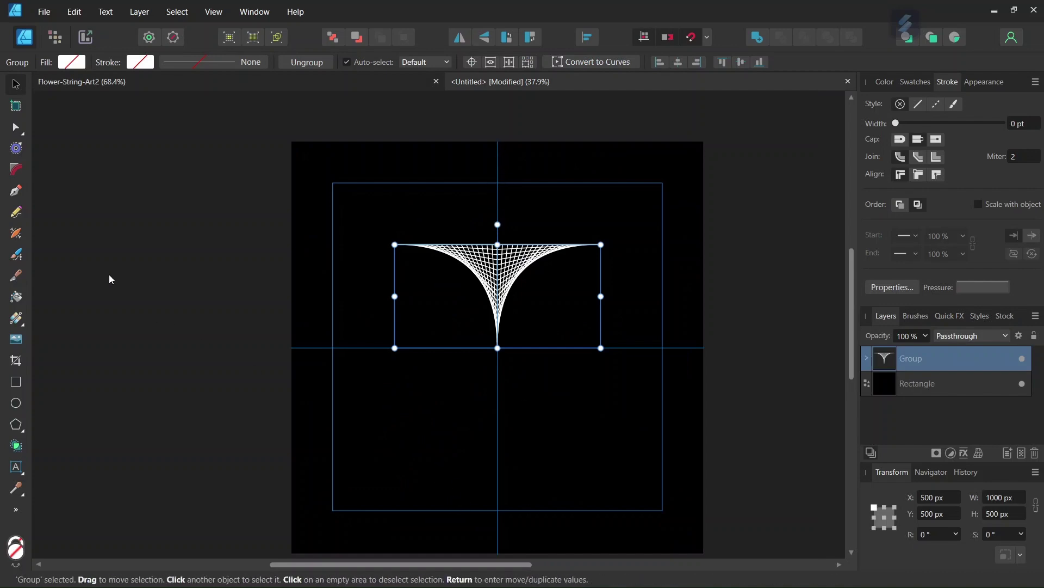
- Draw a vertical 2000 px line along the page's centre guide from the top edge to the bottom edge with the Pen tool
click(16, 191)
key(Escape)
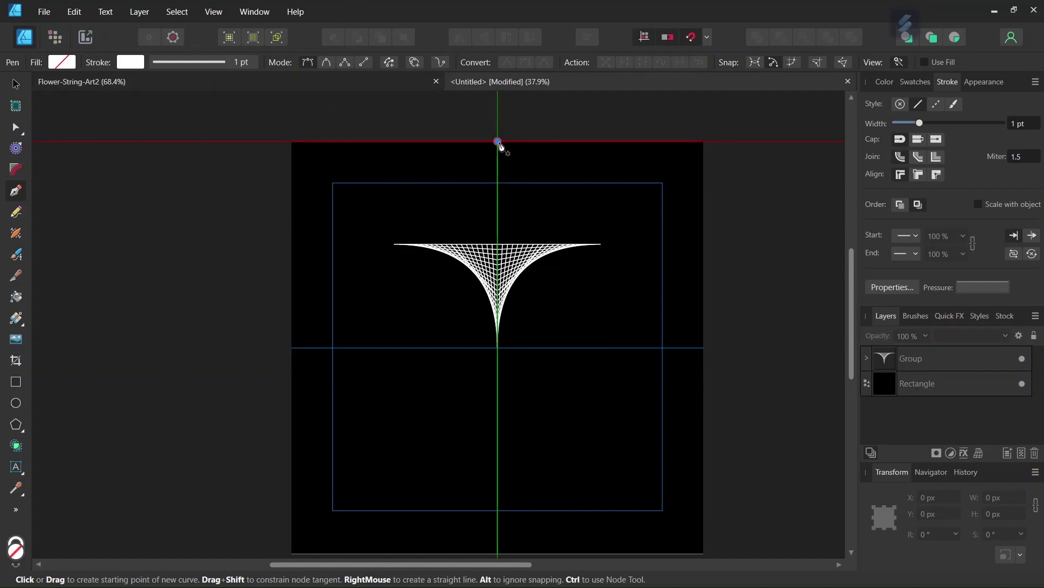
click(497, 142)
click(498, 555)
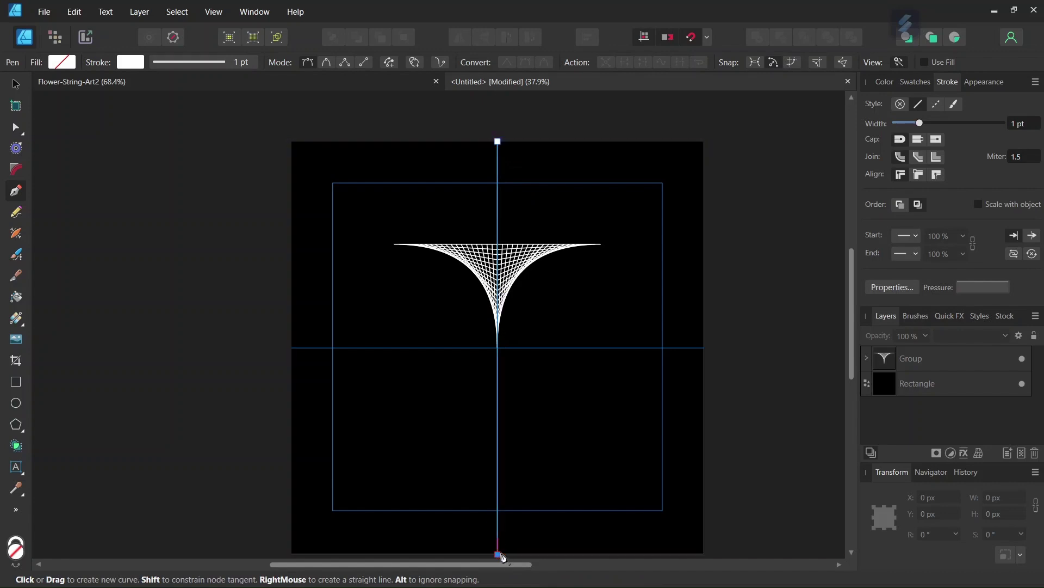
click(17, 84)
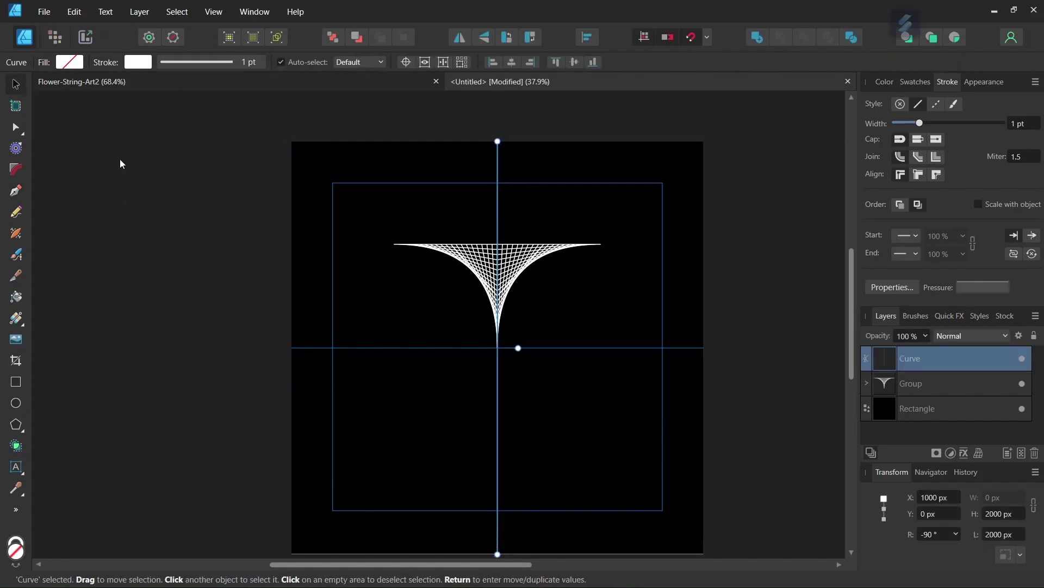
- Show the vertical line's transform origin, rotate the line by +30° about its centre, and deselect it
click(405, 63)
click(939, 534)
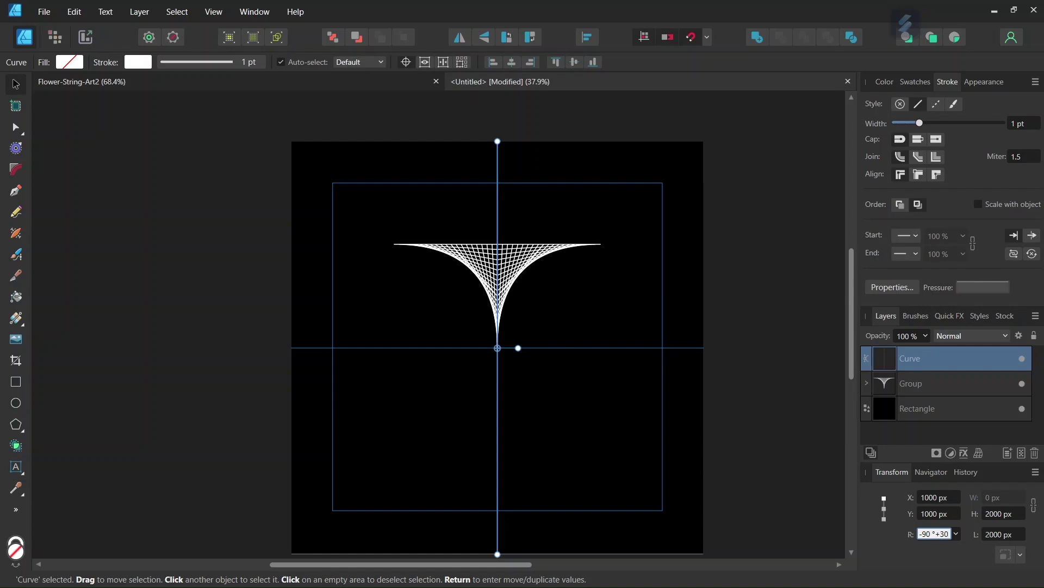
text(+30)
key(Return)
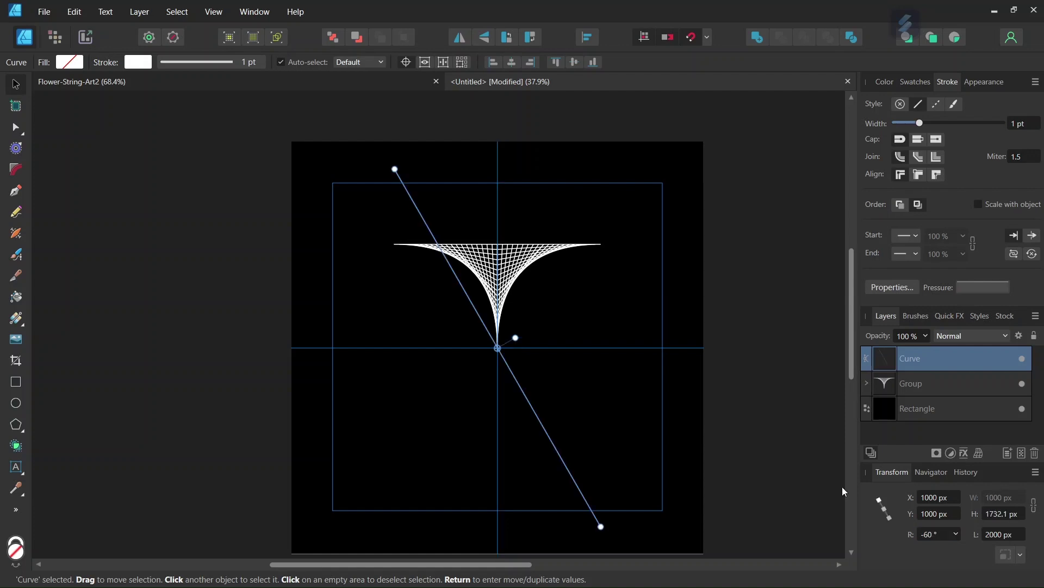
click(820, 344)
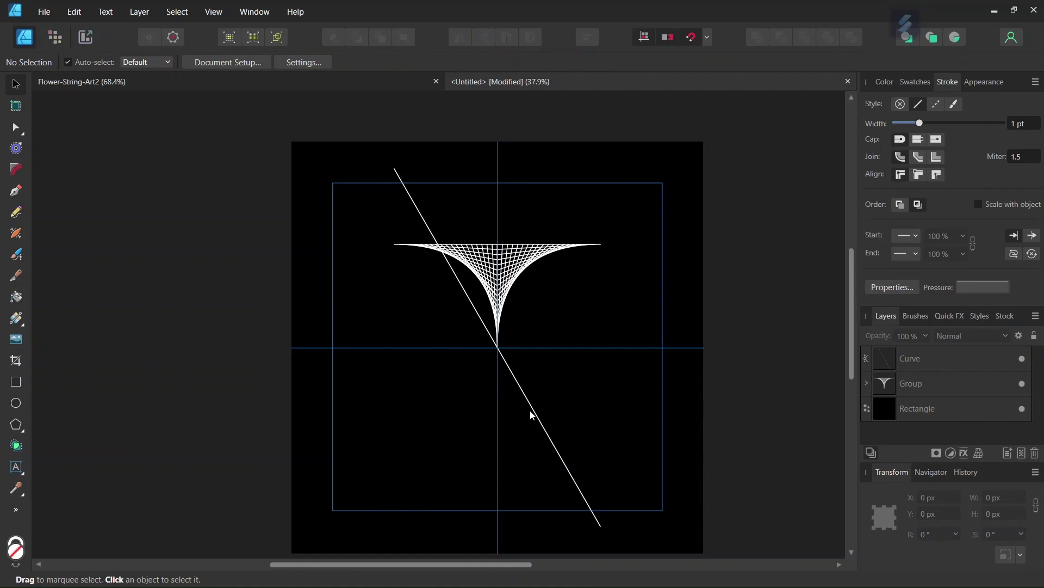
- Stretch the petal group upward from its top edge to a height of 866 px, so its upper-left corner meets the slanted line's end
click(520, 273)
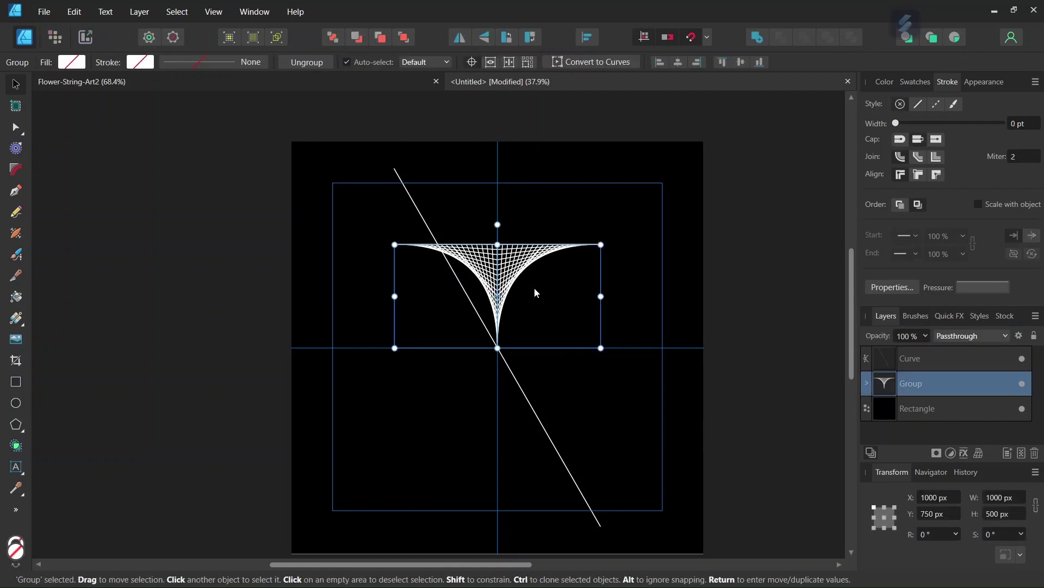
scroll(512, 305, up, 1)
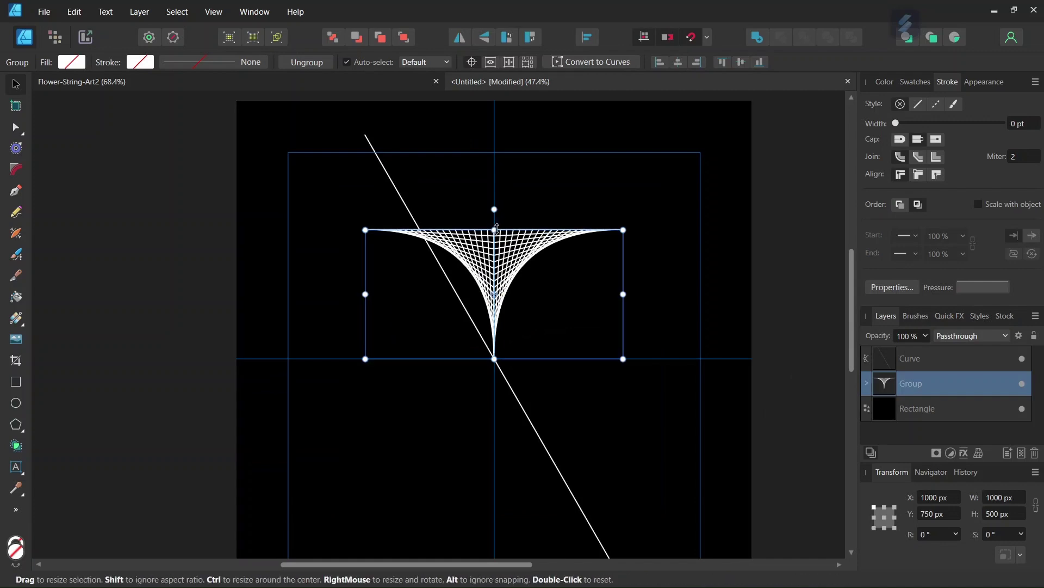
drag(495, 229, 494, 213)
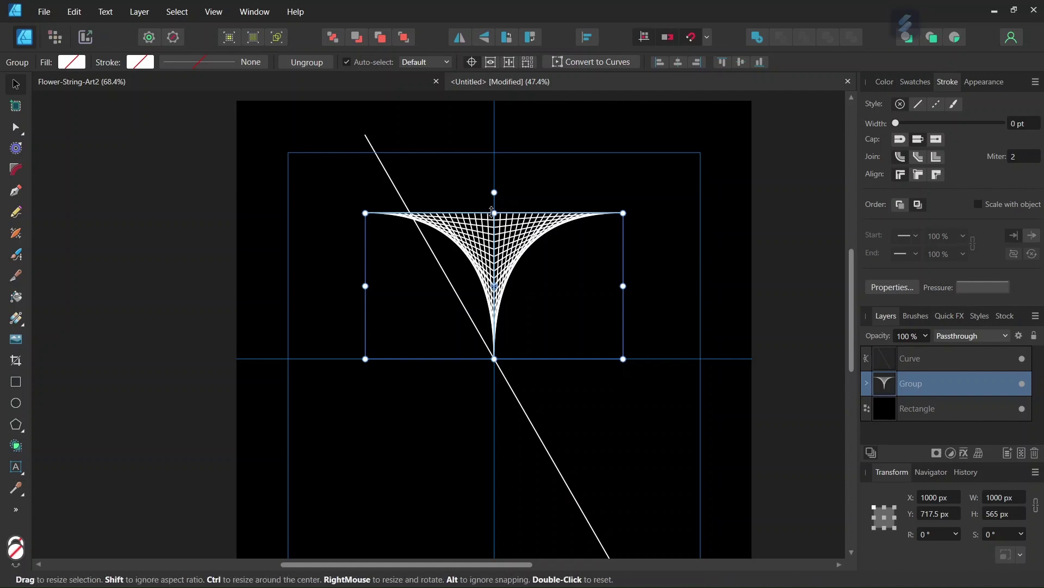
drag(495, 213, 494, 134)
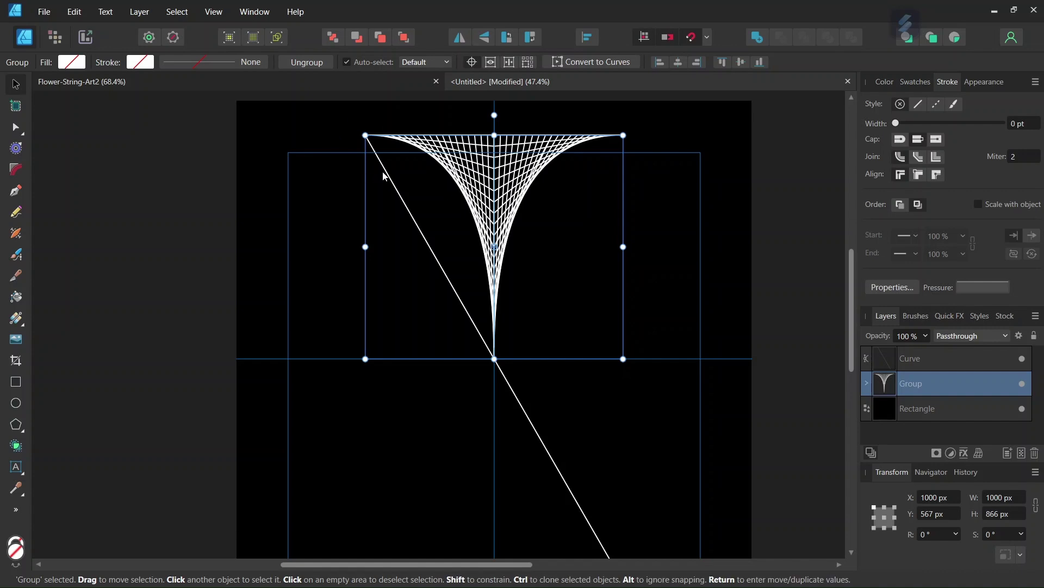
scroll(389, 166, up, 1)
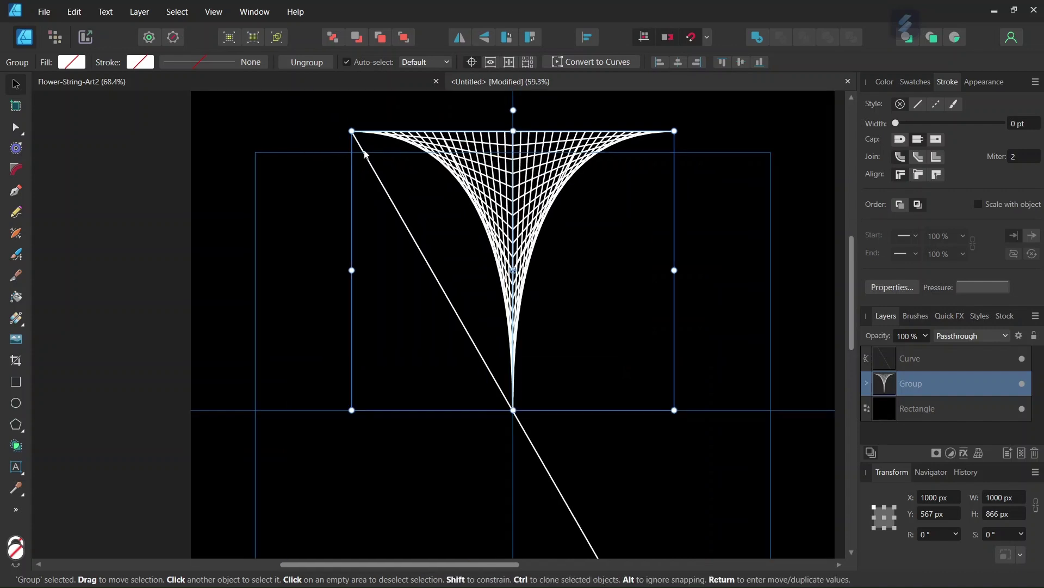
- Hide the slanted construction line and move the petal group's transform origin to its bottom centre at the page's centre
click(384, 188)
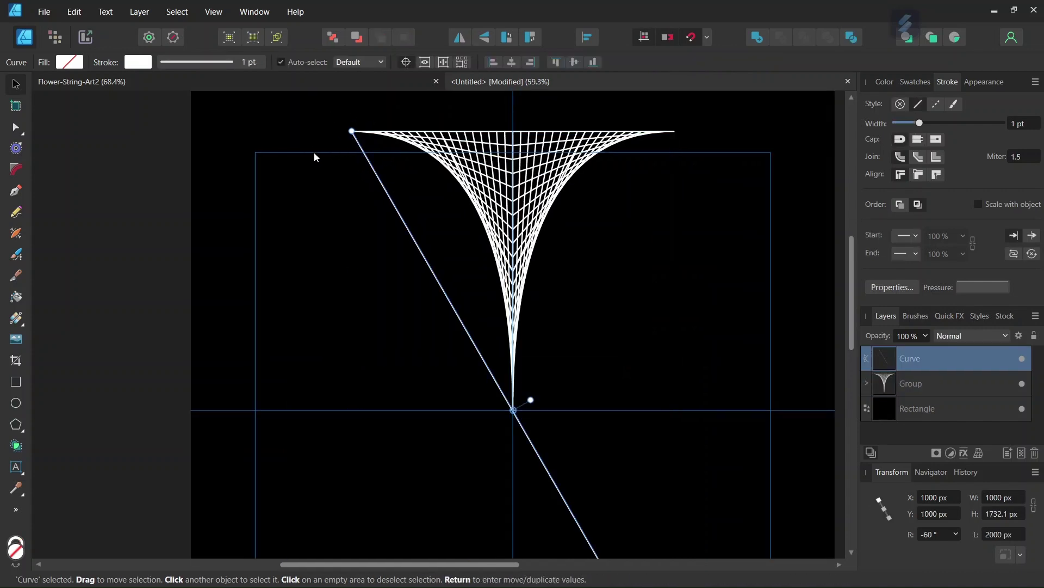
scroll(455, 329, down, 2)
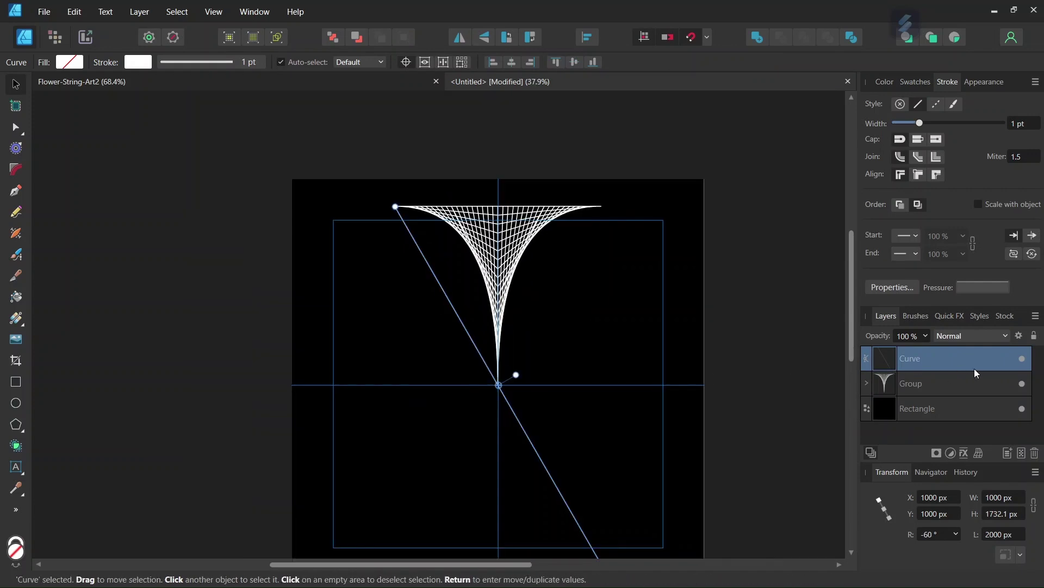
mouse_move(1014, 370)
click(949, 386)
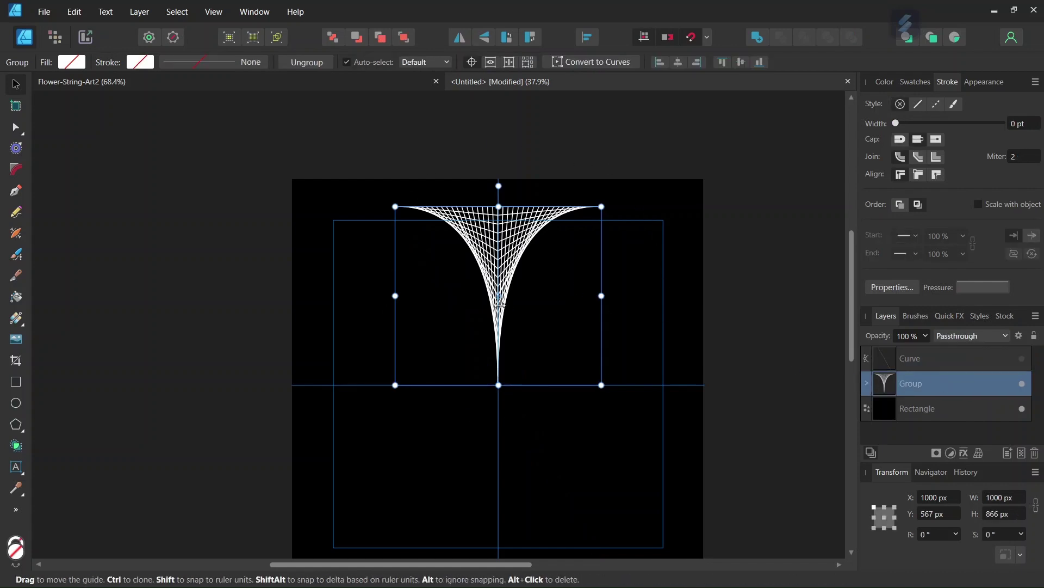
drag(494, 295, 499, 384)
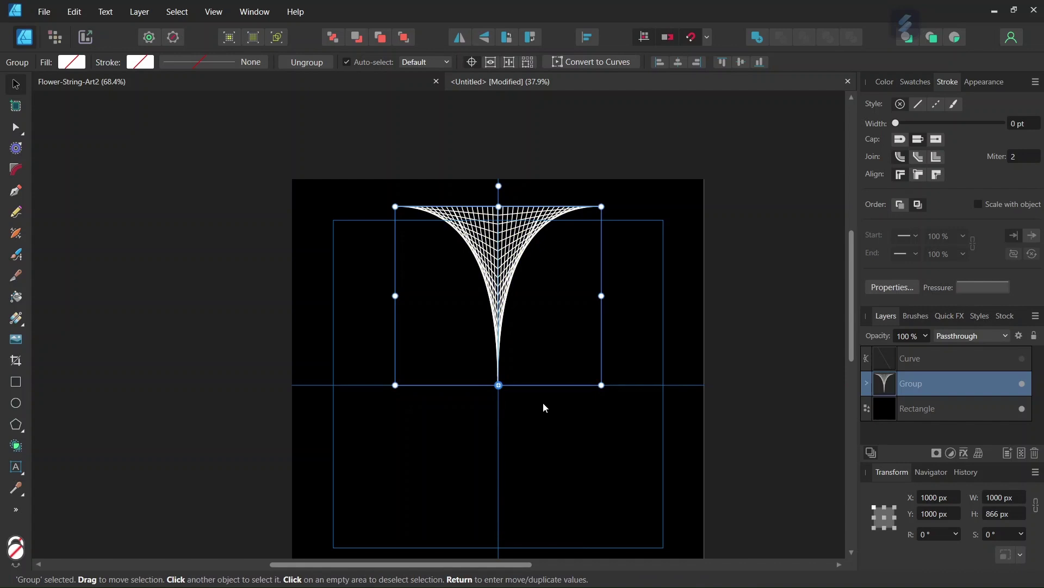
- Duplicate the petal group with Move / Duplicate, making 5 copies with 60° rotation around the page centre
key(Return)
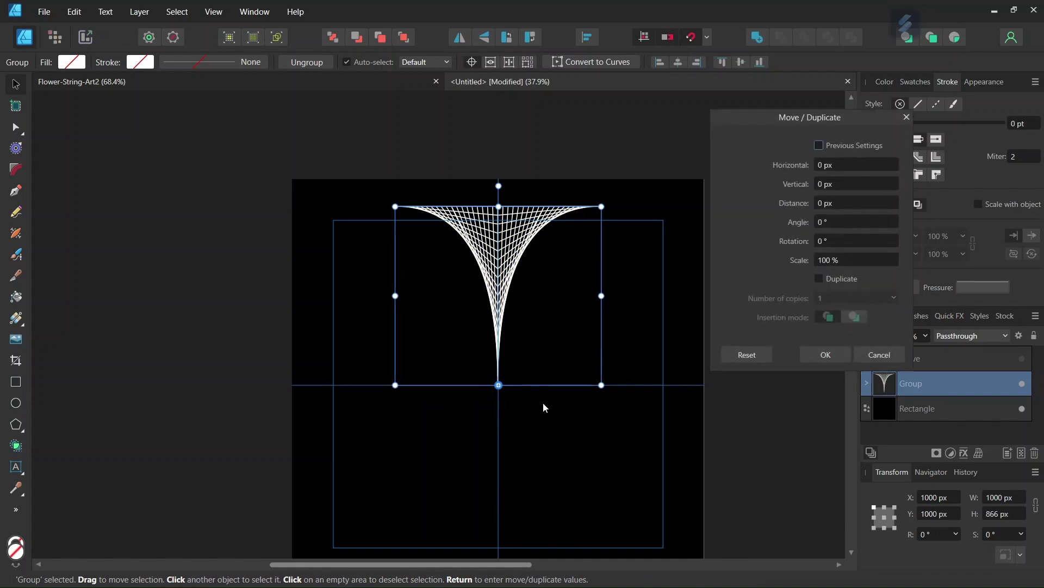
click(819, 279)
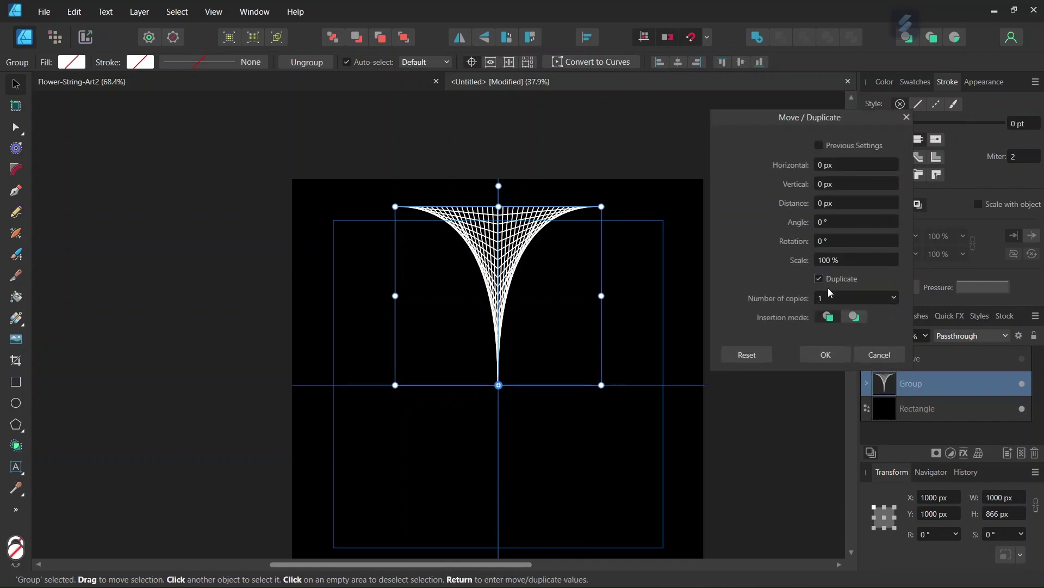
click(830, 298)
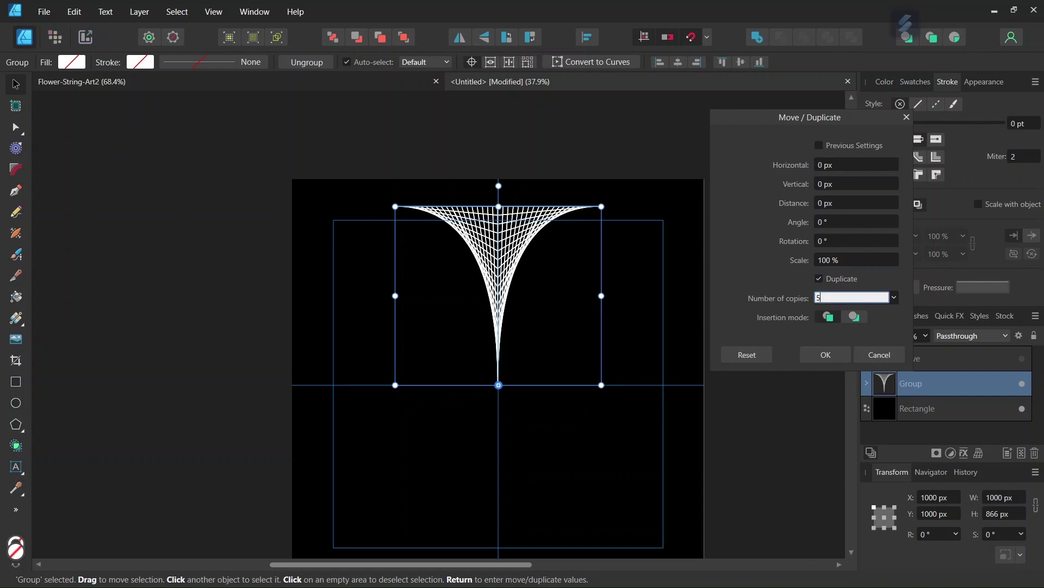
click(841, 243)
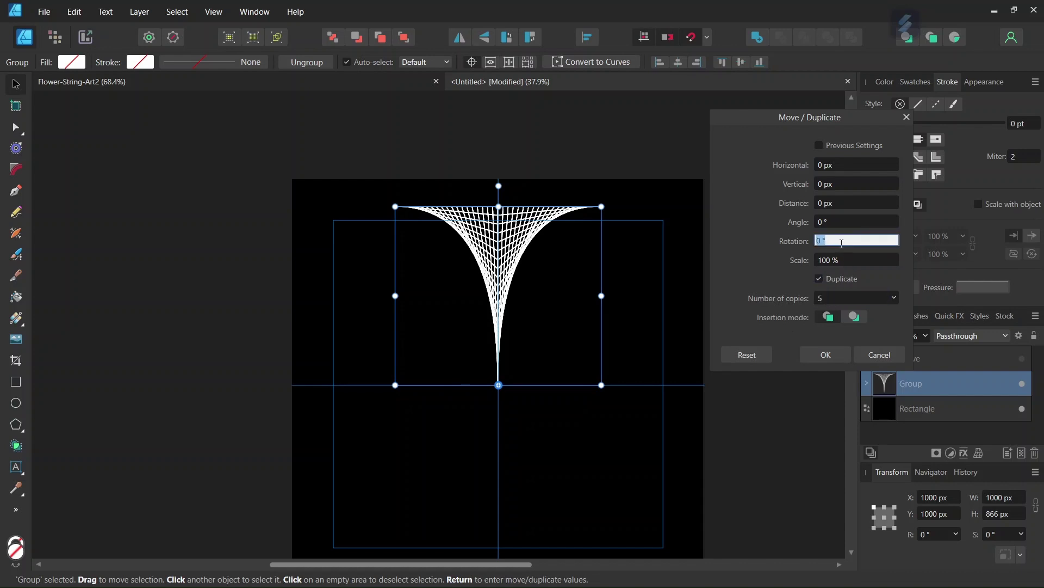
text(60)
key(Tab)
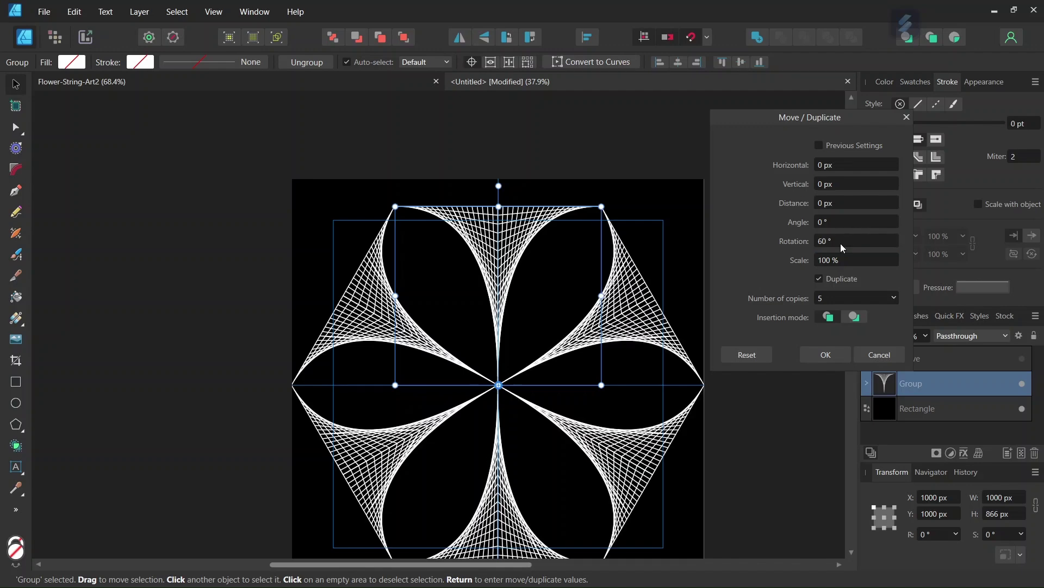
scroll(616, 213, up, 5)
scroll(616, 213, down, 5)
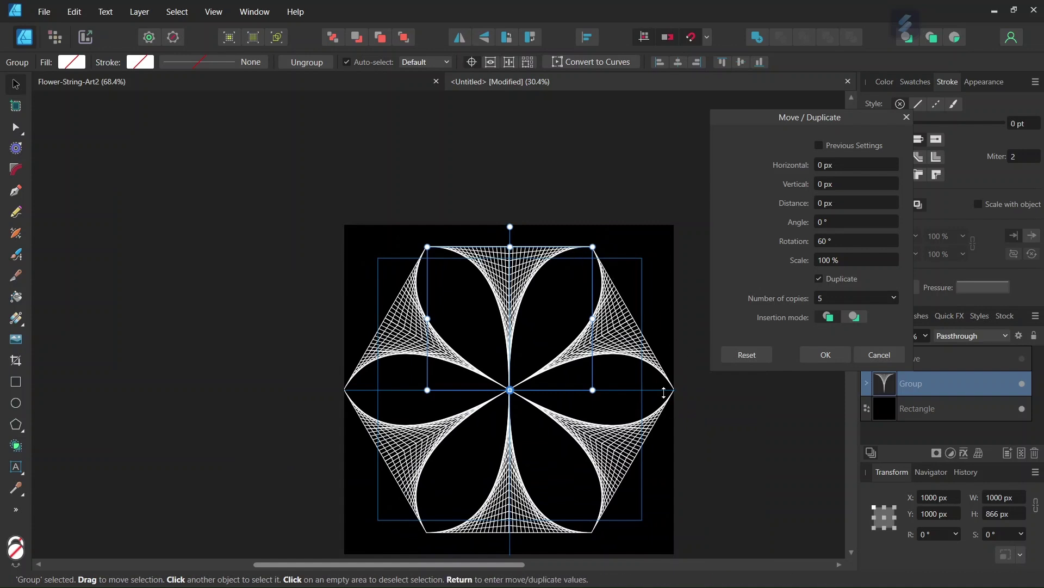
click(825, 354)
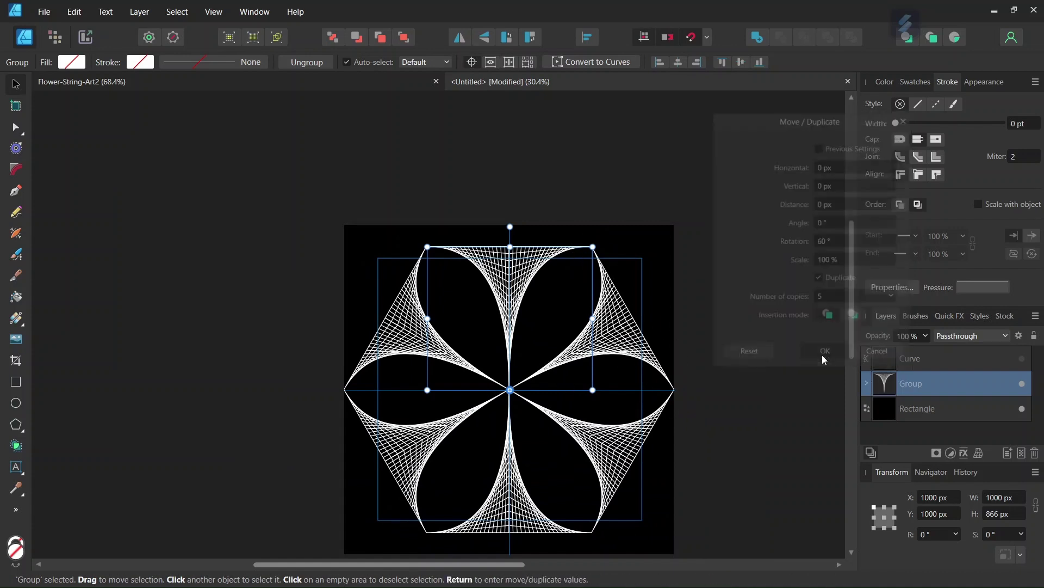
- Group the six petal groups into a single flower
click(932, 389)
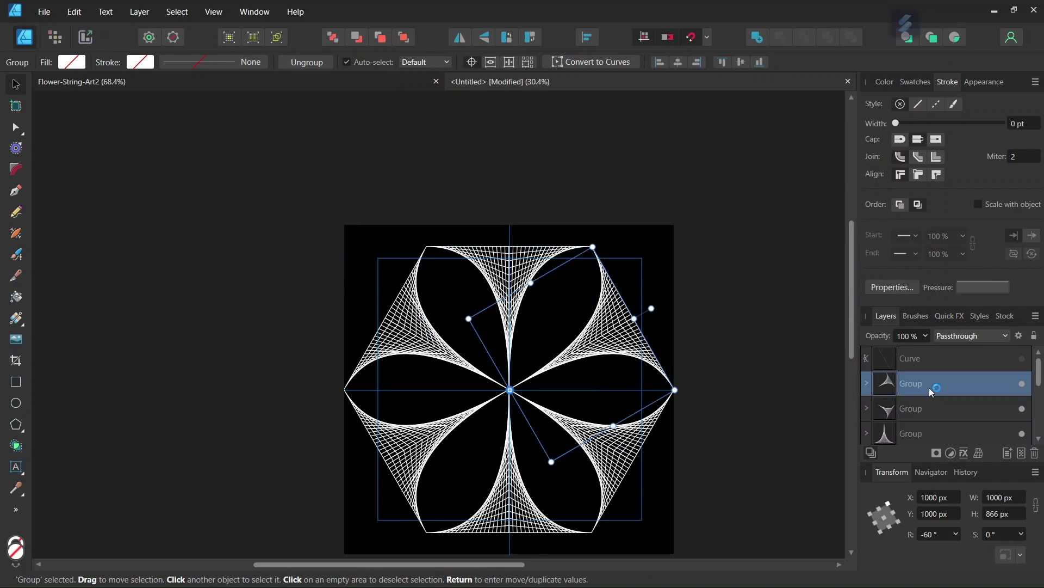
scroll(927, 386, down, 3)
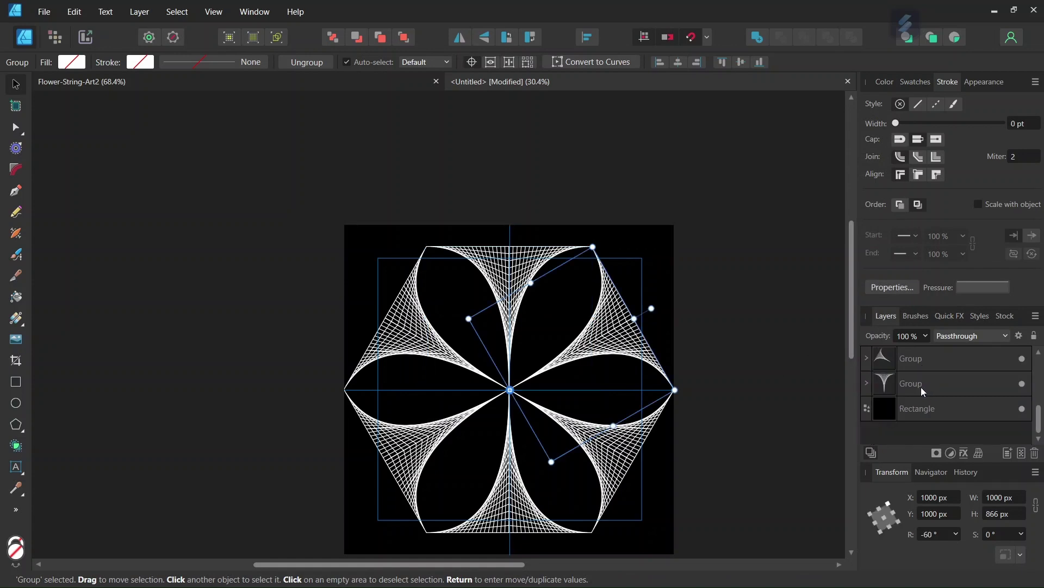
shift+click(922, 389)
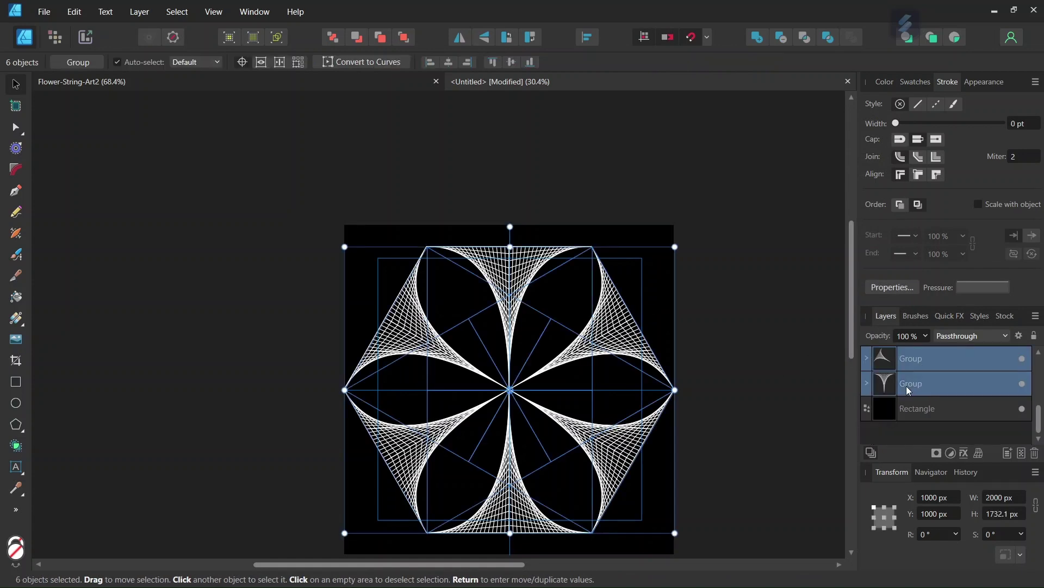
key(ctrl+g)
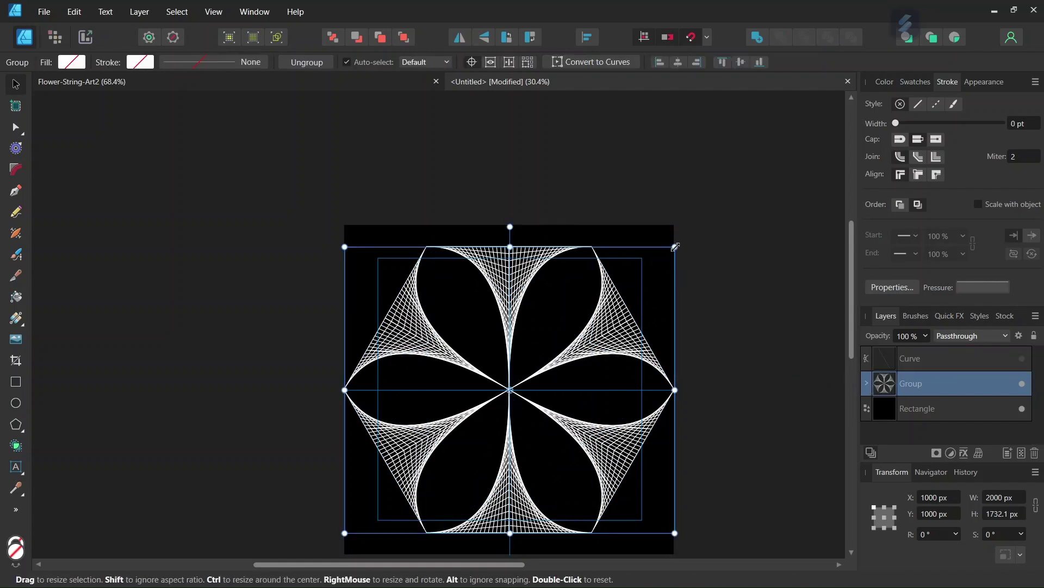
- Scale the flower group down proportionally around its centre to about 1580 px wide, within the margin guides
drag(677, 246, 641, 277)
key(alt)
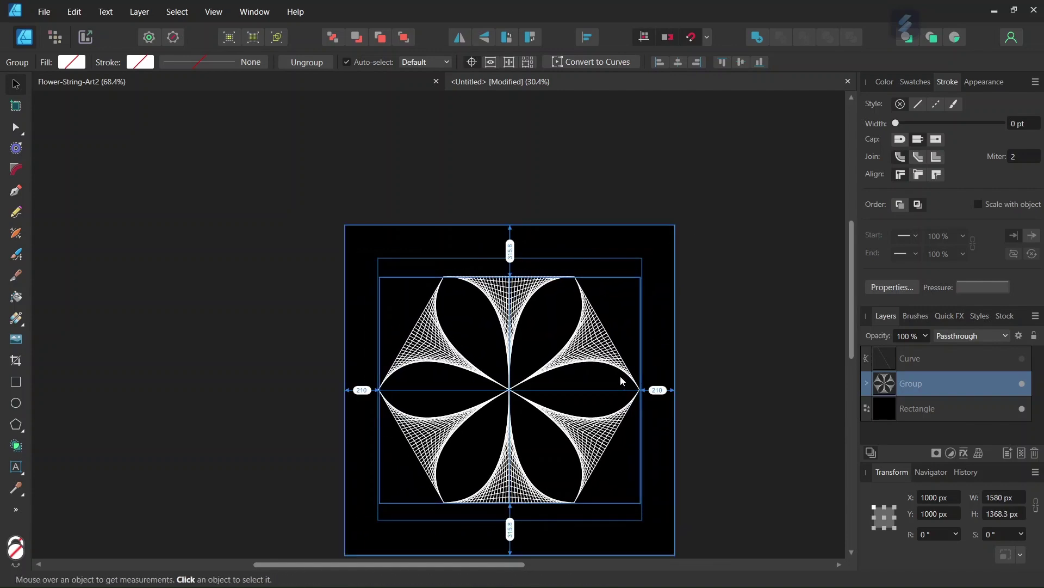
click(743, 338)
- Duplicate the flower group in place and rotate the copy by 30°
click(915, 383)
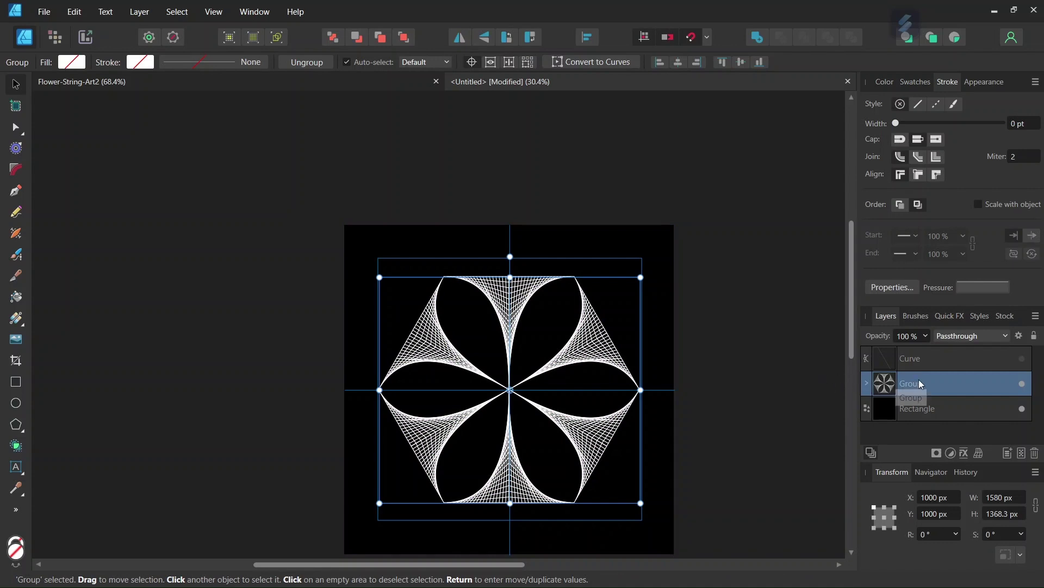
key(ctrl+j)
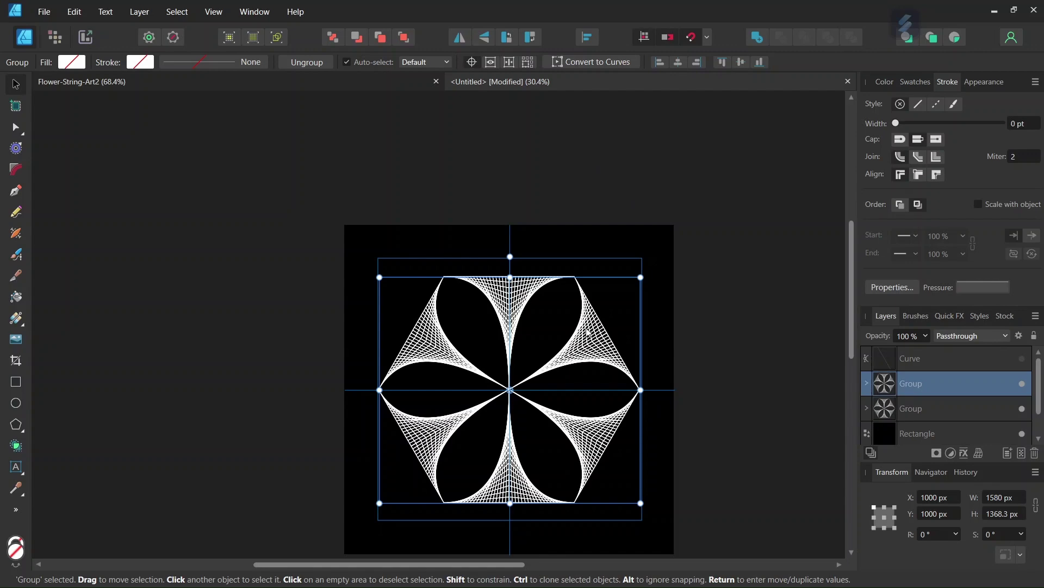
scroll(517, 400, up, 2)
scroll(517, 400, down, 1)
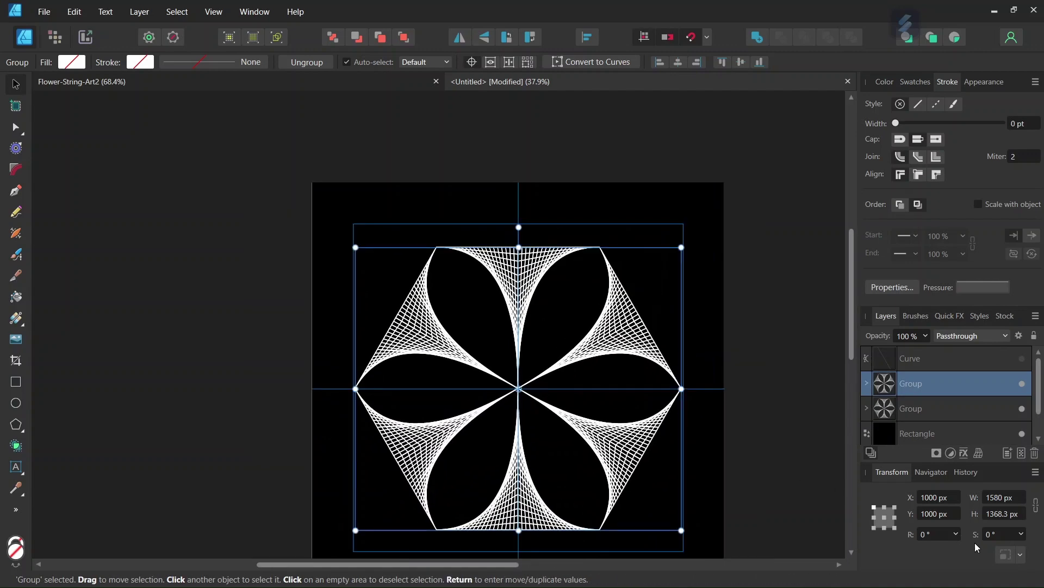
click(937, 534)
text(30)
key(Return)
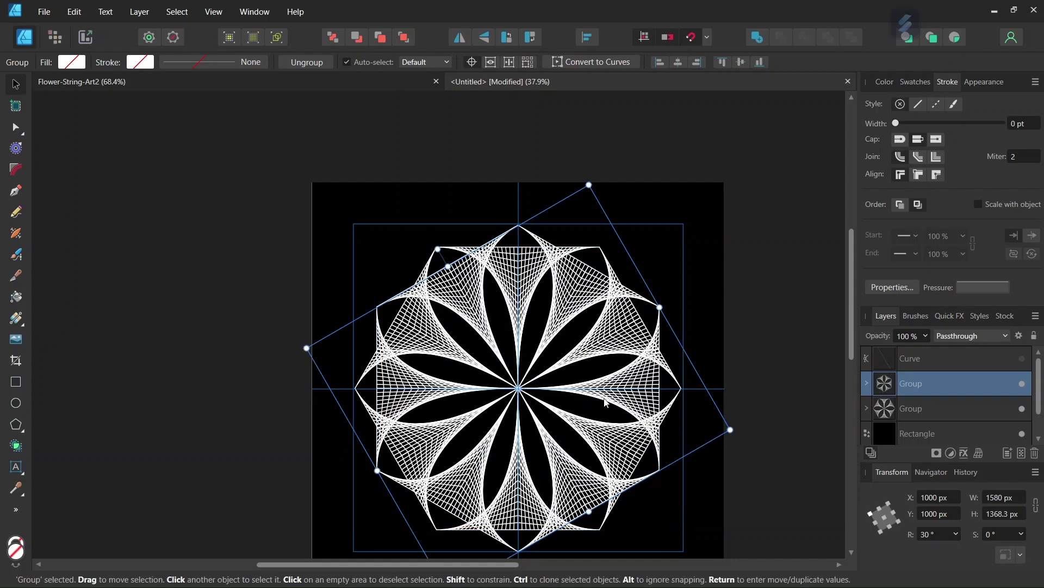
- Group the rotated flower copy together with the original flower
shift+click(915, 411)
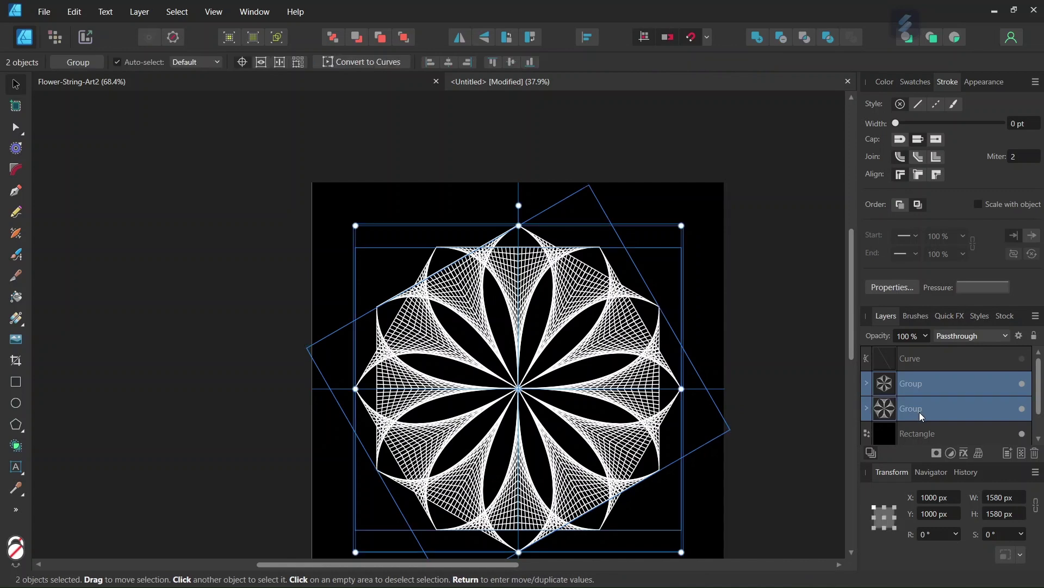
key(ctrl+g)
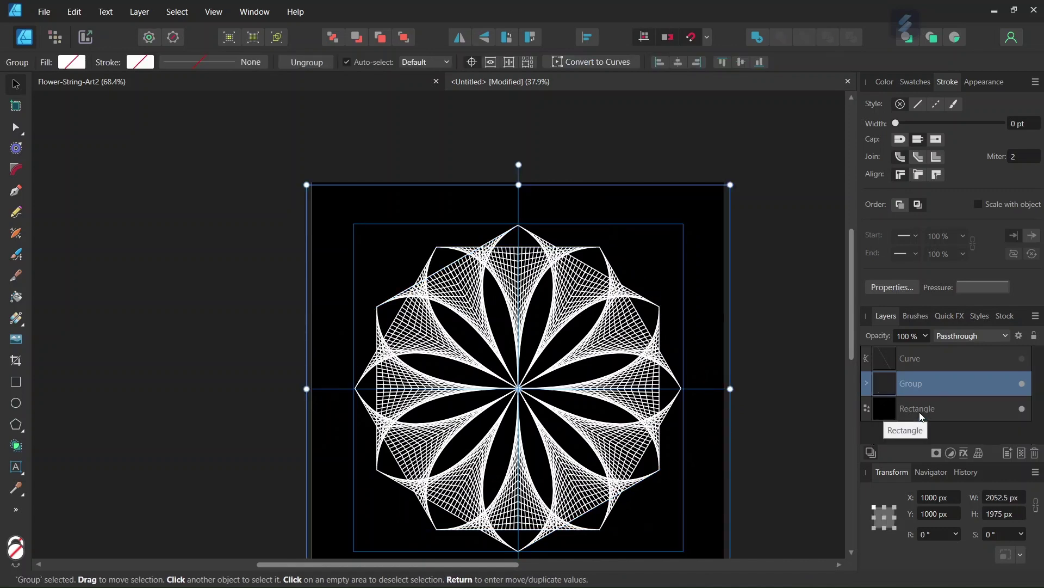
scroll(719, 338, down, 1)
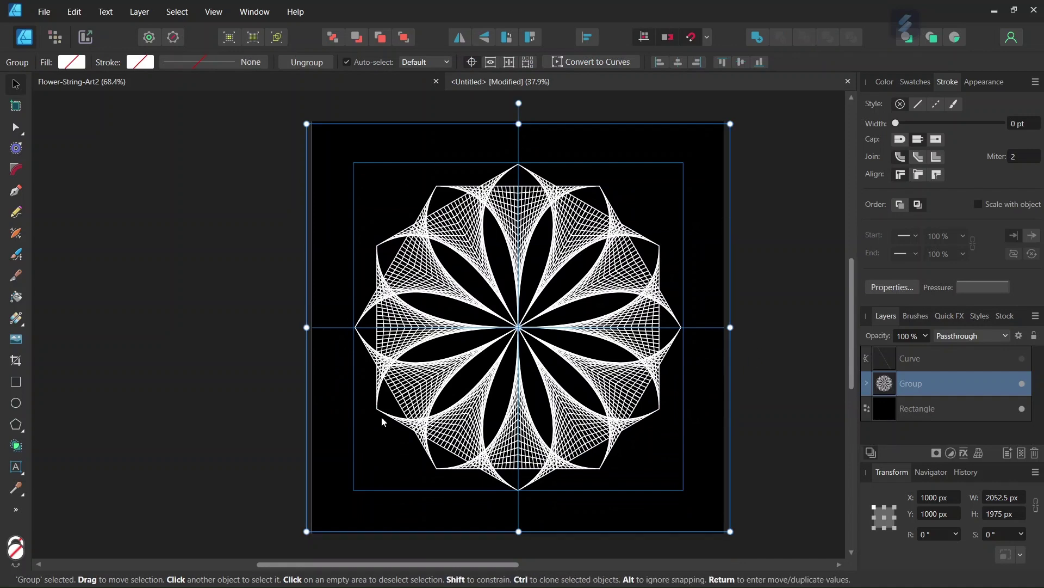
- Apply a radial gradient to the combined flower group's stroke with the Fill tool
click(16, 319)
click(60, 61)
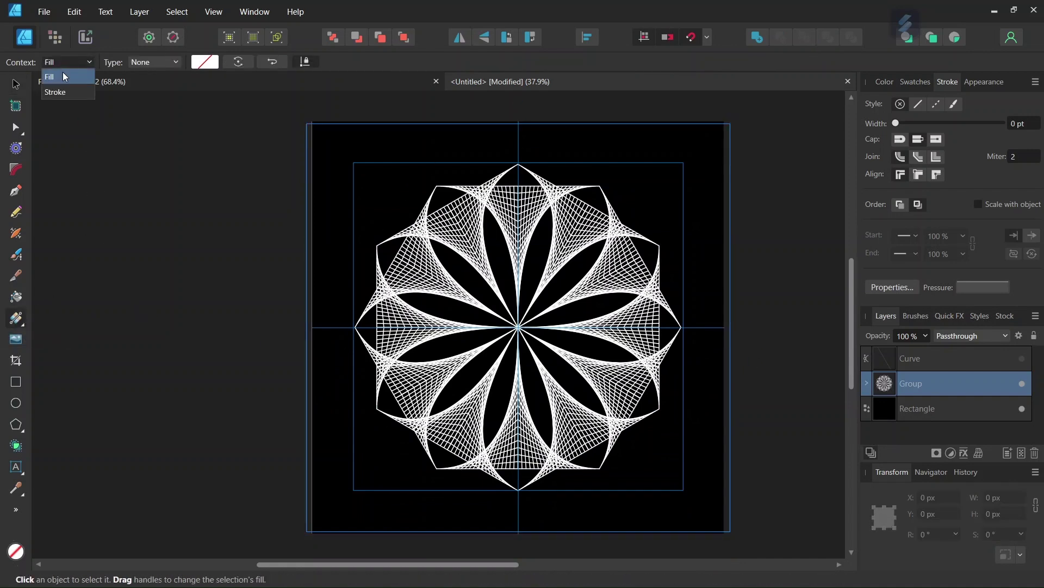
click(51, 93)
click(153, 61)
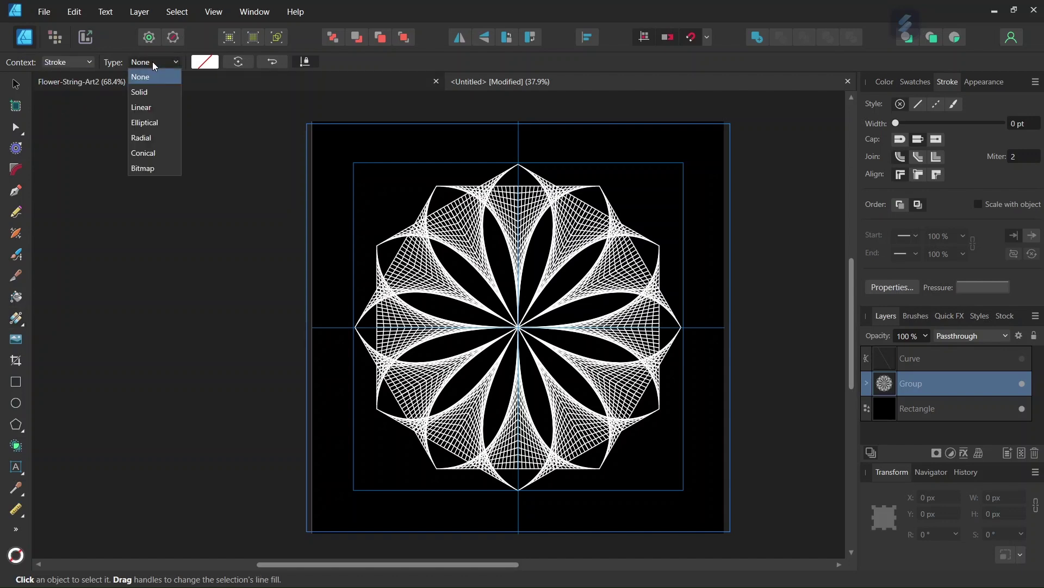
click(147, 138)
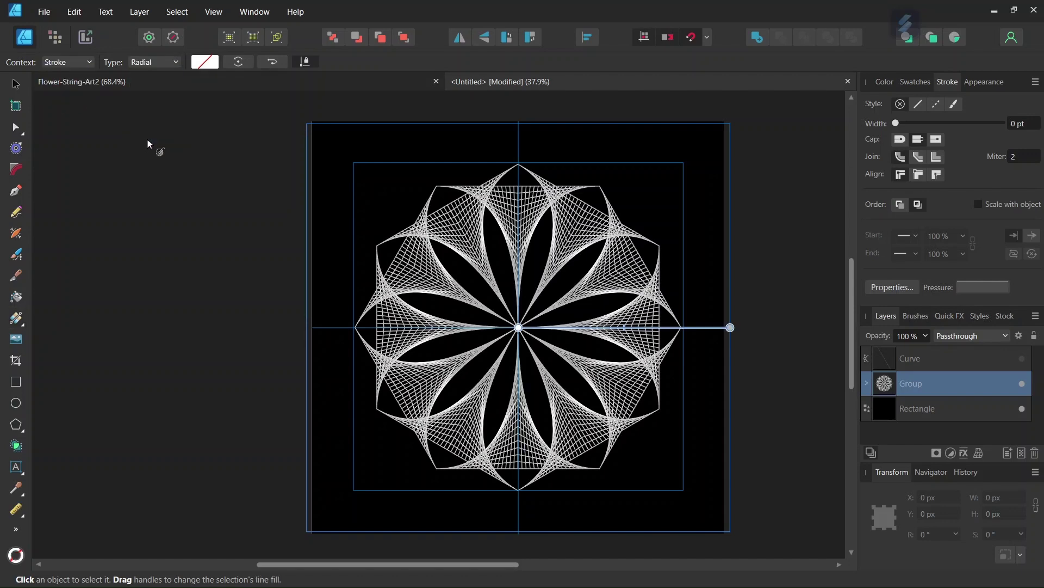
- Set the colour of the stroke gradient's centre stop to a bright pink
click(207, 62)
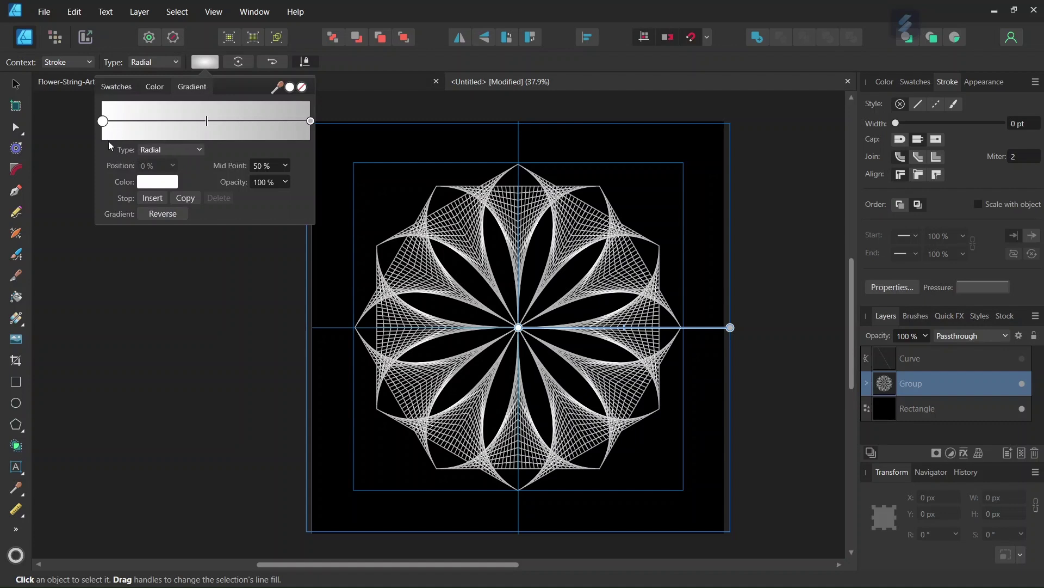
click(157, 182)
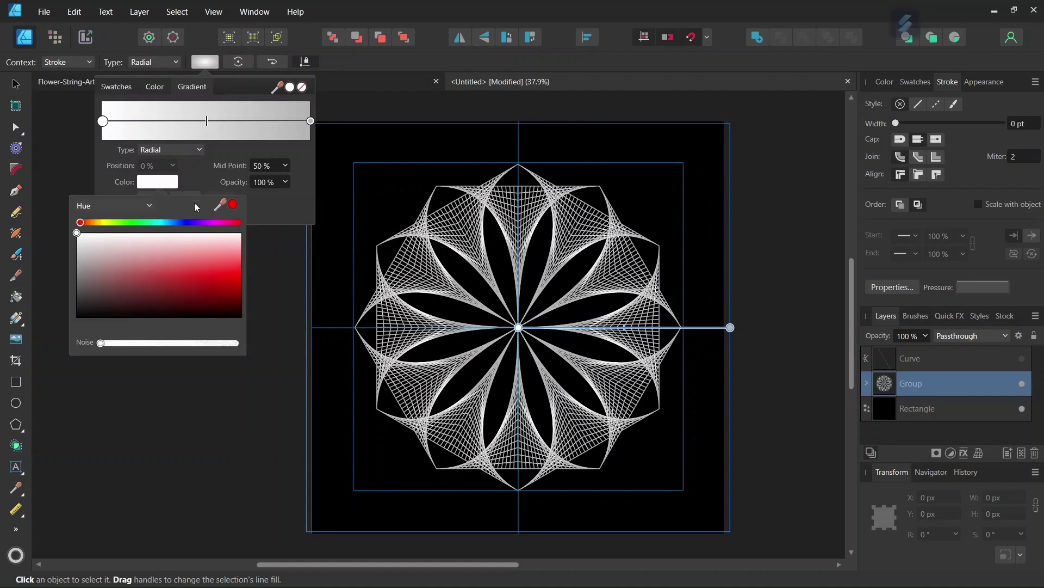
click(225, 222)
drag(235, 249, 246, 263)
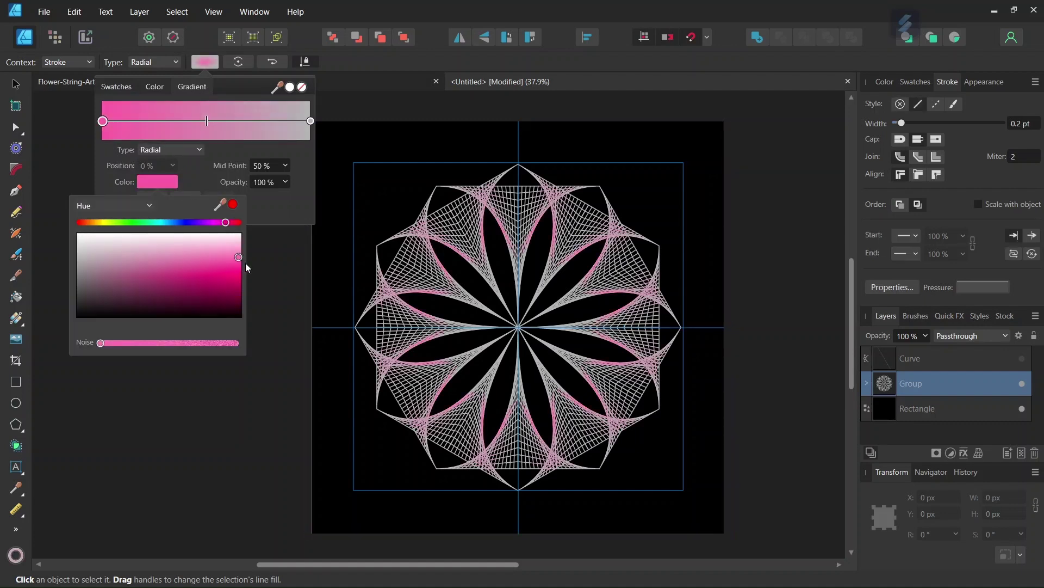
- Set the stroke gradient's outer stop at 100 % to a deep, fully saturated pink and close the gradient editor
click(311, 121)
click(155, 183)
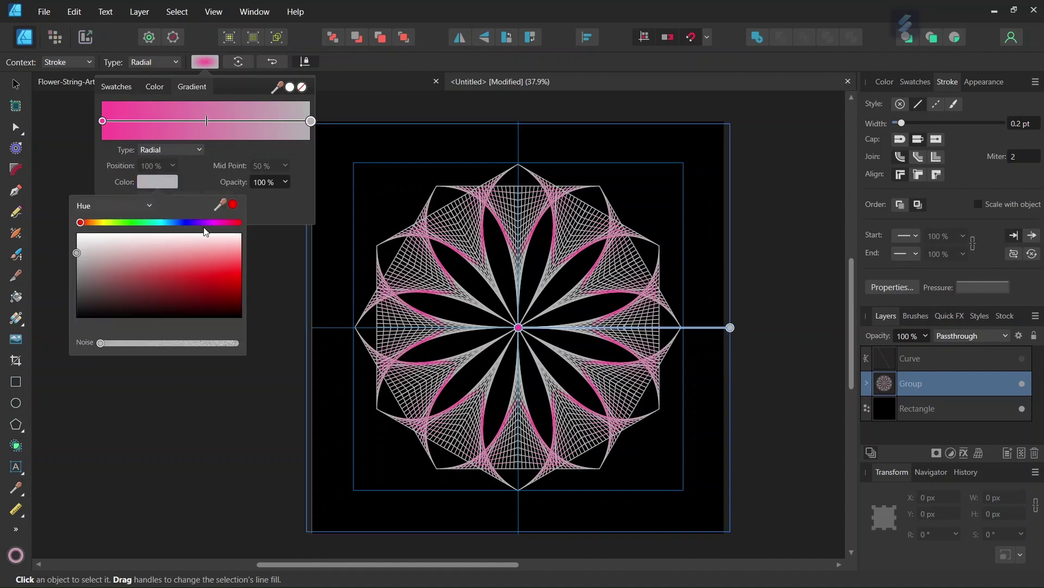
click(226, 222)
click(239, 269)
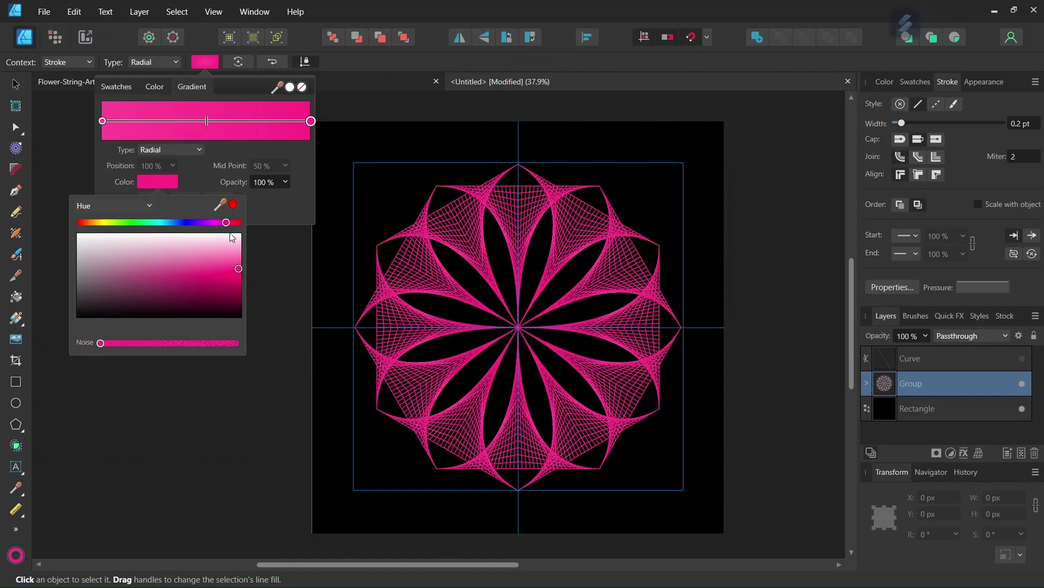
drag(227, 225, 229, 228)
drag(238, 267, 244, 280)
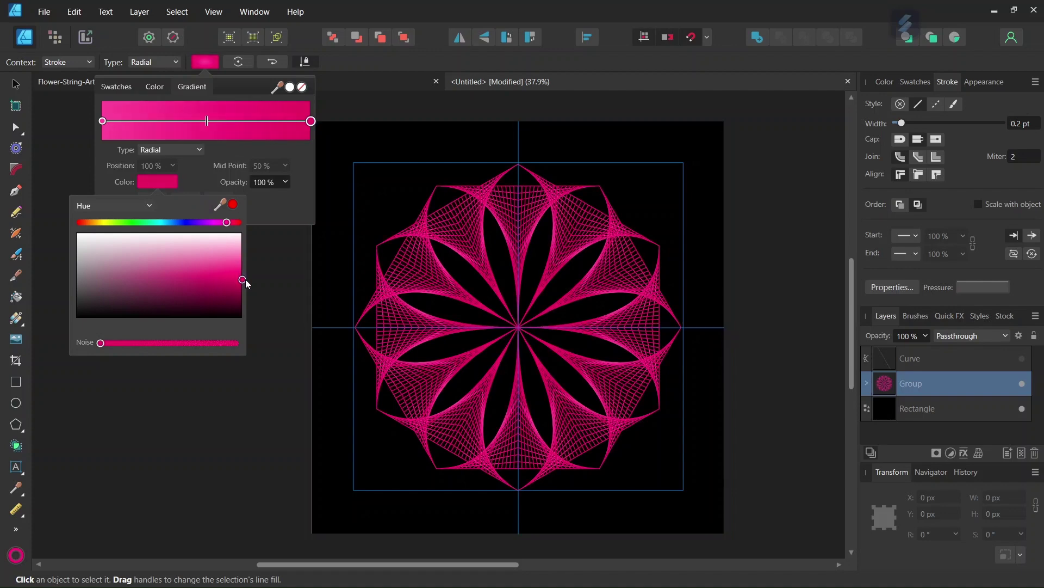
click(29, 96)
click(155, 278)
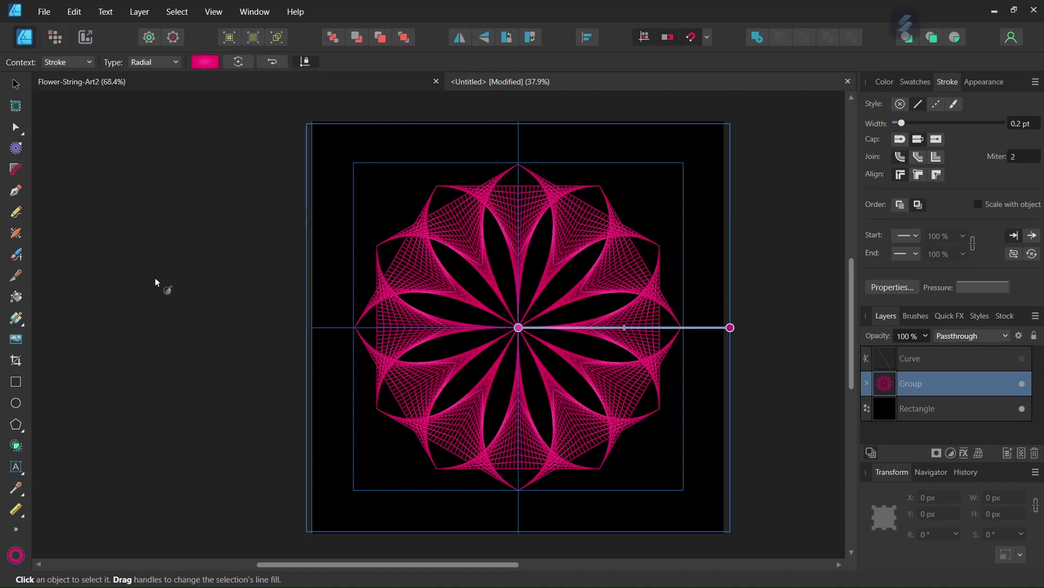
- Return to the Move tool and deselect the flower group
click(15, 85)
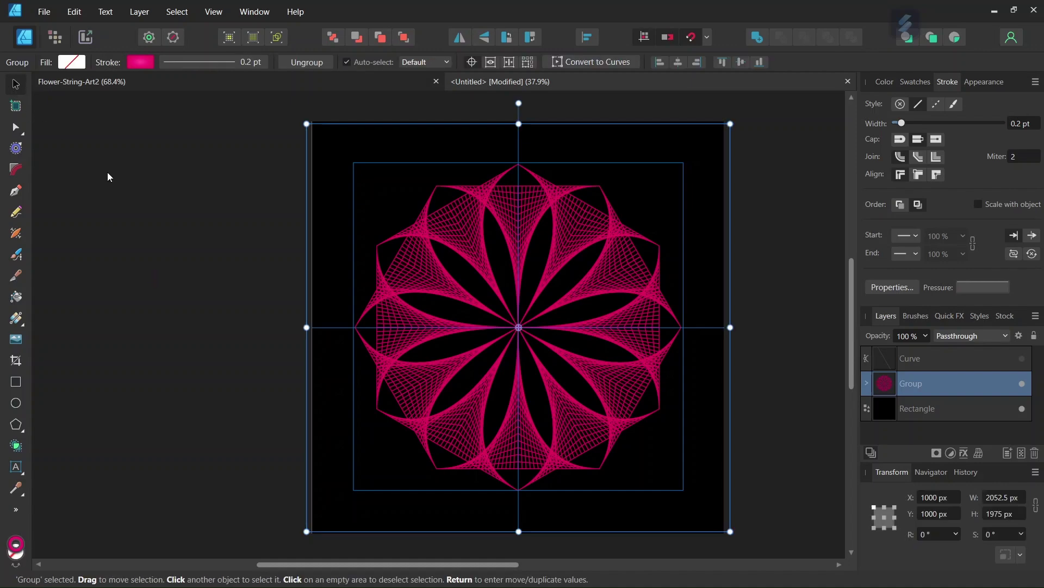
click(131, 202)
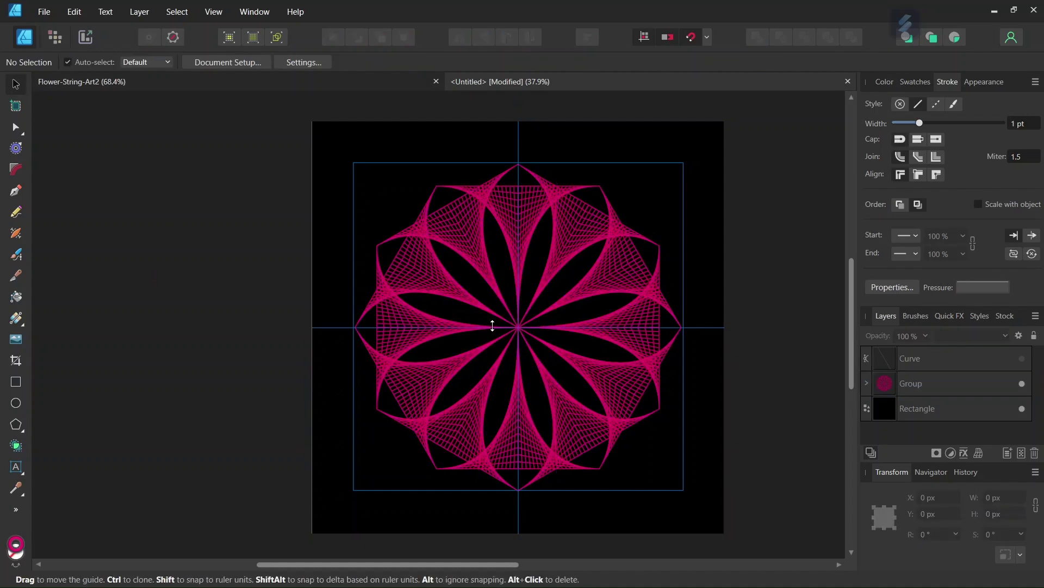
scroll(535, 321, up, 1)
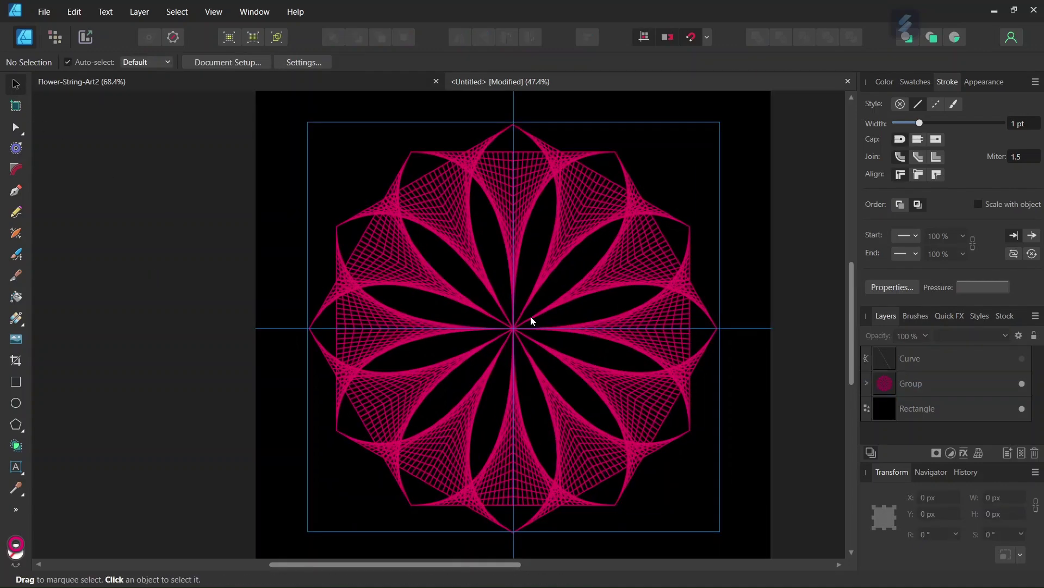
scroll(532, 321, down, 1)
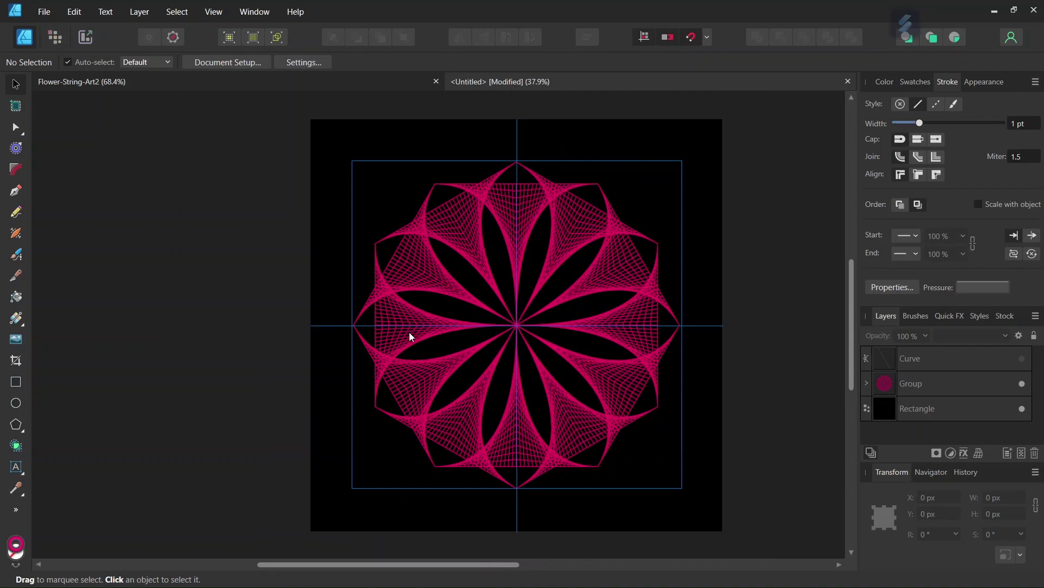